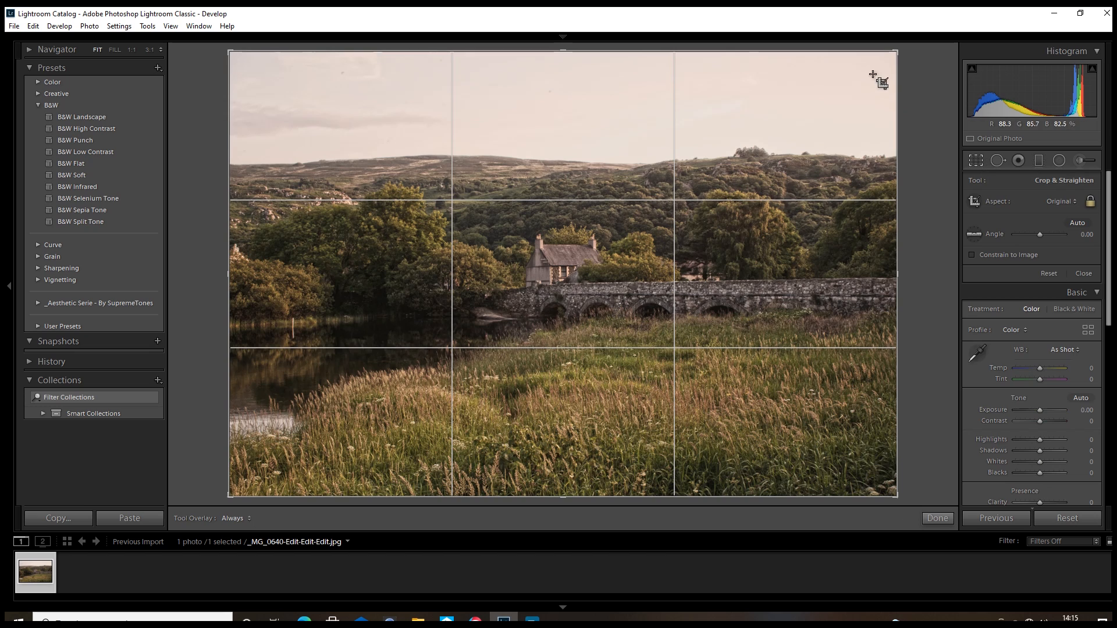
Crop the photo at its original aspect ratio, trimming the left side and some of the foreground grass.
{"action": "left_click_drag", "start_coordinate": [897, 52], "coordinate": [839, 79]}
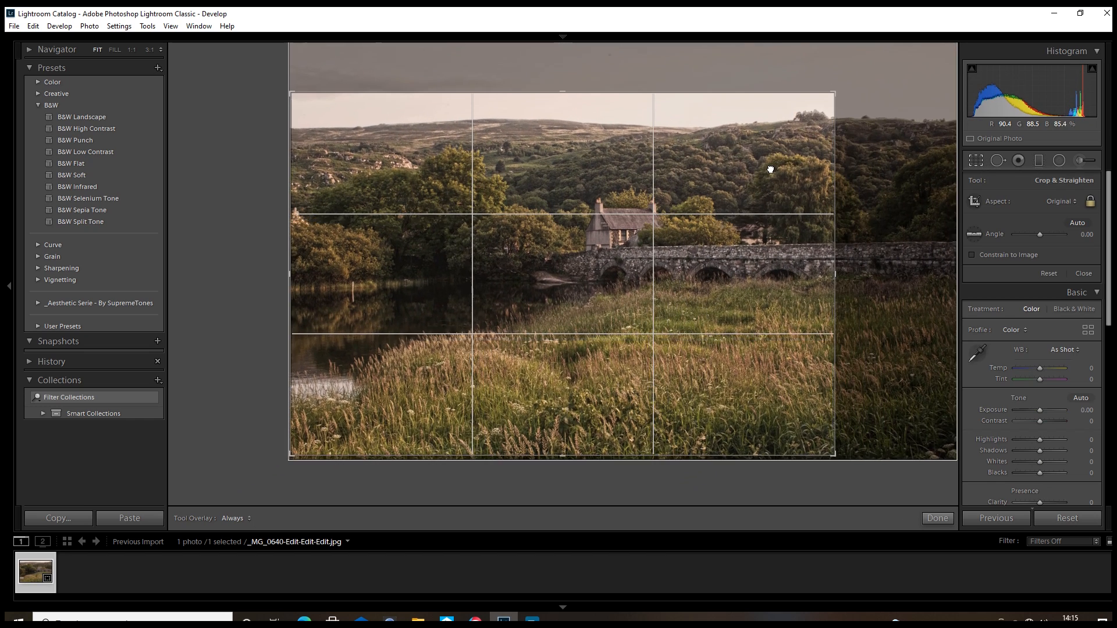
{"action": "left_click_drag", "start_coordinate": [773, 170], "coordinate": [684, 232]}
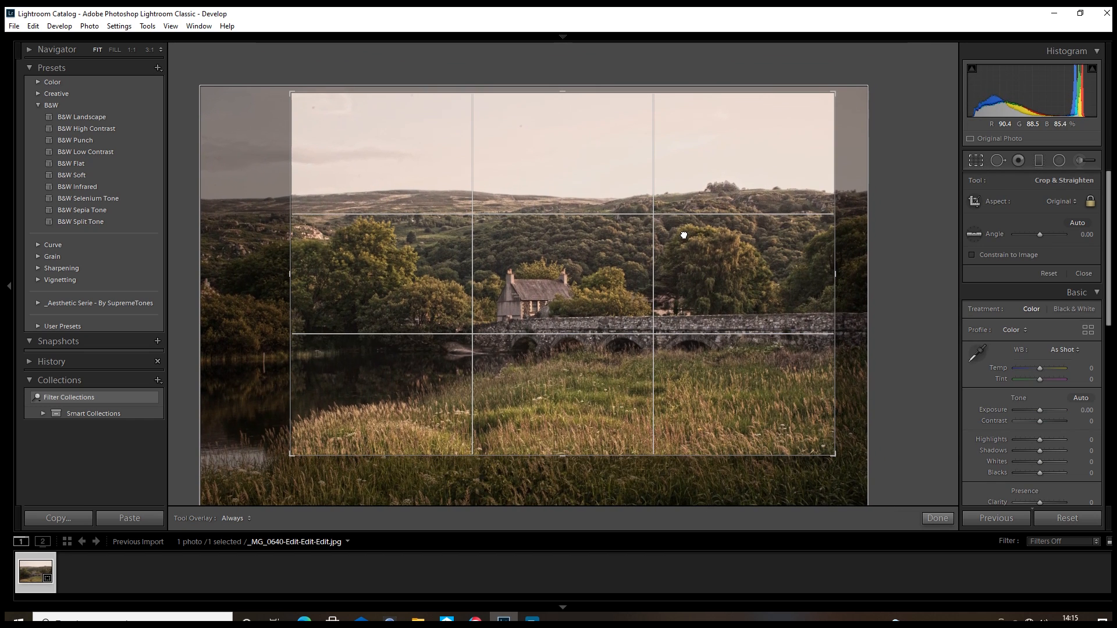
{"action": "left_click_drag", "start_coordinate": [834, 453], "coordinate": [811, 432]}
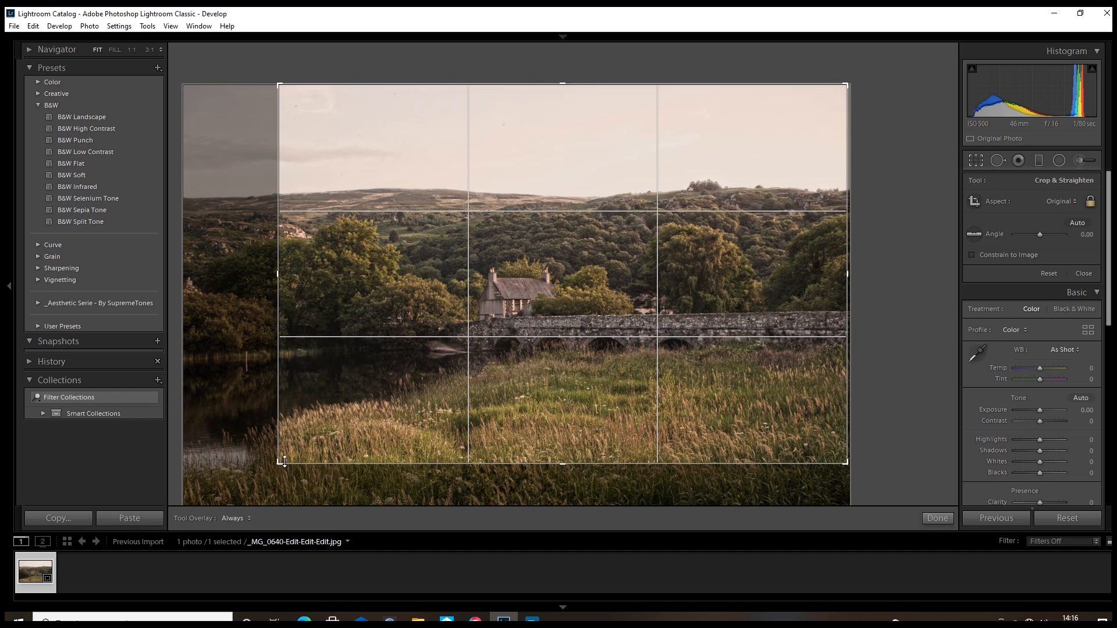
{"action": "left_click_drag", "start_coordinate": [279, 464], "coordinate": [231, 477]}
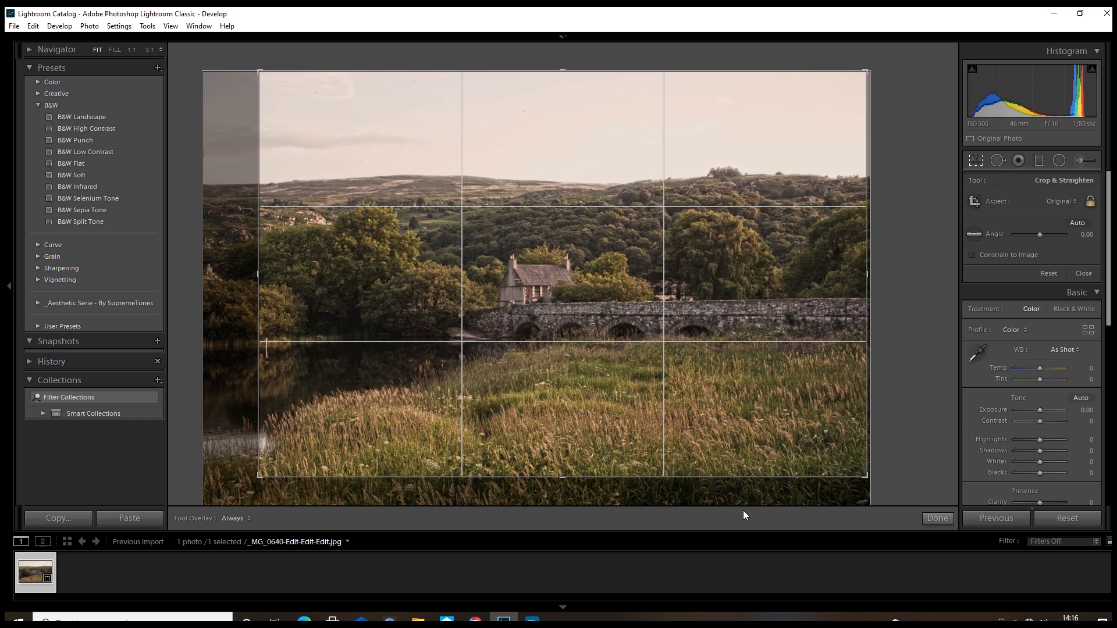
{"action": "left_click", "coordinate": [941, 519]}
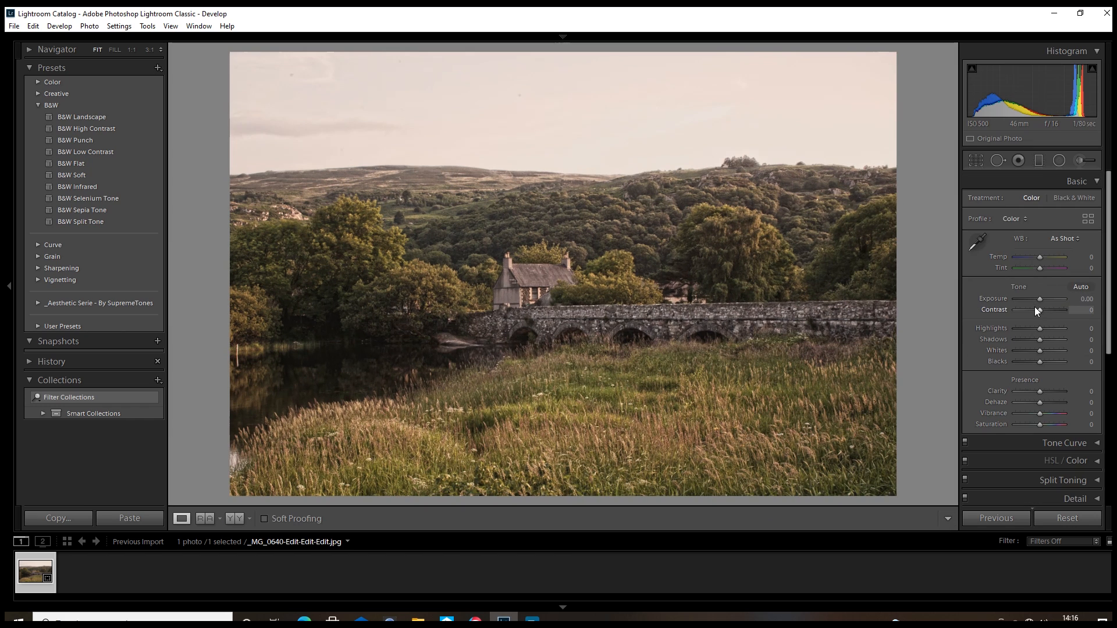
Lower the photo's overall contrast to -31 and cool its white balance temperature to -7.
{"action": "left_click_drag", "start_coordinate": [1040, 310], "coordinate": [1032, 310]}
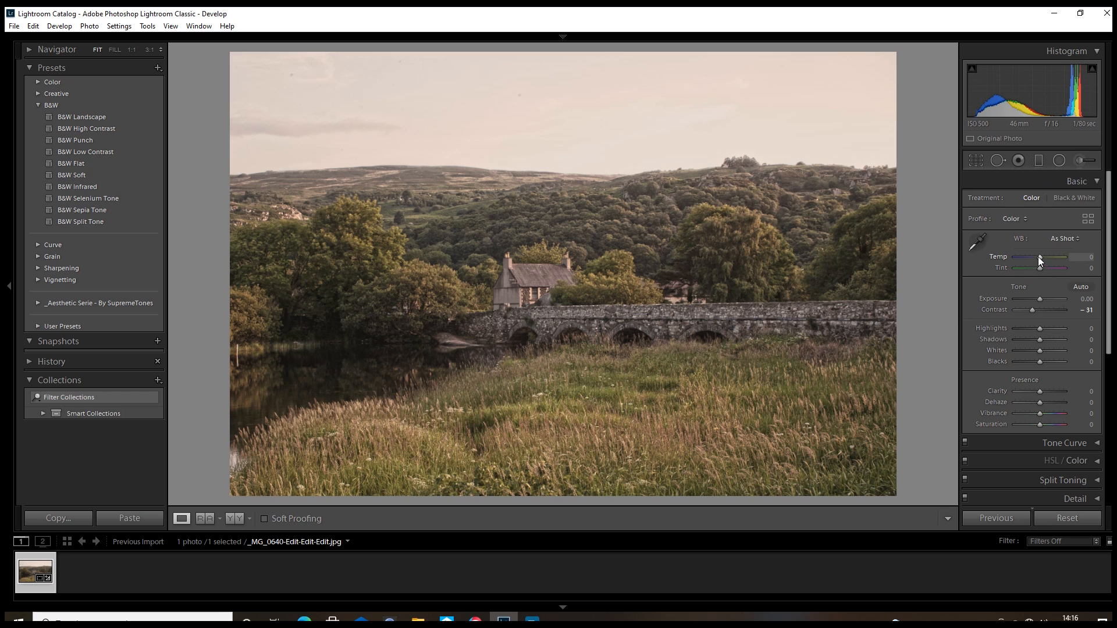
{"action": "left_click_drag", "start_coordinate": [1039, 257], "coordinate": [1035, 257]}
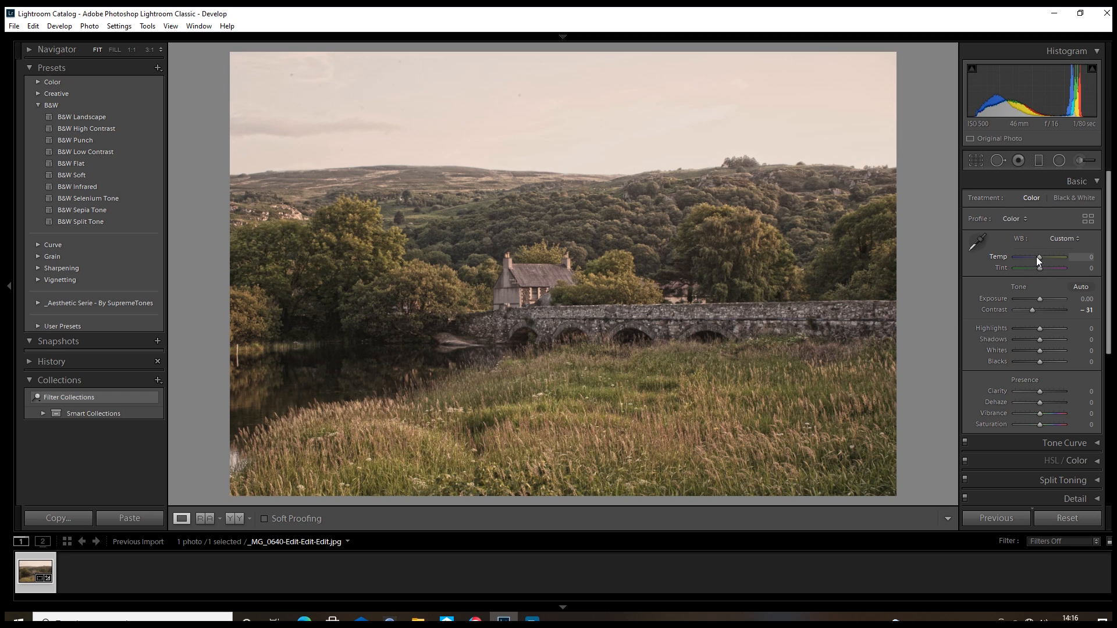
Paint an adjustment brush mask of size 3.3 over the stone bridge and set its exposure to 0.70.
{"action": "left_click", "coordinate": [1080, 163]}
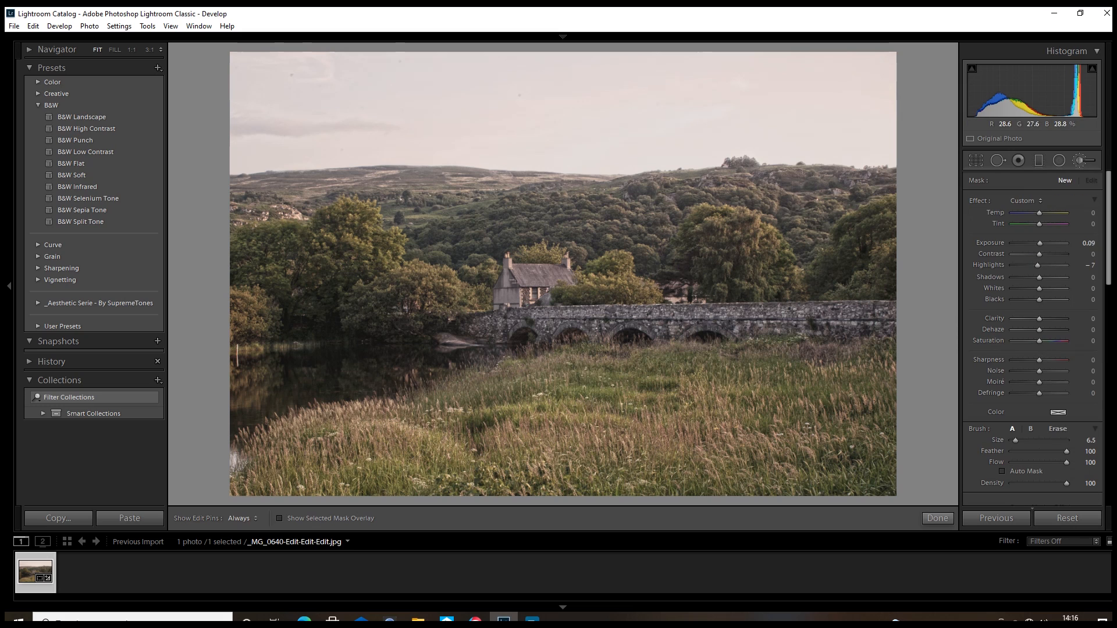
{"action": "scroll", "coordinate": [922, 437], "scroll_direction": "up", "scroll_amount": 2}
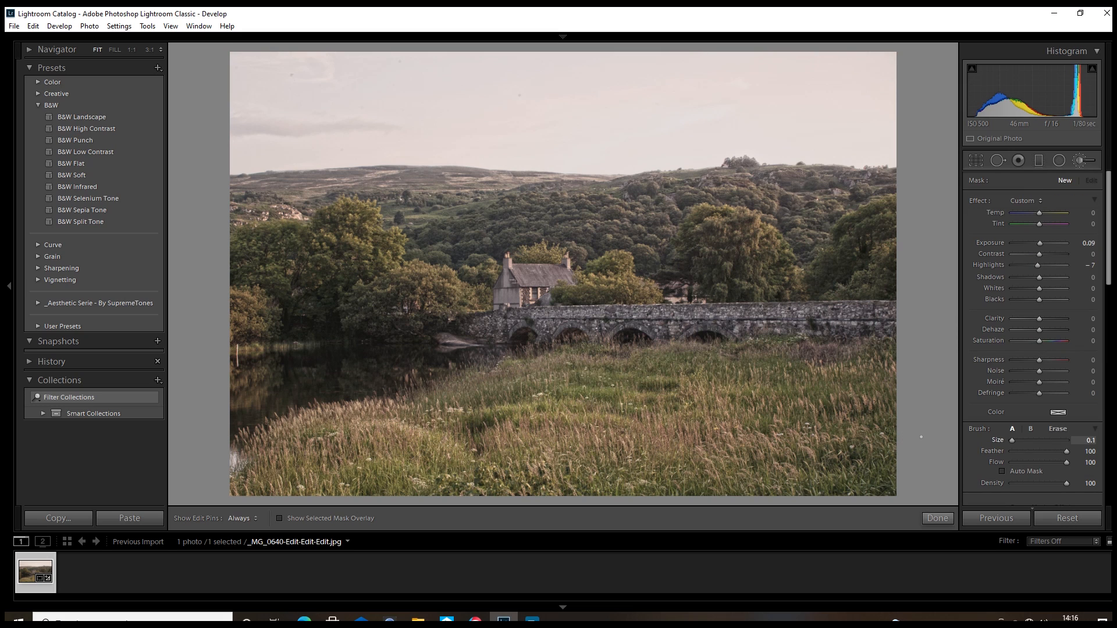
{"action": "scroll", "coordinate": [922, 437], "scroll_direction": "down", "scroll_amount": 8}
{"action": "key", "text": "h"}
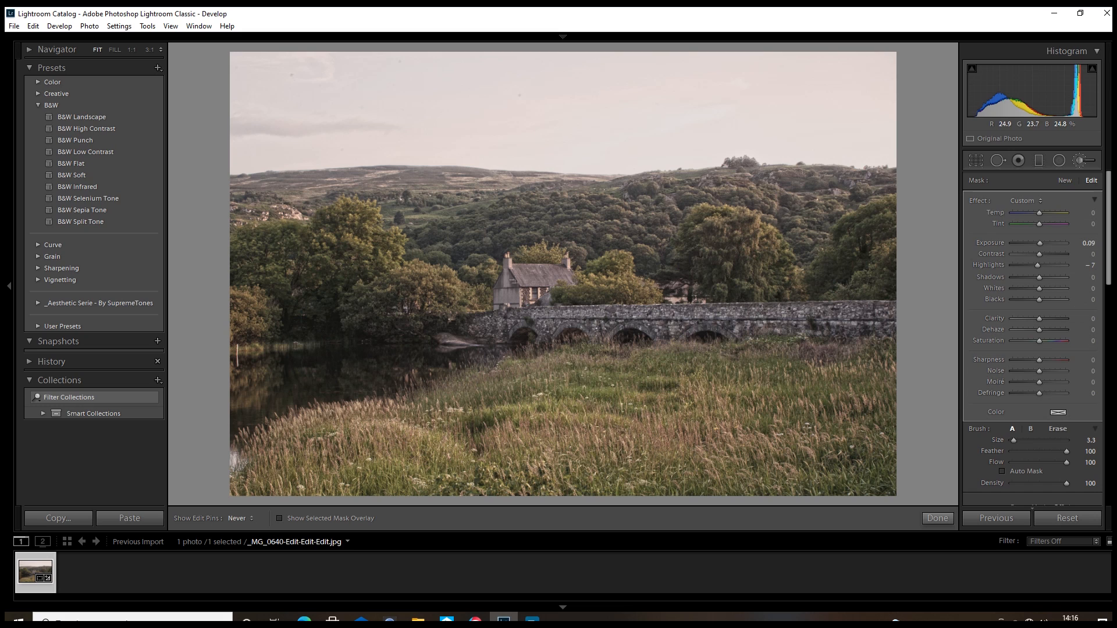
{"action": "left_click_drag", "start_coordinate": [1040, 243], "coordinate": [1044, 243]}
{"action": "key", "text": "shift+Tab"}
{"action": "key", "text": "shift+Tab"}
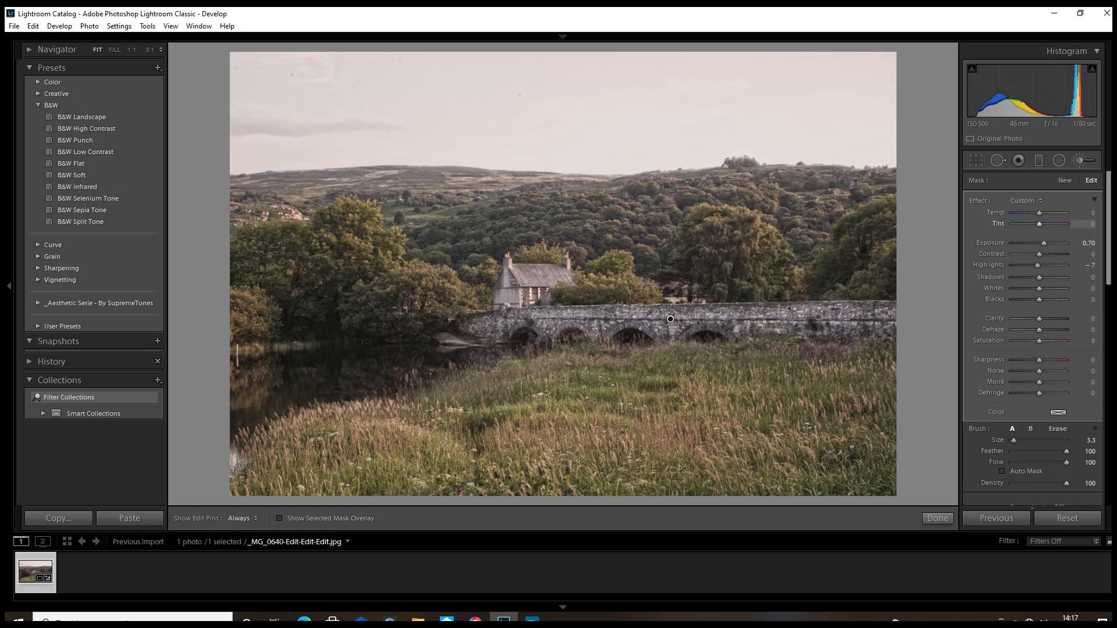
Set the bridge mask's temperature to 20 and its contrast to 17.
{"action": "type", "text": "22"}
{"action": "key", "text": "Tab"}
{"action": "key", "text": "Tab"}
{"action": "key", "text": "Tab"}
{"action": "key", "text": "Tab"}
{"action": "key", "text": "Tab"}
{"action": "key", "text": "Tab"}
{"action": "key", "text": "Tab"}
{"action": "key", "text": "Tab"}
{"action": "key", "text": "Tab"}
{"action": "key", "text": "shift+Tab"}
{"action": "key", "text": "shift+Tab"}
{"action": "key", "text": "shift+Tab"}
{"action": "key", "text": "shift+Tab"}
{"action": "key", "text": "shift+Tab"}
{"action": "key", "text": "shift+Tab"}
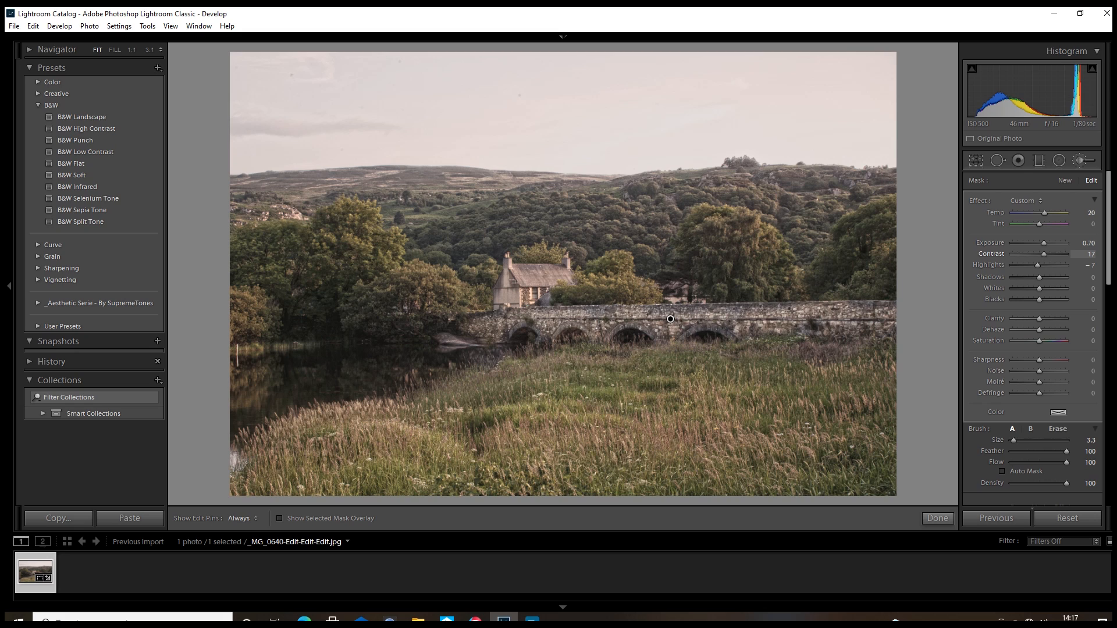
Fine-tune the contrast and Dehaze of the bridge mask.
{"action": "type", "text": "20"}
{"action": "key", "text": "Tab"}
{"action": "key", "text": "Tab"}
{"action": "key", "text": "Tab"}
{"action": "key", "text": "Tab"}
{"action": "key", "text": "Tab"}
{"action": "key", "text": "Tab"}
{"action": "type", "text": "11"}
{"action": "left_click_drag", "start_coordinate": [1042, 329], "coordinate": [1040, 330]}
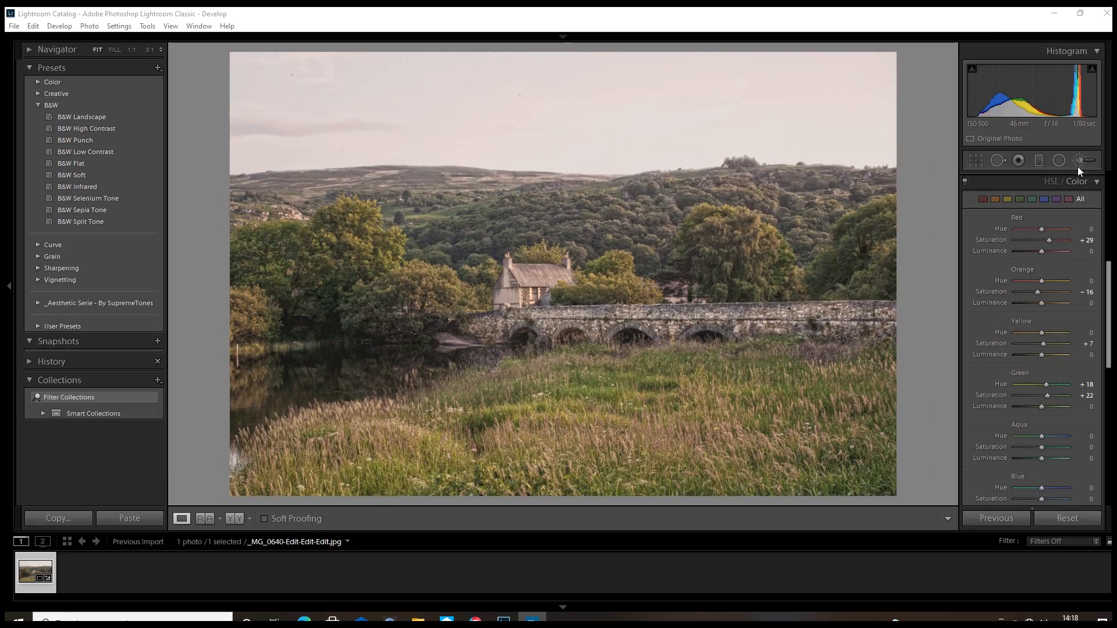
Paint a new adjustment brush mask over the meadow grass with brush size 17.1.
{"action": "left_click", "coordinate": [1080, 160]}
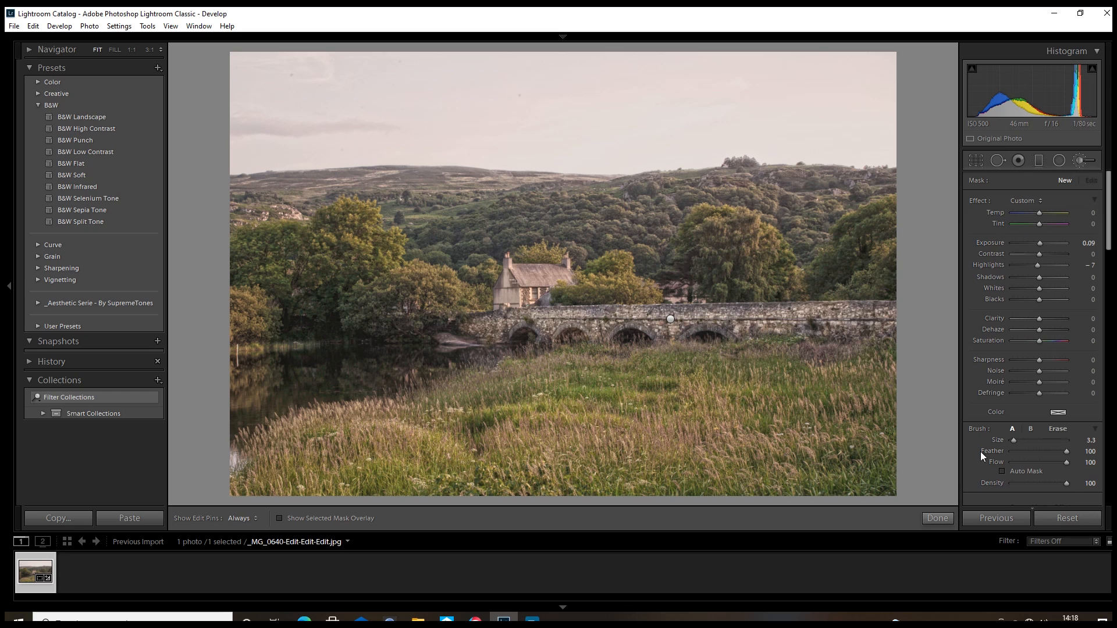
{"action": "scroll", "coordinate": [923, 438], "scroll_direction": "up", "scroll_amount": 5}
{"action": "key", "text": "h"}
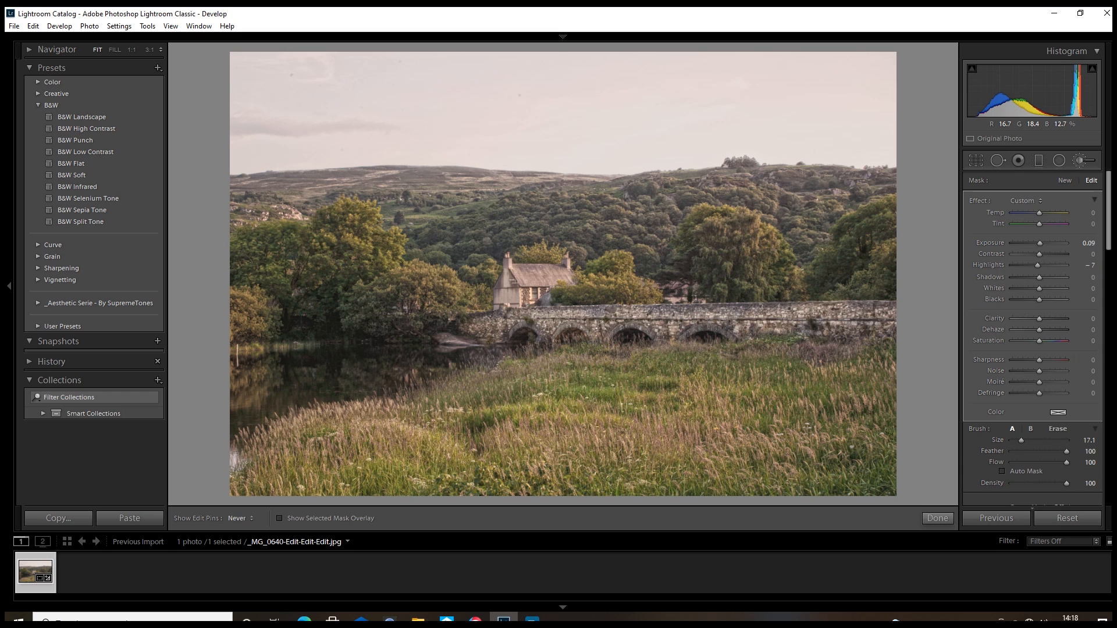
{"action": "key", "text": "h"}
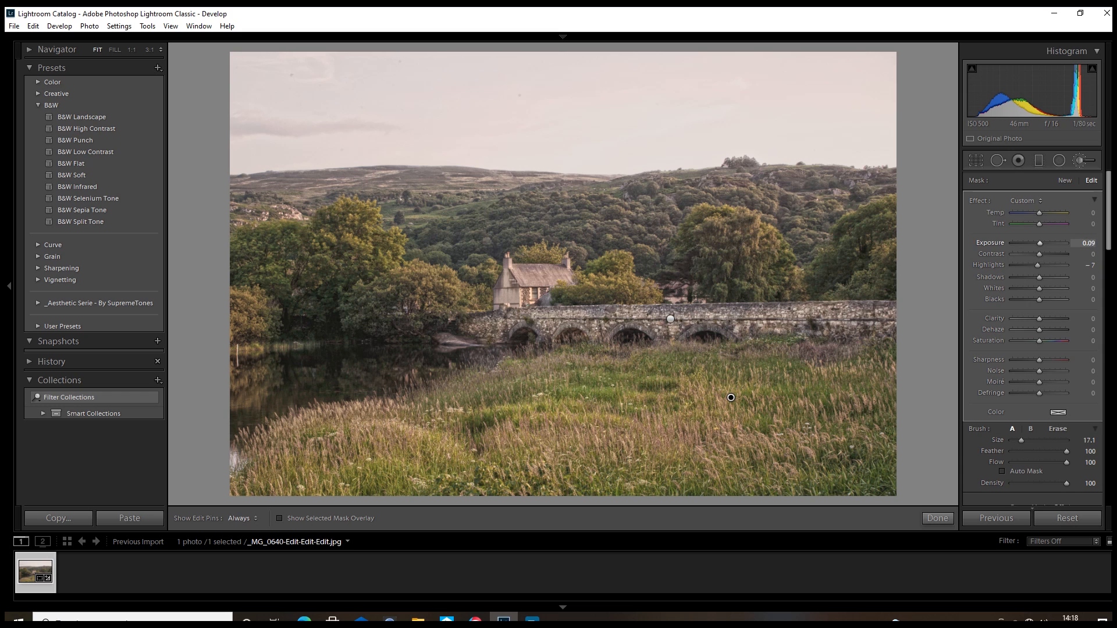
Set the meadow mask's exposure to 0.44, temperature to 13, whites to 15, blacks to -20 and saturation to 20.
{"action": "left_click_drag", "start_coordinate": [1039, 243], "coordinate": [1042, 243]}
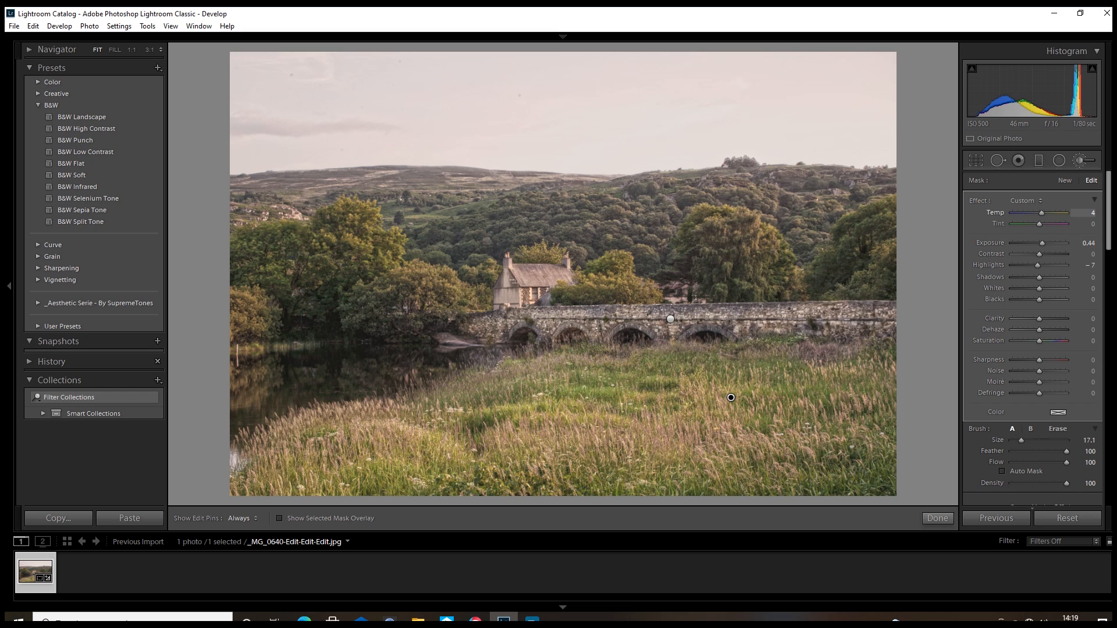
{"action": "left_click_drag", "start_coordinate": [1041, 213], "coordinate": [1042, 213]}
{"action": "left_click_drag", "start_coordinate": [1039, 288], "coordinate": [1043, 288]}
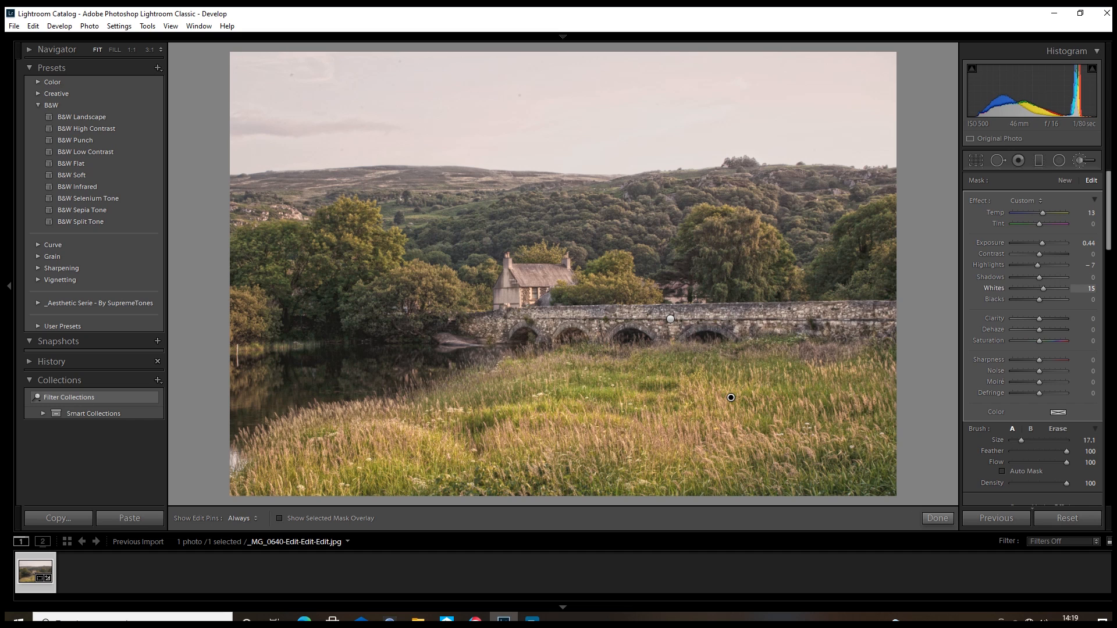
{"action": "type", "text": "0"}
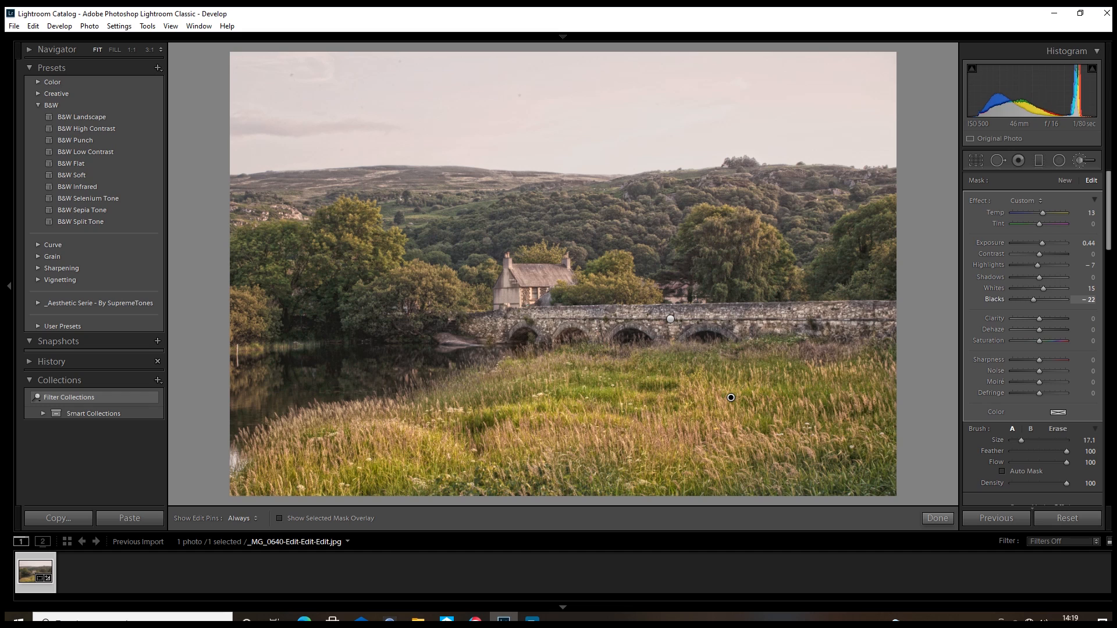
{"action": "key", "text": "Tab"}
{"action": "left_click_drag", "start_coordinate": [1039, 341], "coordinate": [1044, 341]}
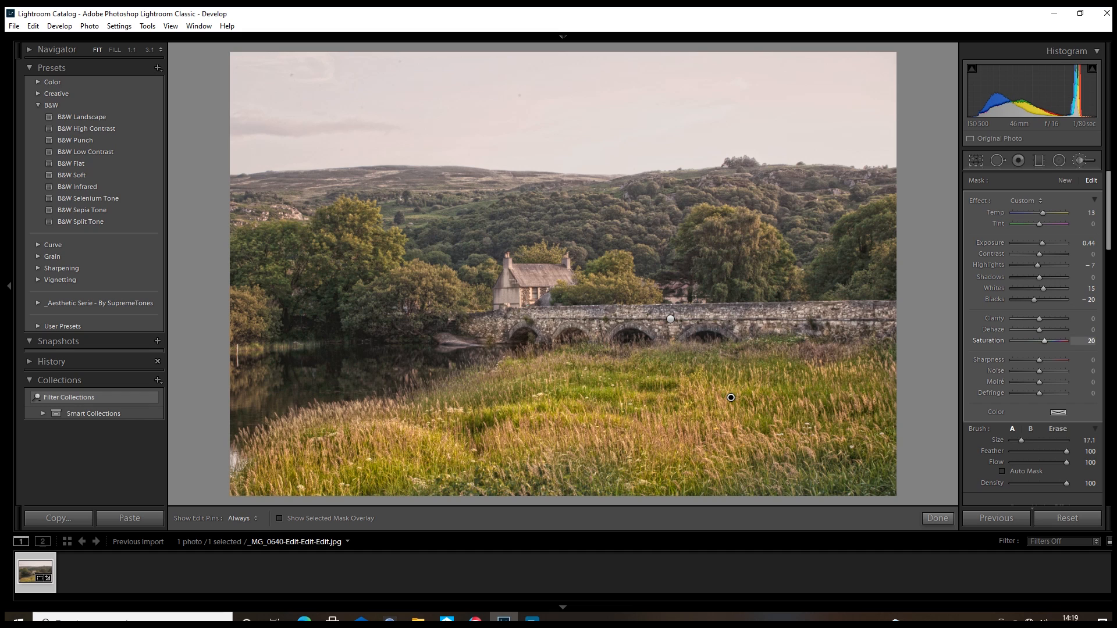
{"action": "left_click", "coordinate": [938, 518]}
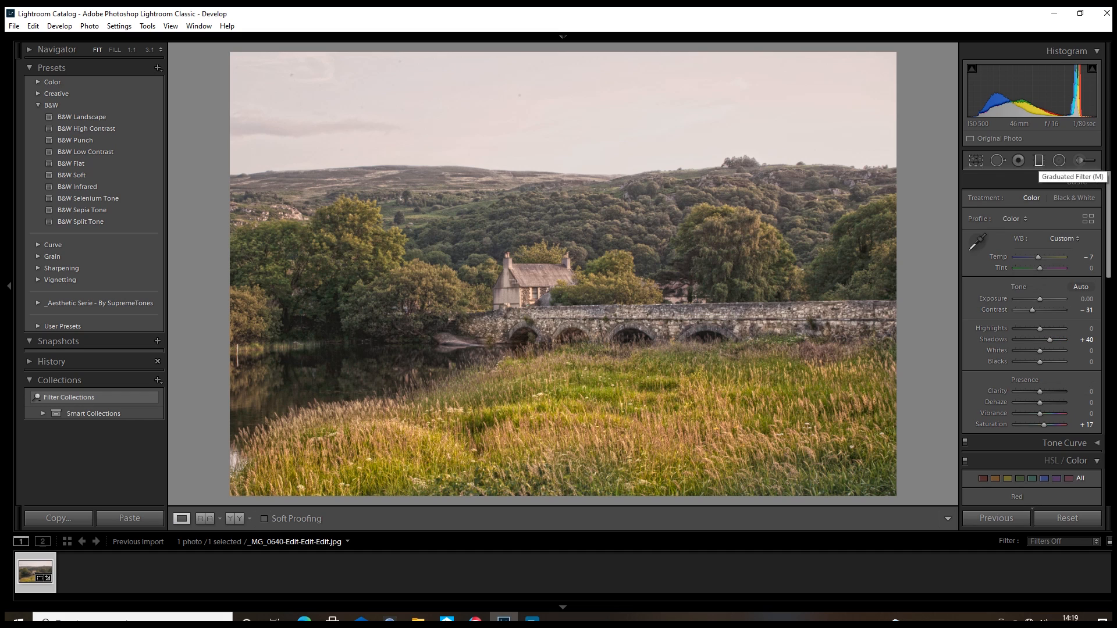
Add a graduated filter across the foreground grass with exposure -0.61, extending it slightly upward.
{"action": "left_click", "coordinate": [1039, 161]}
{"action": "mouse_move", "coordinate": [553, 455]}
{"action": "left_mouse_down"}
{"action": "mouse_move", "coordinate": [541, 490]}
{"action": "mouse_move", "coordinate": [565, 491]}
{"action": "mouse_move", "coordinate": [562, 444]}
{"action": "mouse_move", "coordinate": [563, 466]}
{"action": "left_mouse_up"}
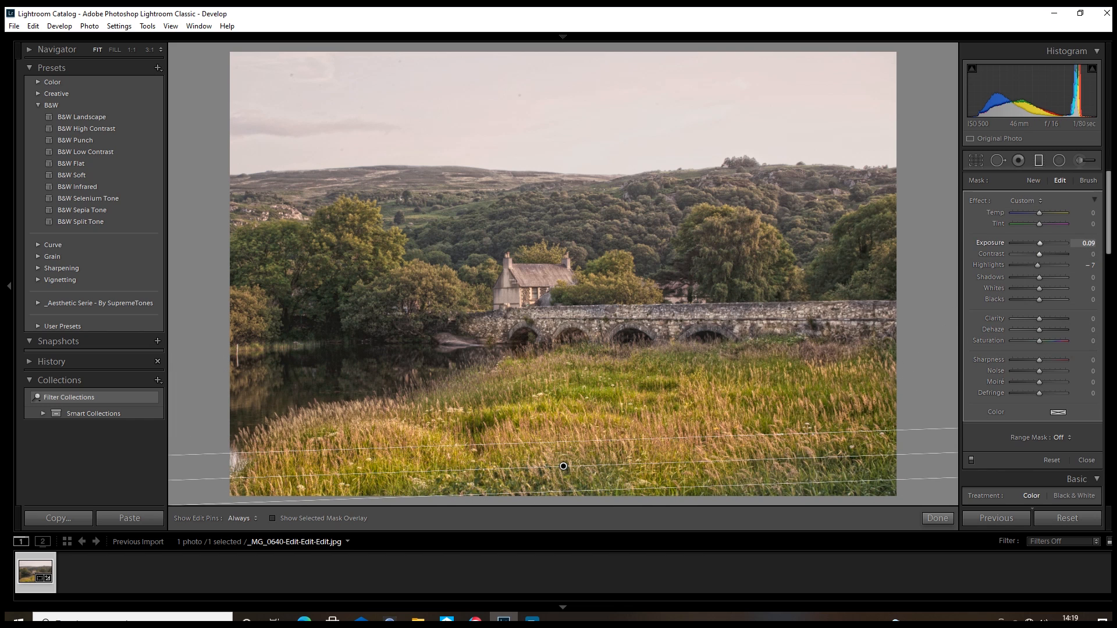
{"action": "left_click_drag", "start_coordinate": [1039, 243], "coordinate": [1035, 244]}
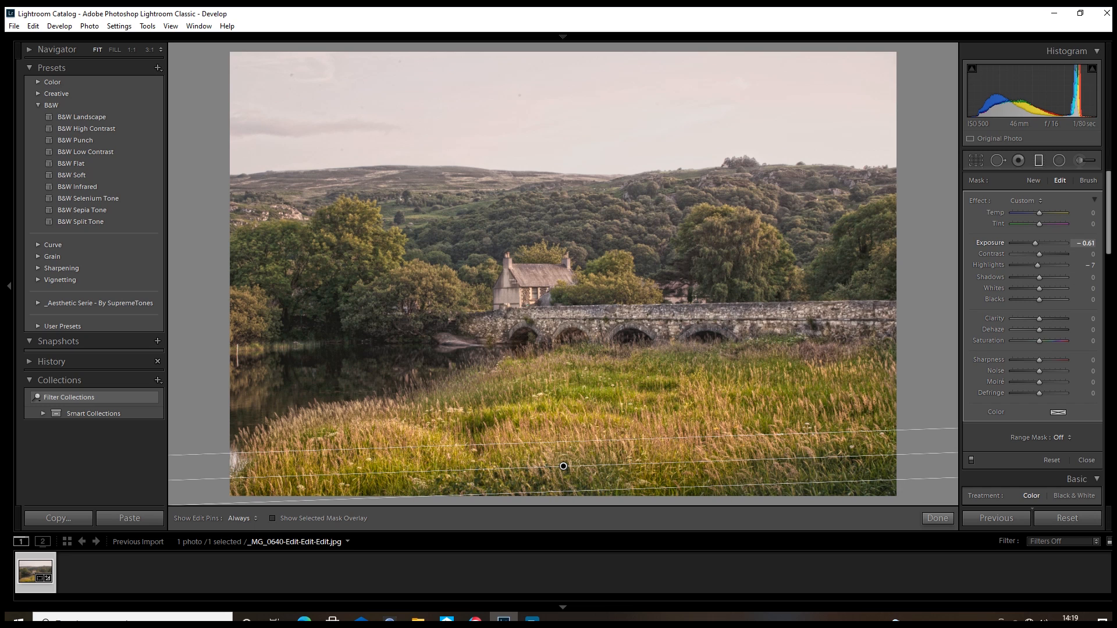
{"action": "left_click_drag", "start_coordinate": [564, 466], "coordinate": [564, 426]}
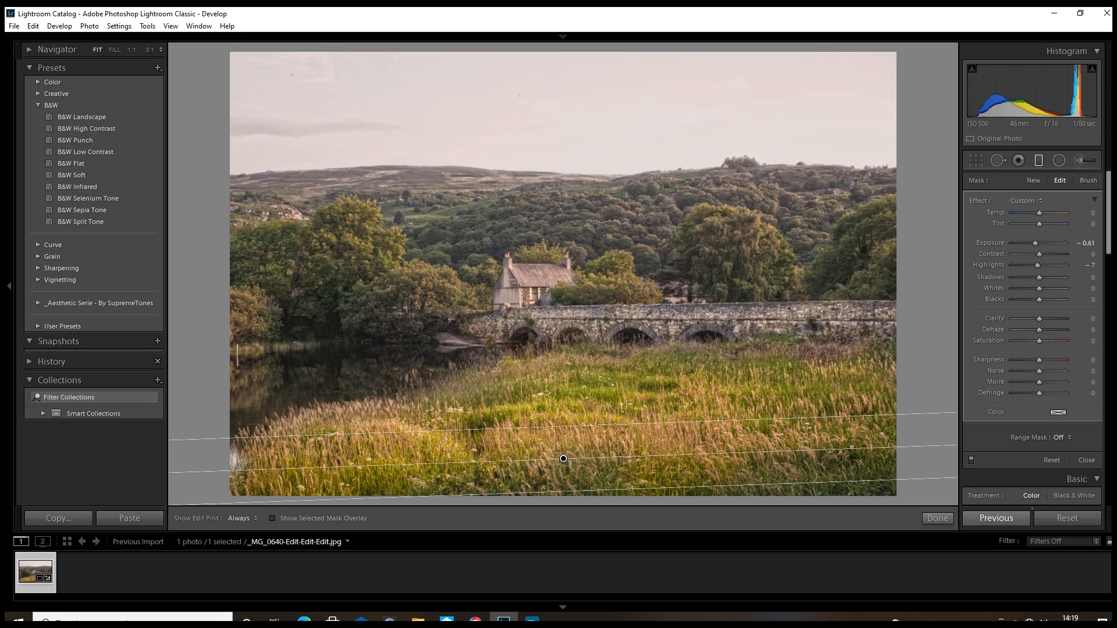
{"action": "left_click", "coordinate": [938, 519]}
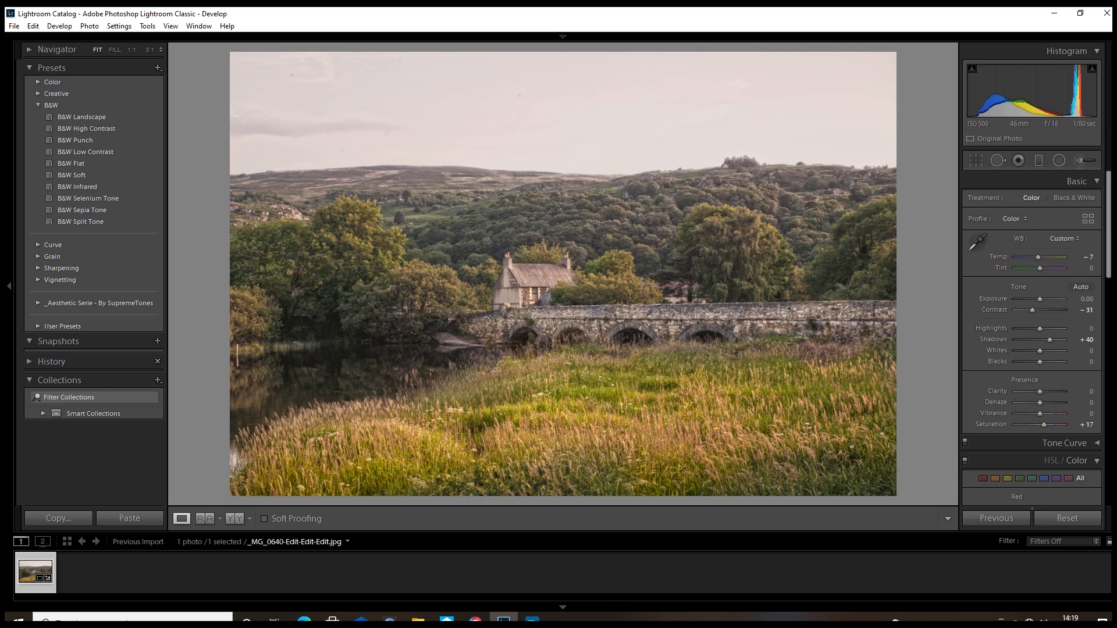
Paint a new adjustment brush mask over the trees beside the water with brush size 17.1.
{"action": "left_click", "coordinate": [1080, 160]}
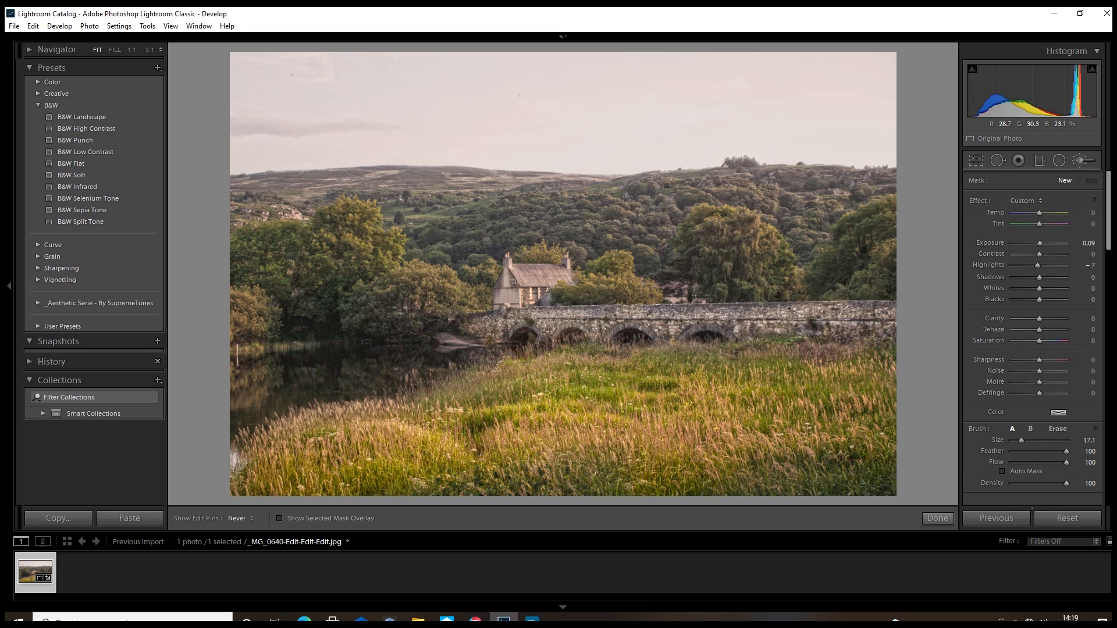
{"action": "left_click", "coordinate": [378, 280]}
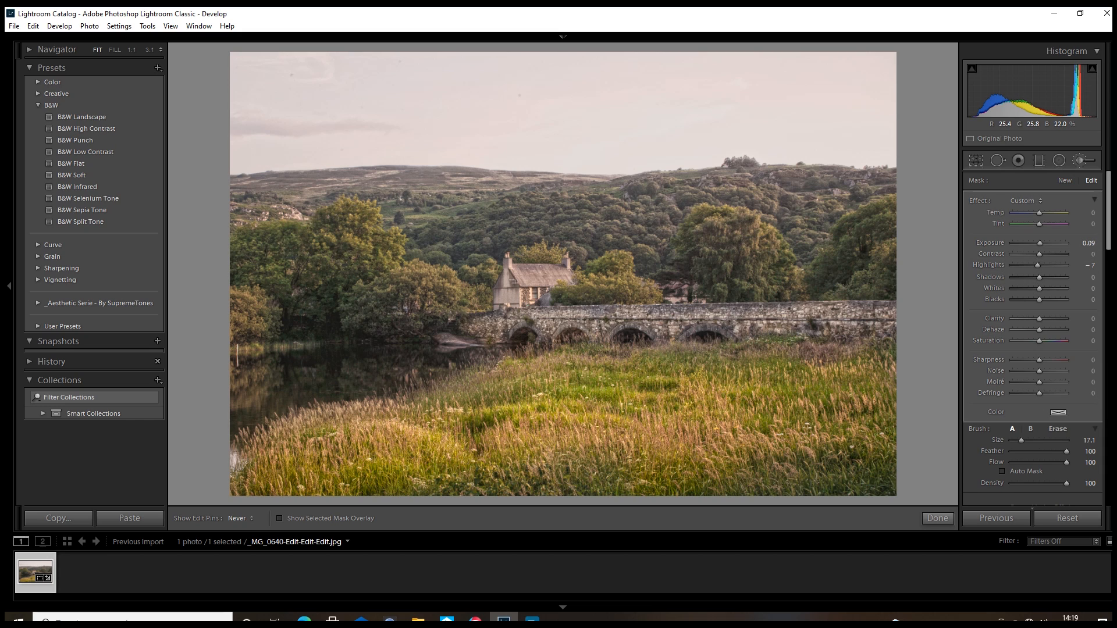
{"action": "key", "text": "h"}
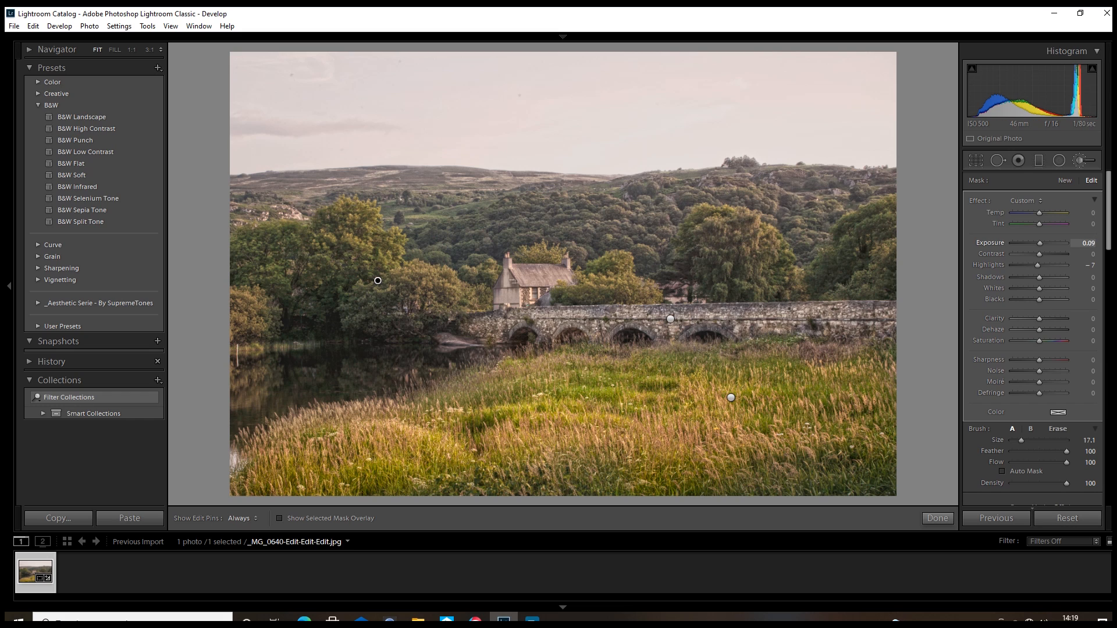
Set the tree mask's exposure to 0.61 and temperature to 4, and increase its saturation.
{"action": "left_click_drag", "start_coordinate": [1040, 243], "coordinate": [1044, 243]}
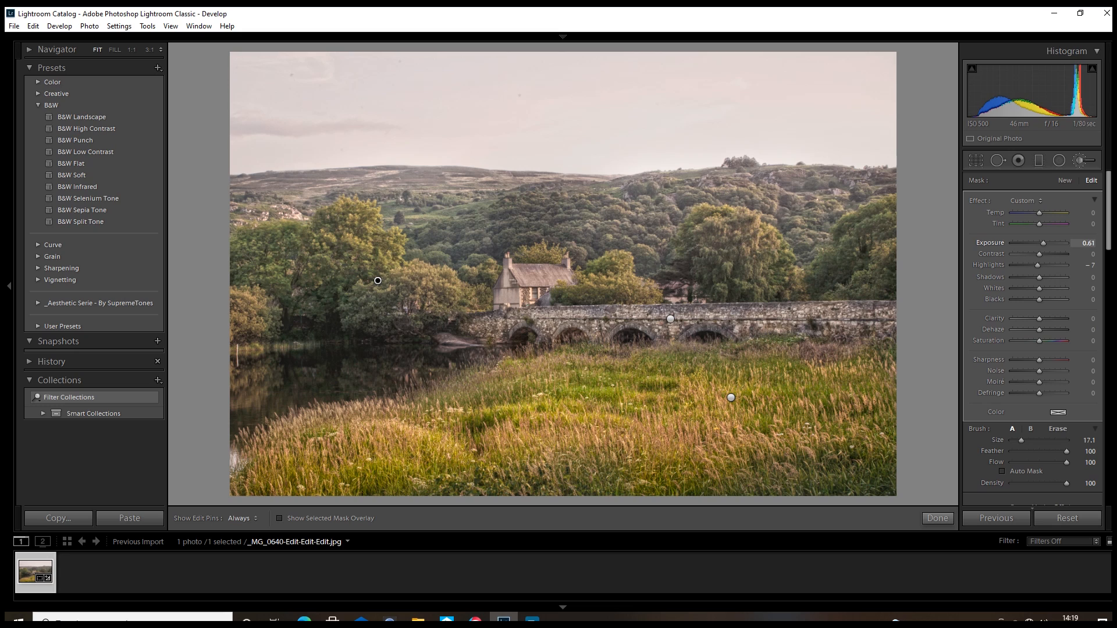
{"action": "key", "text": "h"}
{"action": "key", "text": "h"}
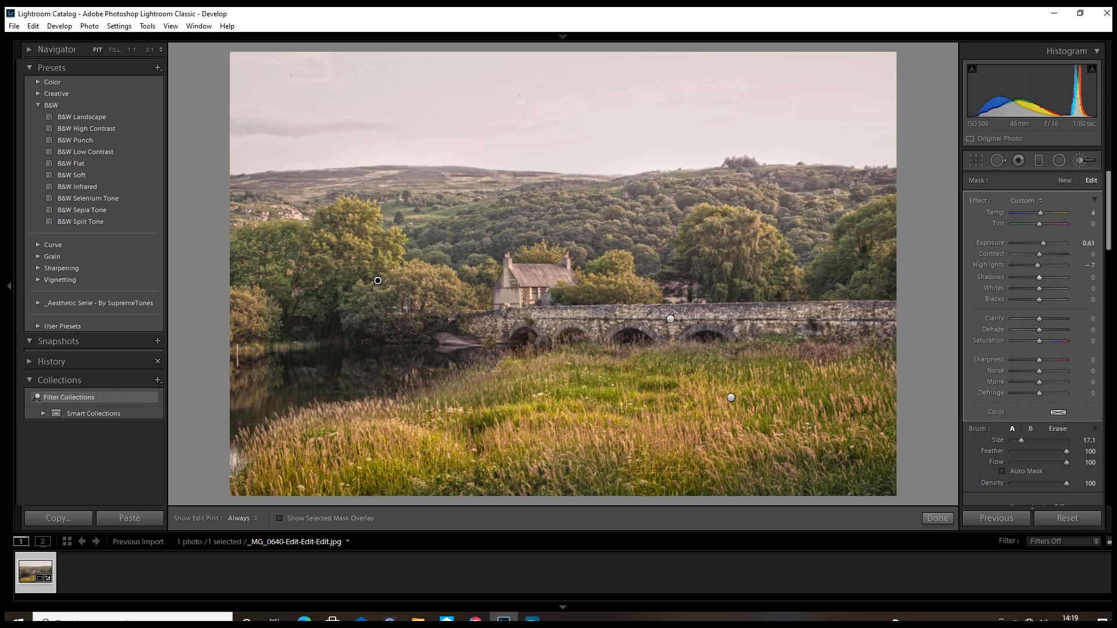
{"action": "mouse_move", "coordinate": [1048, 341]}
{"action": "left_mouse_down"}
{"action": "mouse_move", "coordinate": [1064, 341]}
{"action": "mouse_move", "coordinate": [1051, 341]}
{"action": "left_mouse_up"}
{"action": "left_click_drag", "start_coordinate": [1044, 341], "coordinate": [1043, 341]}
{"action": "left_click", "coordinate": [938, 518]}
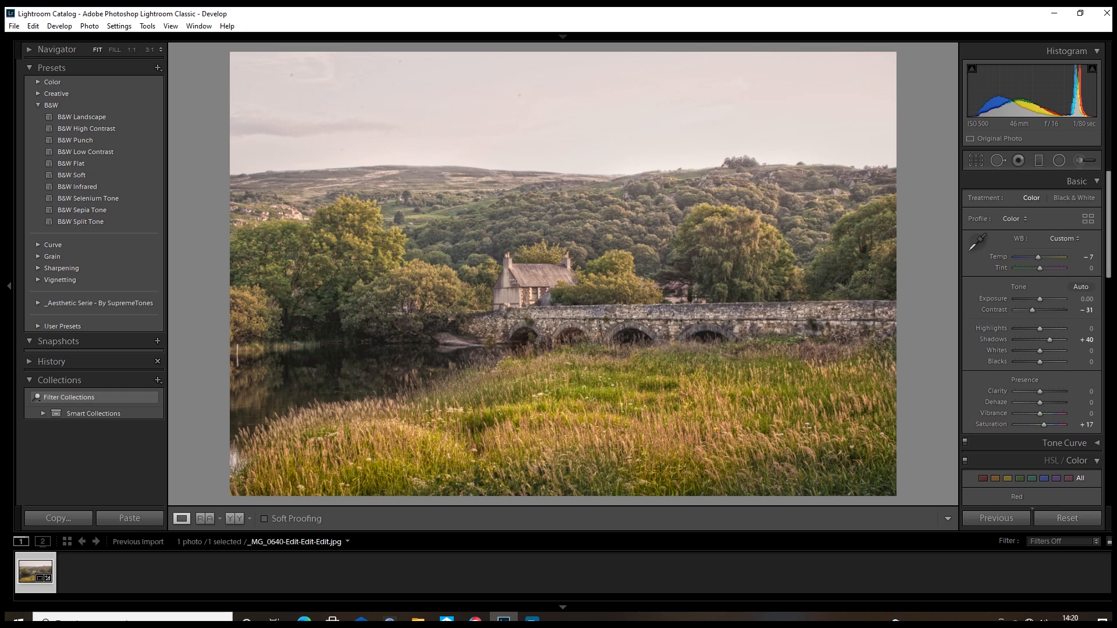
Collapse the Basic and HSL / Color adjustments and review the lens profile corrections.
{"action": "left_click", "coordinate": [1077, 181]}
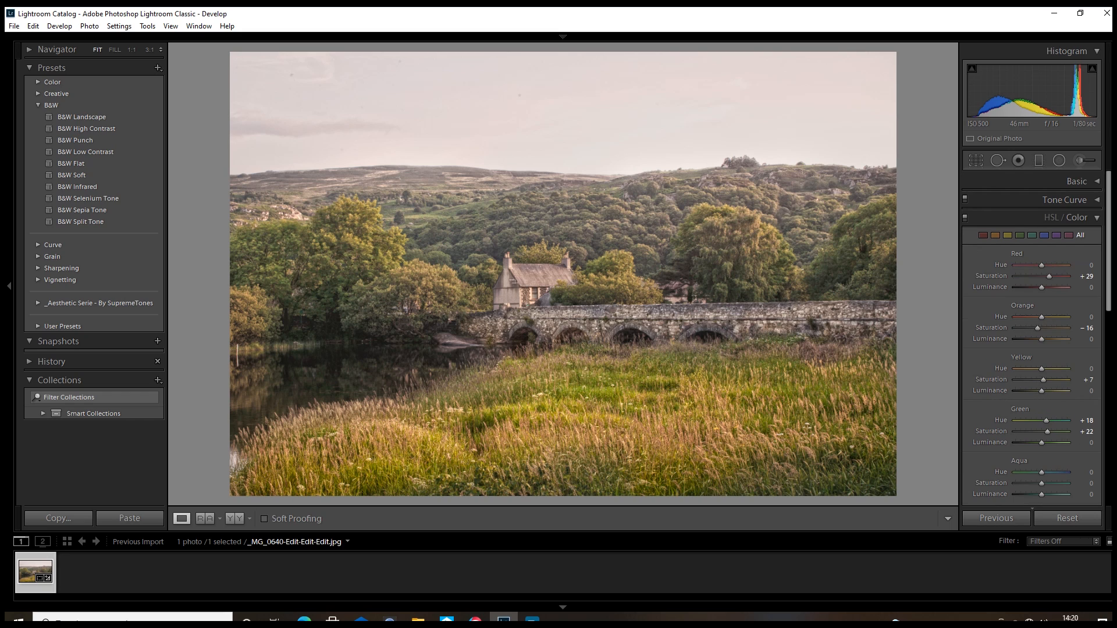
{"action": "left_click", "coordinate": [1077, 218]}
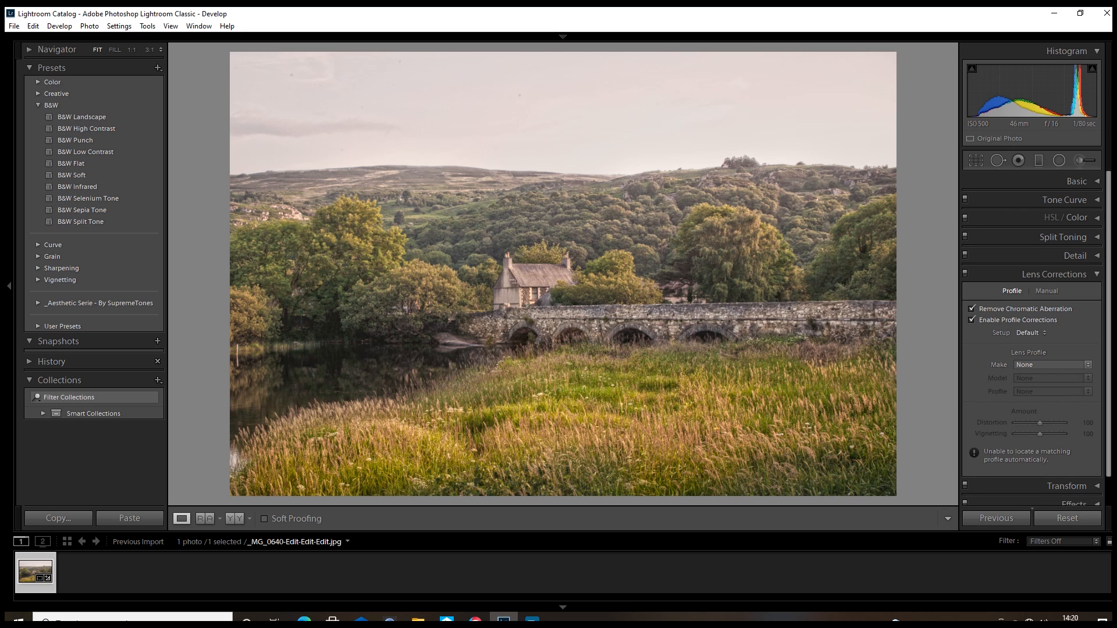
Start exporting the edited photo to the hard drive and browse for its destination folder.
{"action": "left_click", "coordinate": [14, 26]}
{"action": "left_click", "coordinate": [36, 184]}
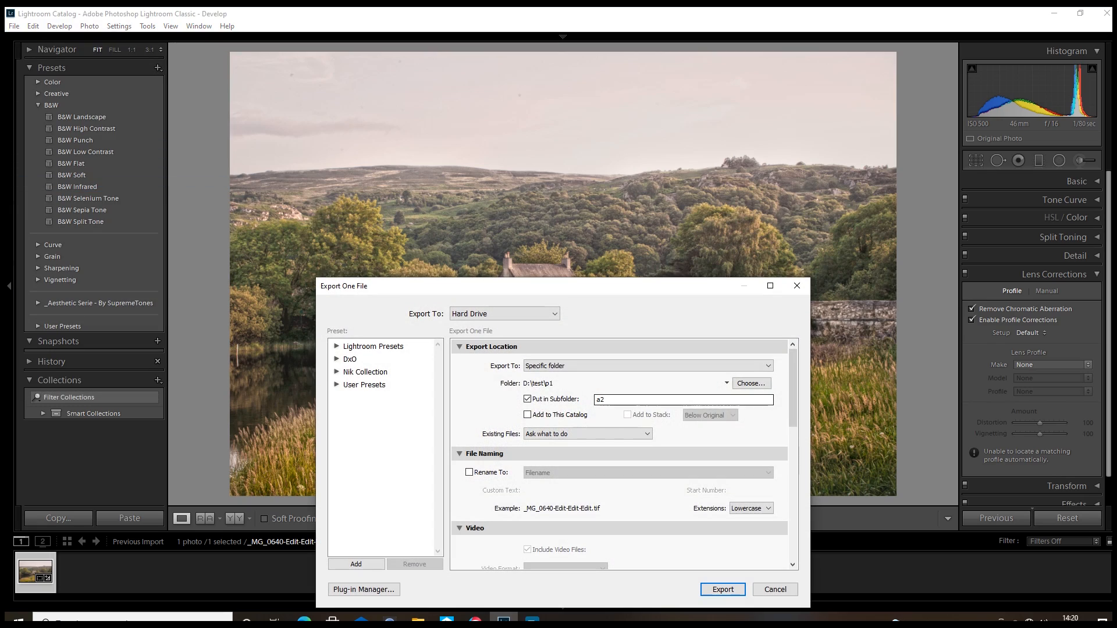
{"action": "left_click", "coordinate": [752, 383]}
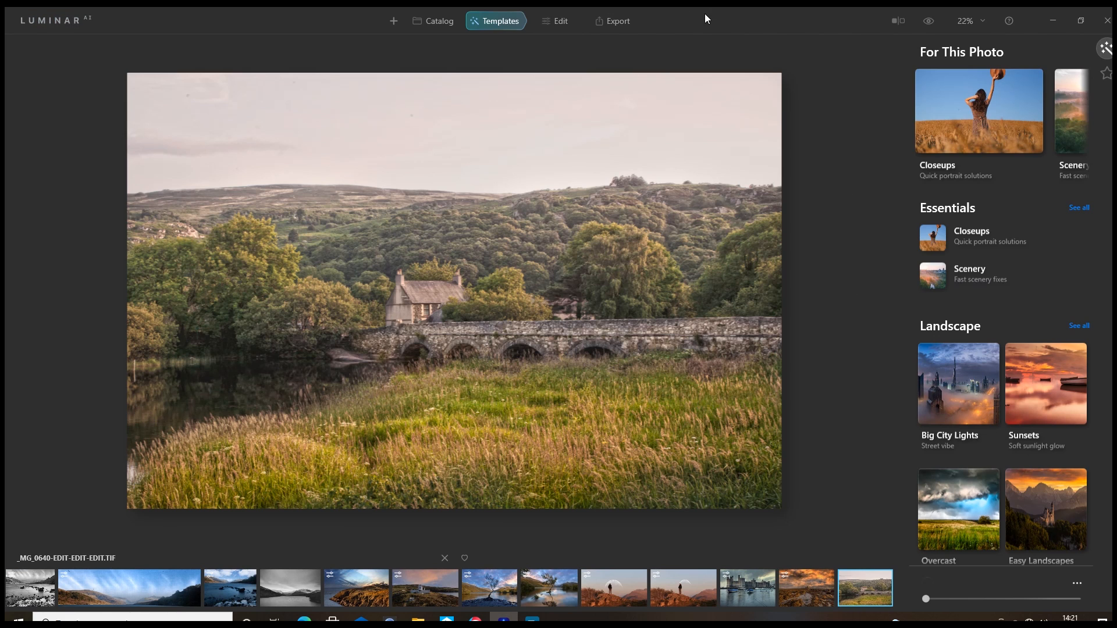
Try the Long Exposure and Sunset templates from the Easy Landscapes collection, and apply Clean Light to the photo.
{"action": "scroll", "coordinate": [1042, 253], "scroll_direction": "down", "scroll_amount": 1}
{"action": "scroll", "coordinate": [1041, 253], "scroll_direction": "down", "scroll_amount": 1}
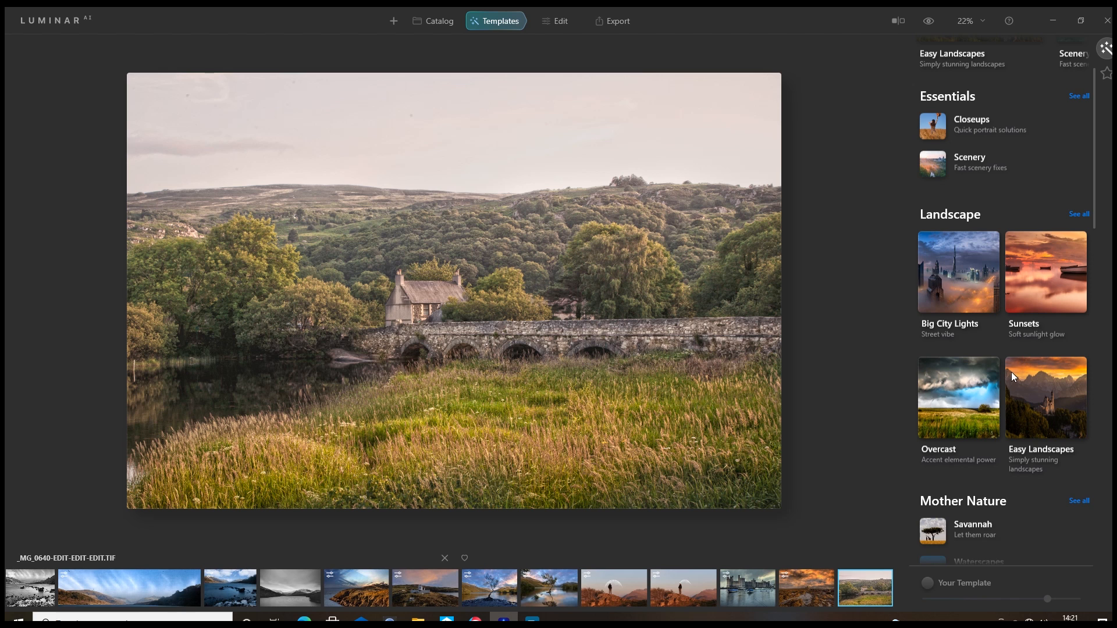
{"action": "left_click", "coordinate": [1043, 401]}
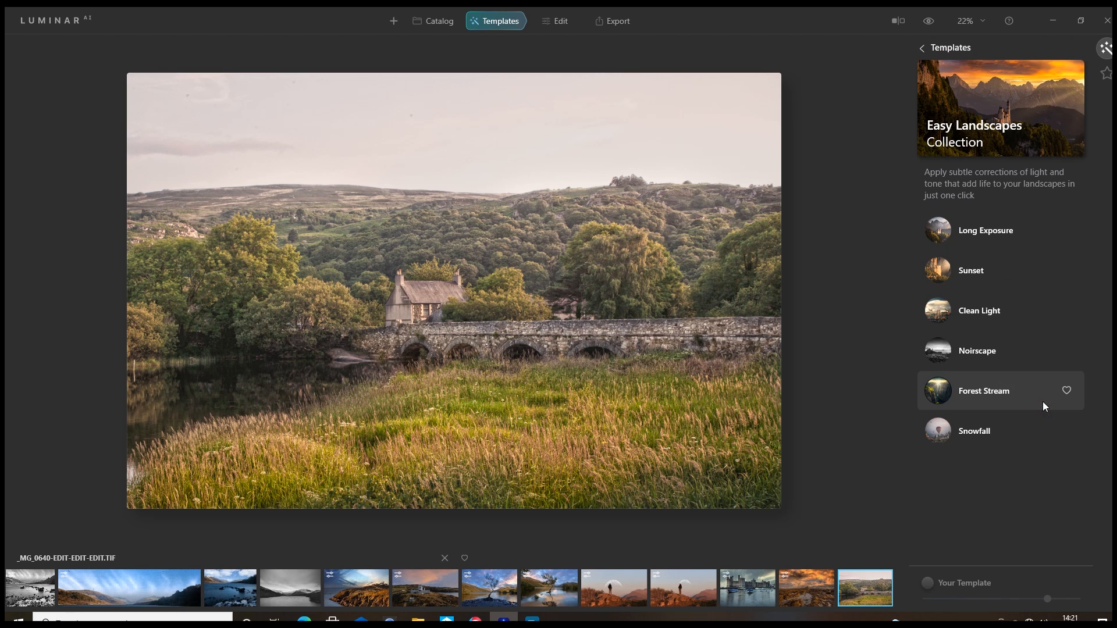
{"action": "left_click", "coordinate": [989, 238]}
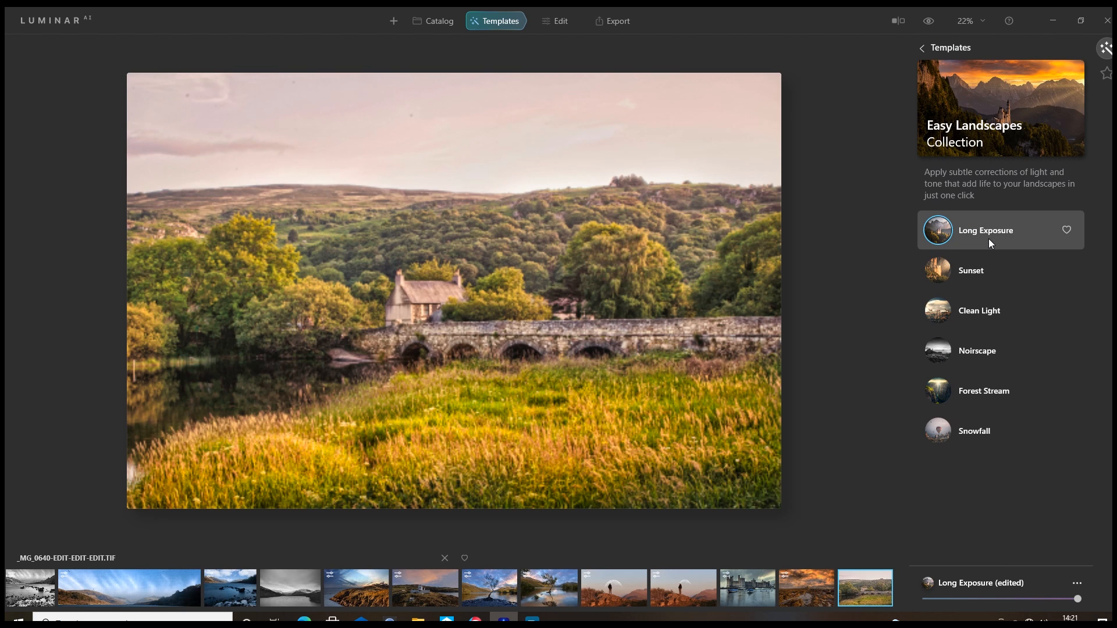
{"action": "left_click", "coordinate": [984, 270]}
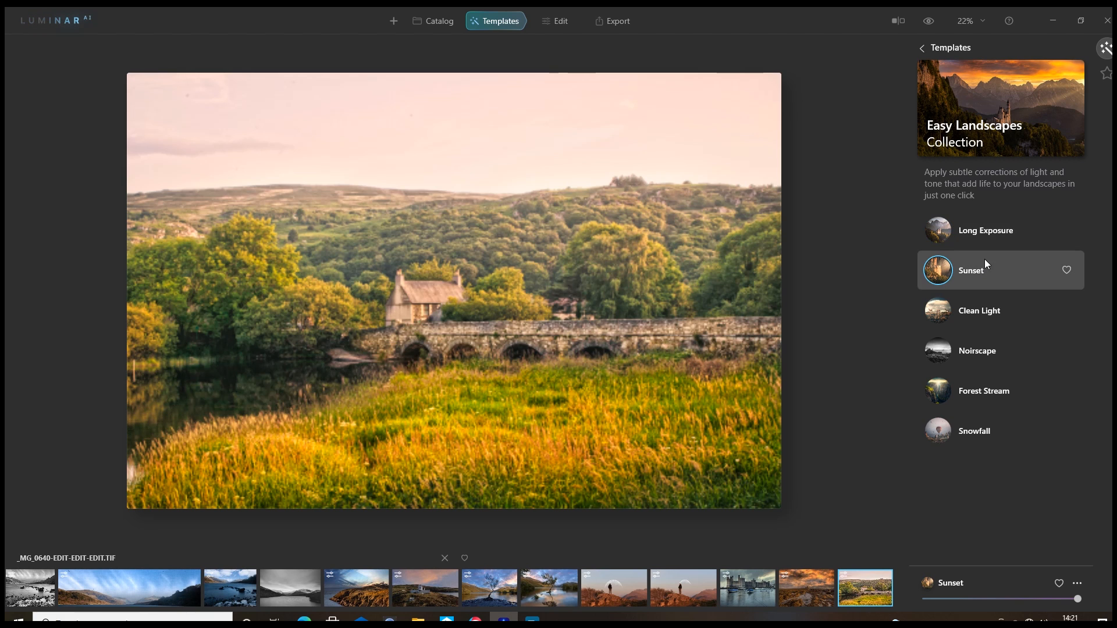
{"action": "left_click", "coordinate": [996, 313]}
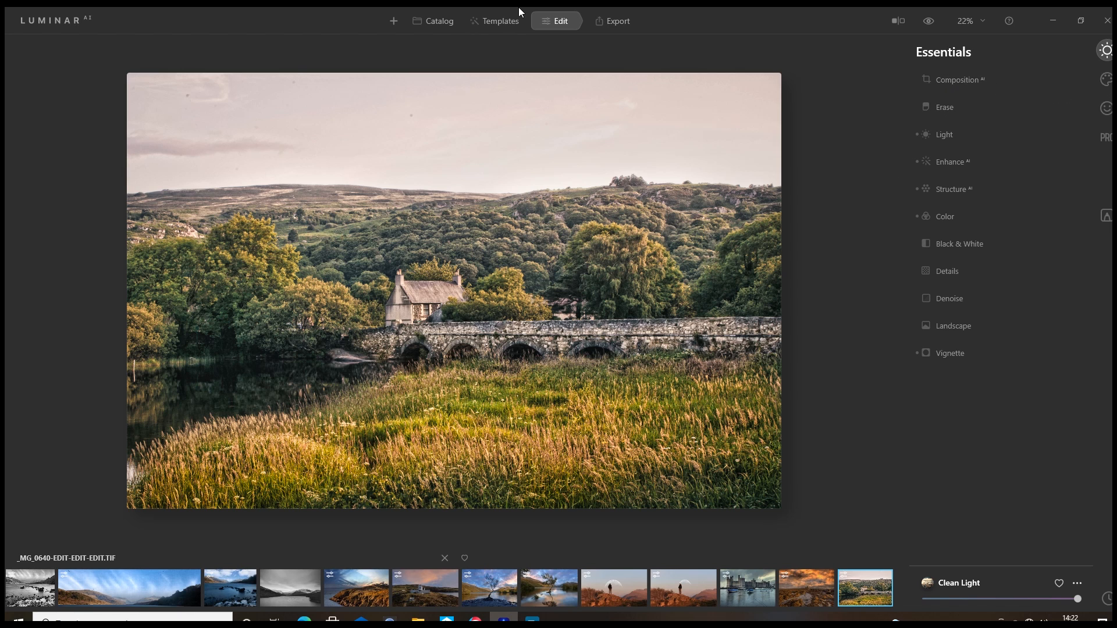
Start loading a custom sky image for Sky AI and browse to the SKIES folder in Pictures.
{"action": "left_click", "coordinate": [1108, 80]}
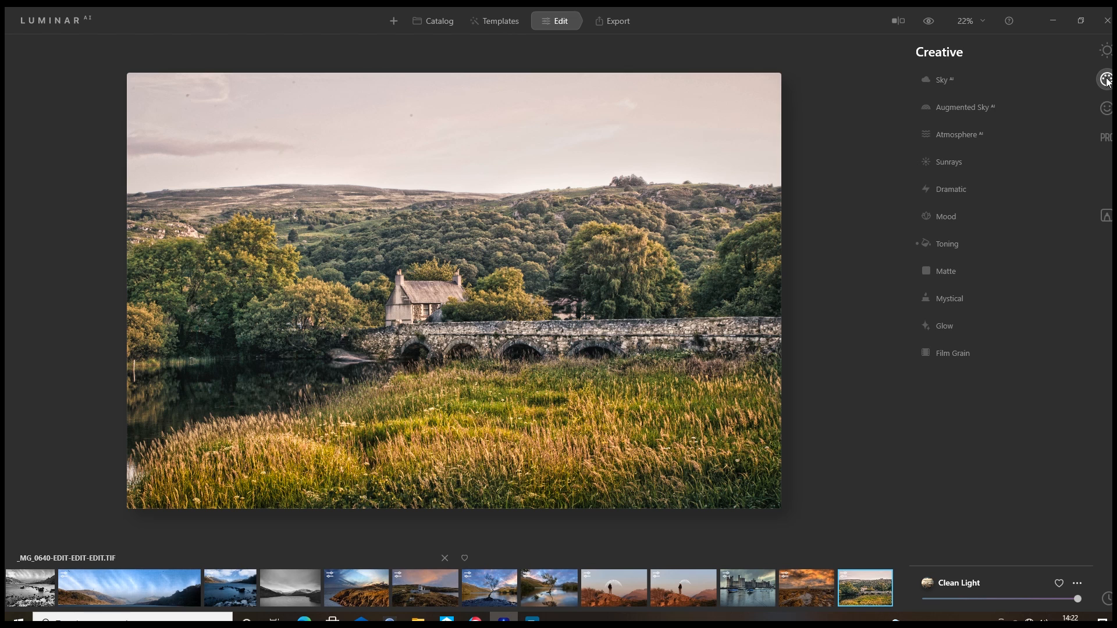
{"action": "left_click", "coordinate": [1006, 80]}
{"action": "left_click", "coordinate": [1006, 110]}
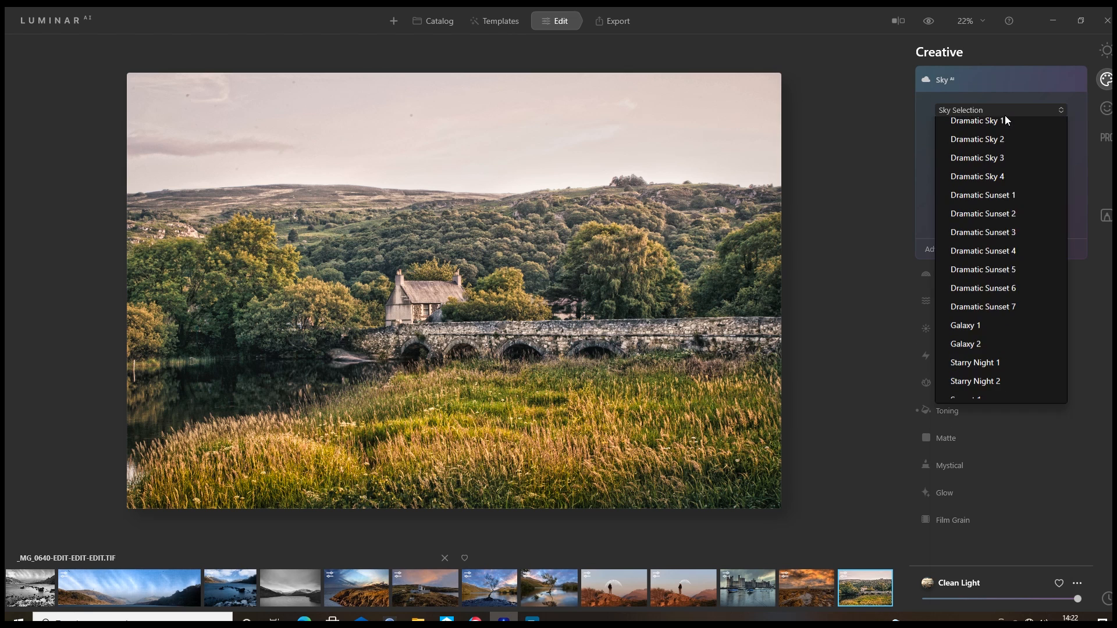
{"action": "scroll", "coordinate": [999, 361], "scroll_direction": "down", "scroll_amount": 3}
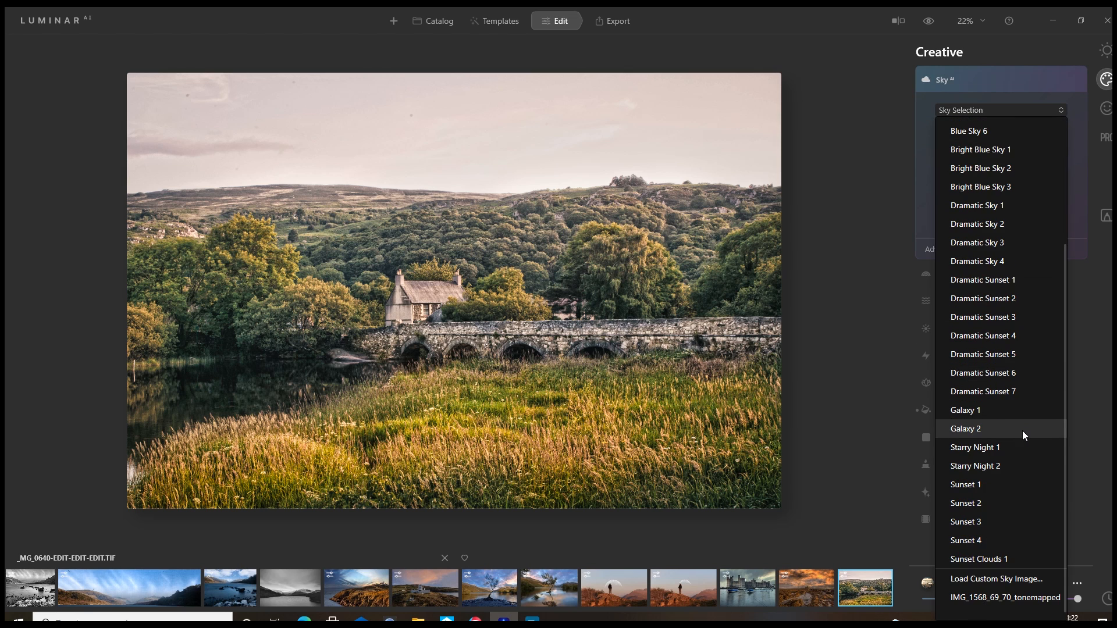
{"action": "left_click", "coordinate": [984, 579]}
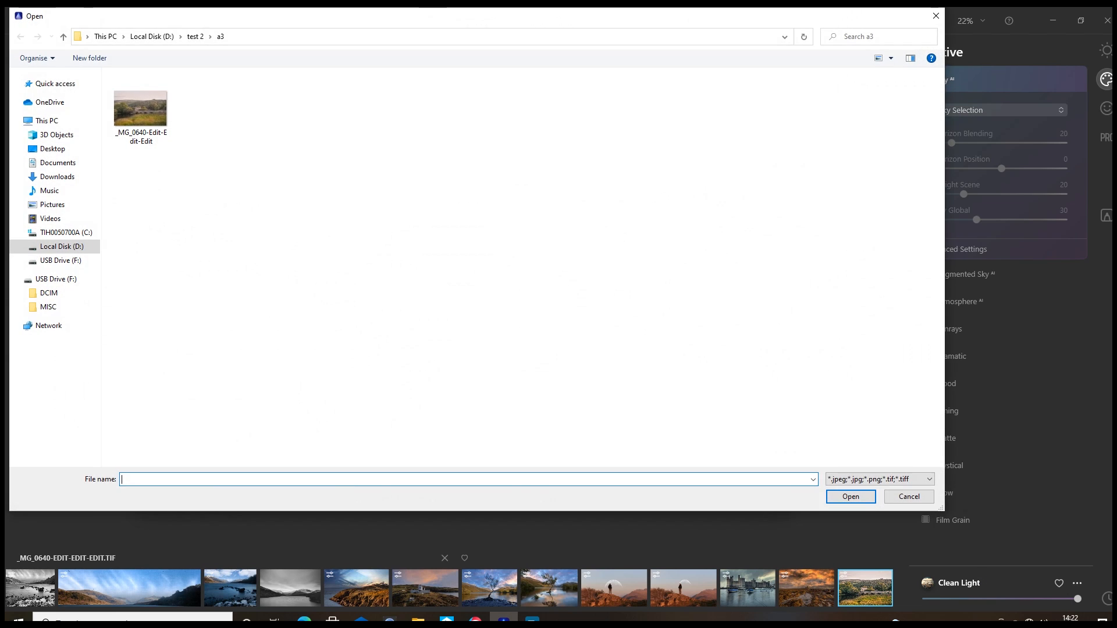
{"action": "left_click", "coordinate": [52, 205]}
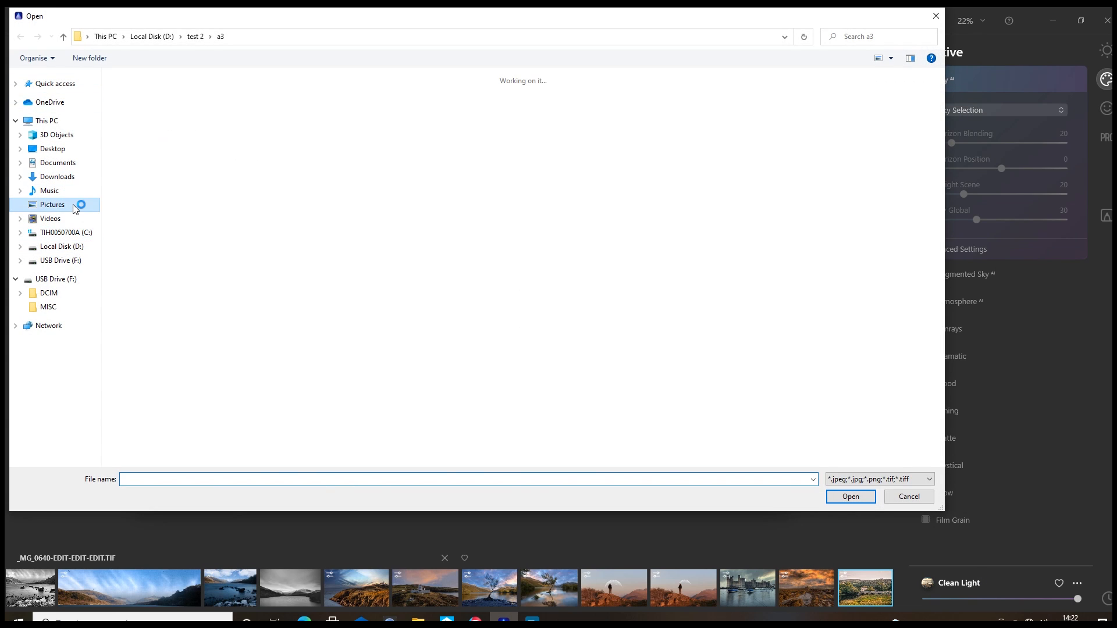
{"action": "scroll", "coordinate": [344, 262], "scroll_direction": "down", "scroll_amount": 5}
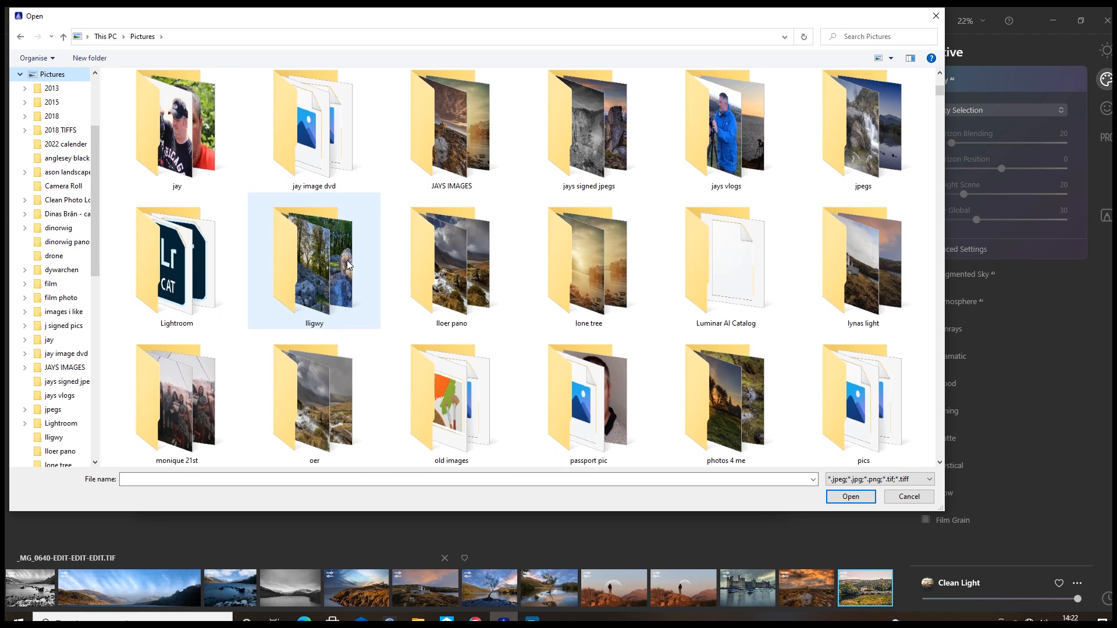
{"action": "scroll", "coordinate": [544, 317], "scroll_direction": "down", "scroll_amount": 2}
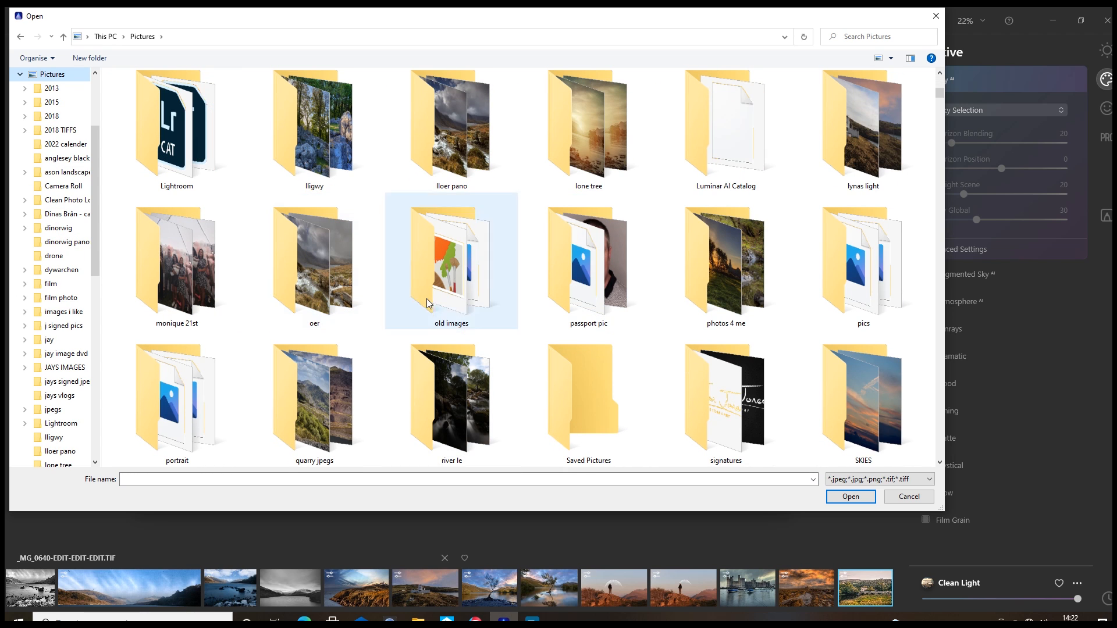
{"action": "scroll", "coordinate": [727, 267], "scroll_direction": "down", "scroll_amount": 2}
{"action": "double_click", "coordinate": [890, 270]}
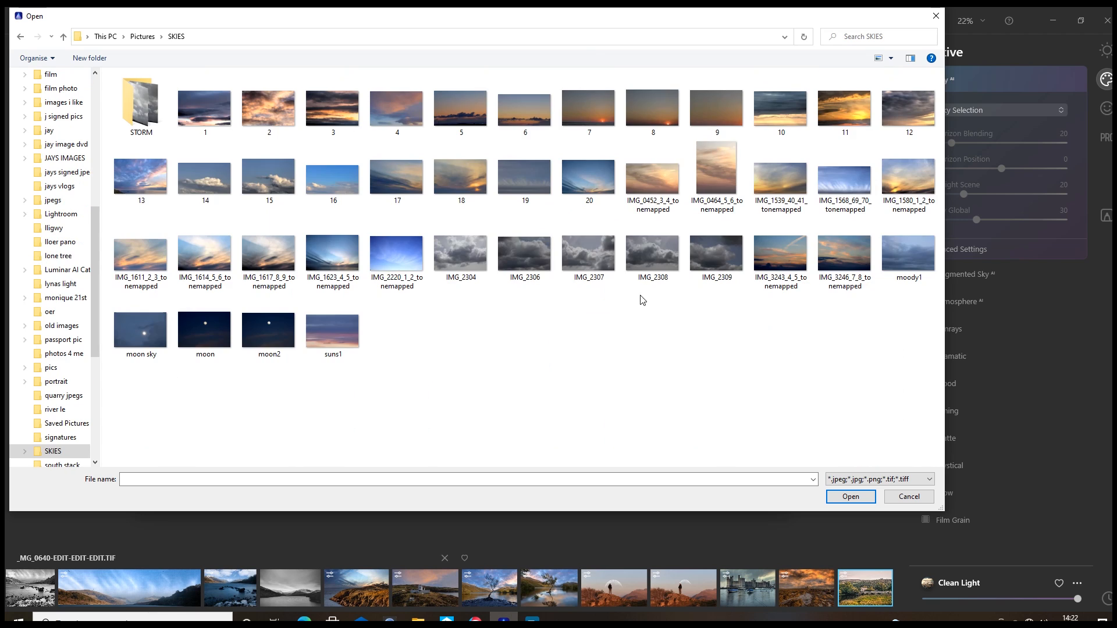
{"action": "left_click_drag", "start_coordinate": [628, 24], "coordinate": [803, 116]}
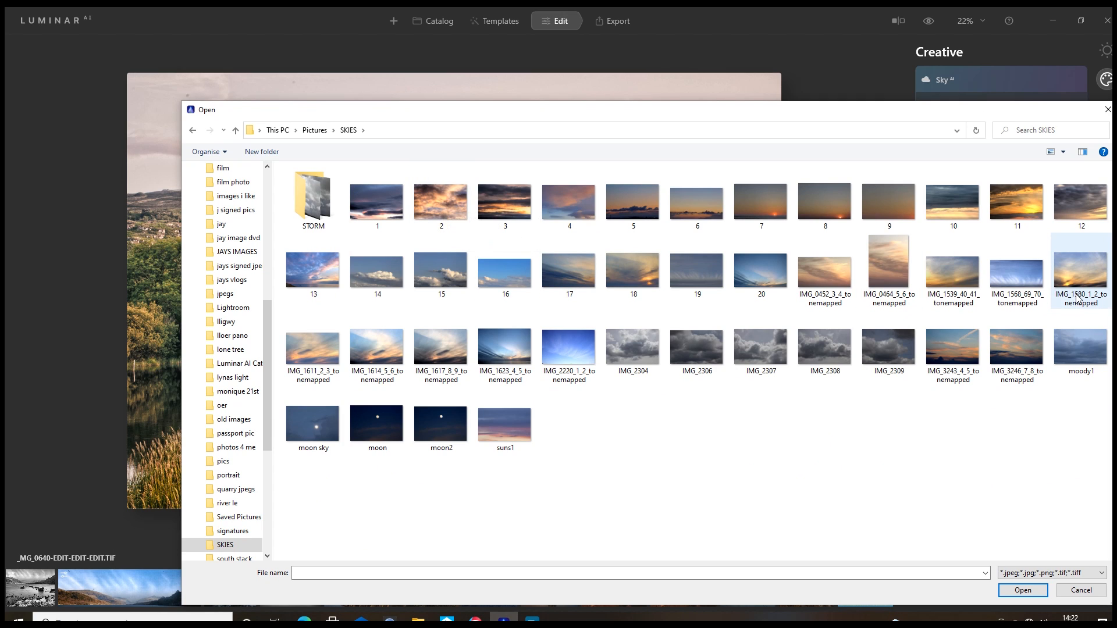
Load sky image 2 as the replacement sky and set its Horizon Position to -60.
{"action": "left_click", "coordinate": [442, 204]}
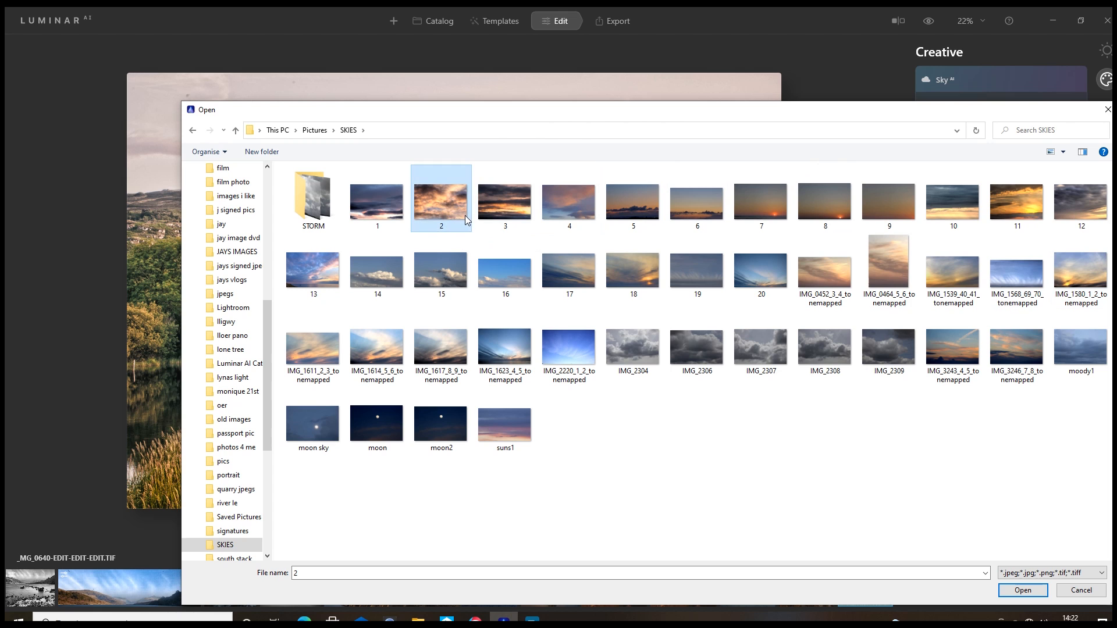
{"action": "left_click", "coordinate": [1023, 590]}
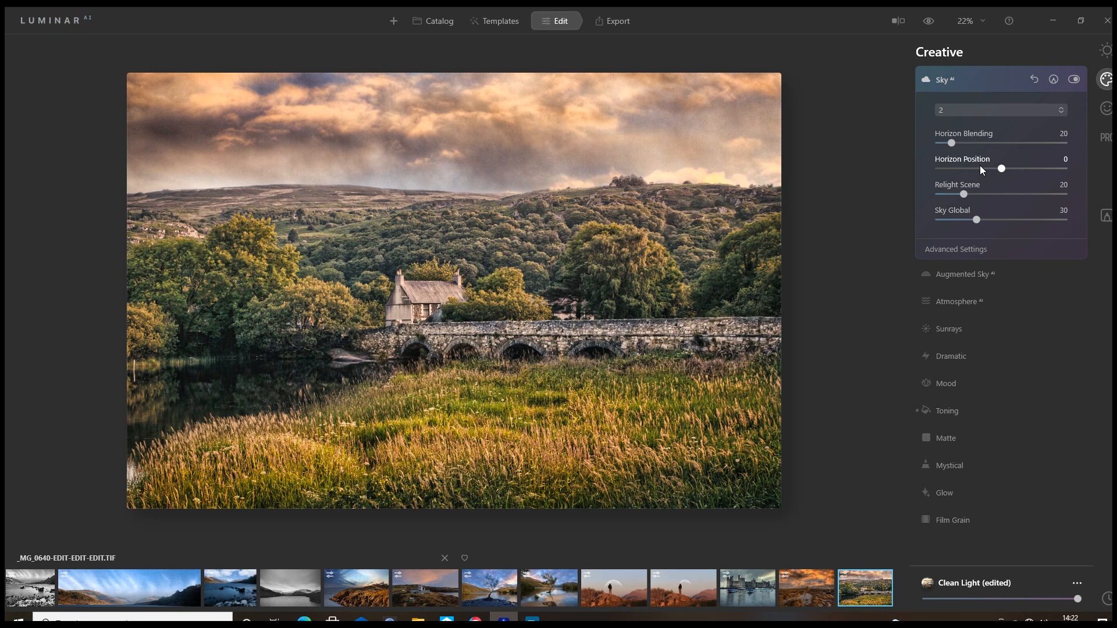
{"action": "left_click", "coordinate": [983, 166]}
{"action": "left_click", "coordinate": [964, 168]}
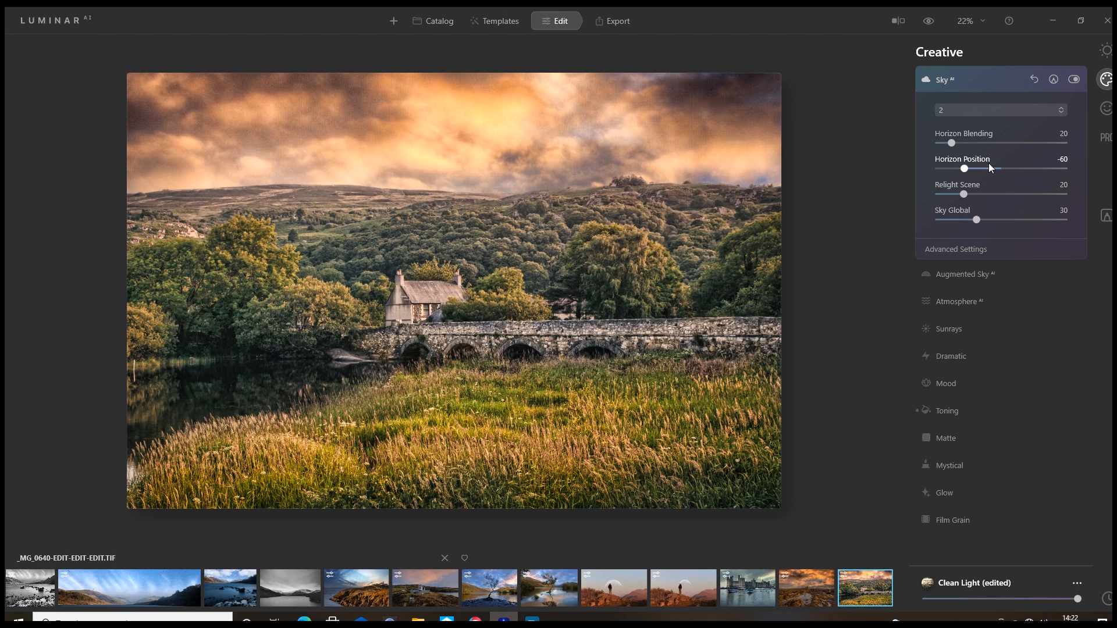
Replace the sky with the custom image IMG_3243_4_5_tonemapped from the SKIES folder.
{"action": "left_click", "coordinate": [985, 114]}
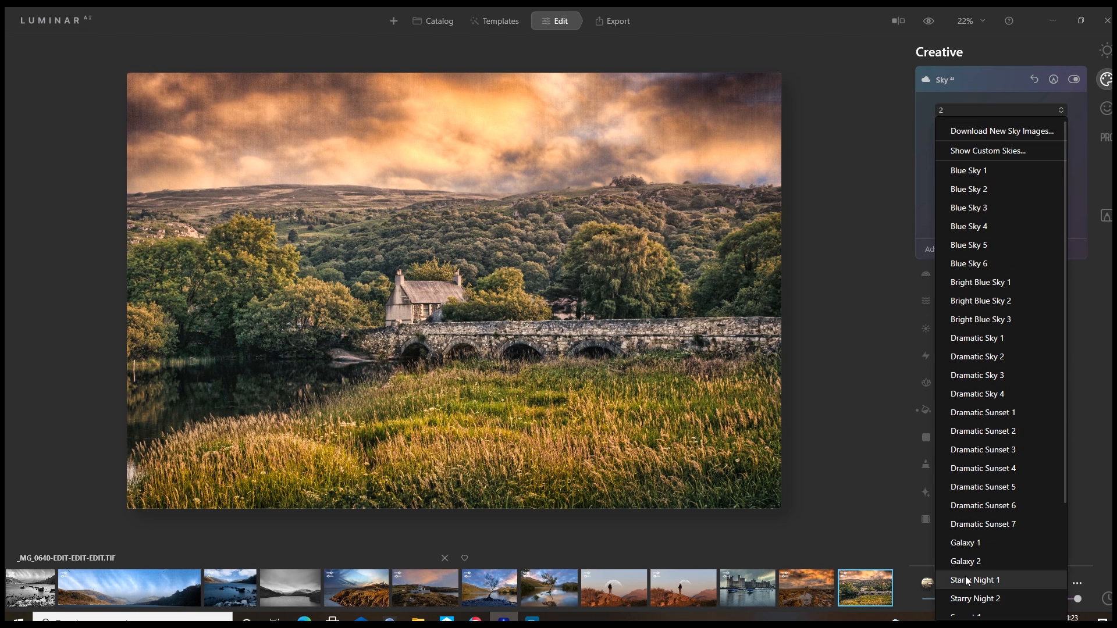
{"action": "scroll", "coordinate": [965, 580], "scroll_direction": "down", "scroll_amount": 3}
{"action": "left_click", "coordinate": [1001, 579]}
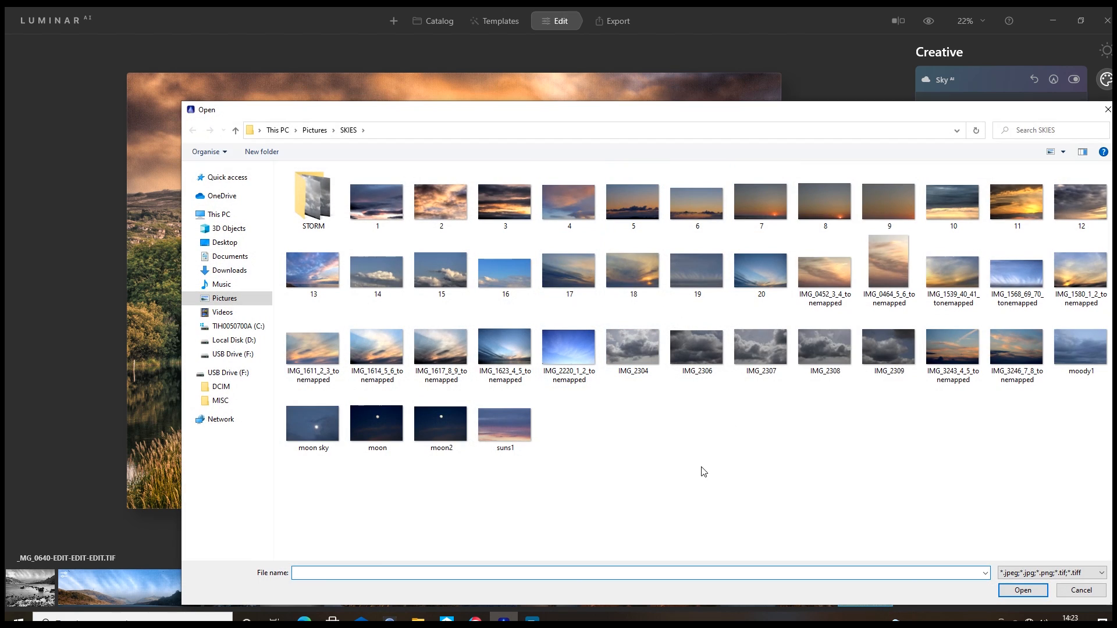
{"action": "left_click", "coordinate": [963, 364]}
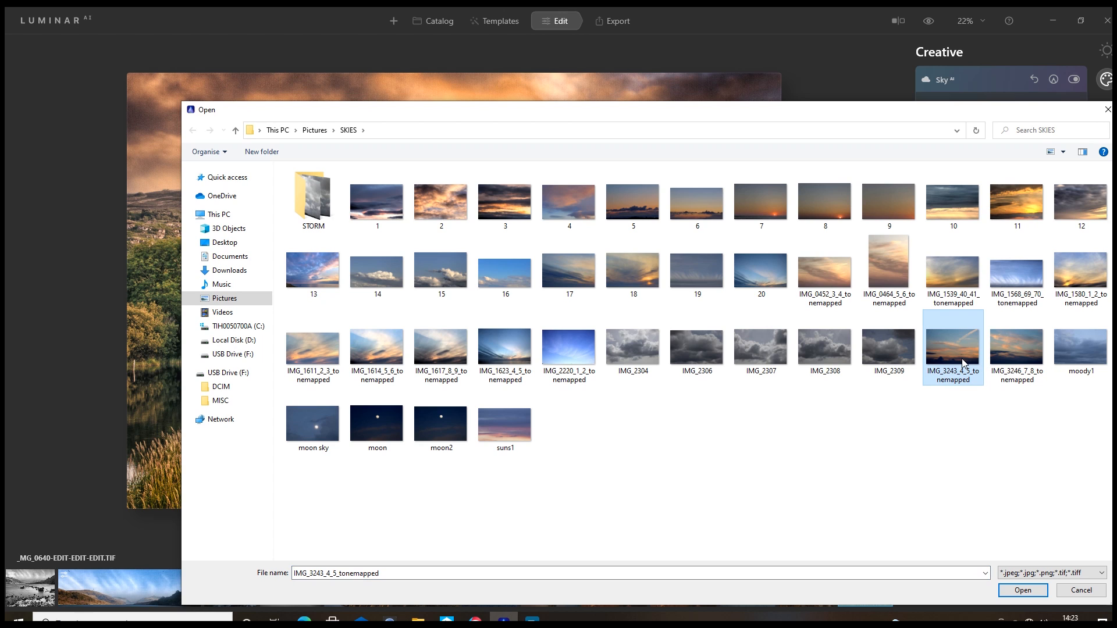
{"action": "left_click", "coordinate": [1022, 590]}
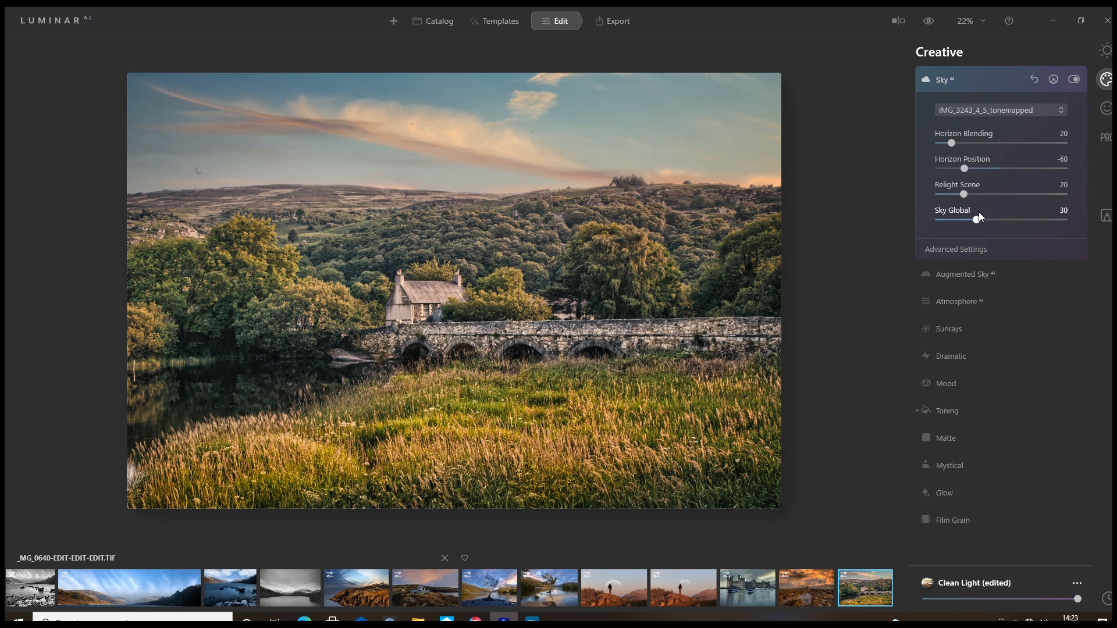
Set the replacement sky's Horizon Position to -66 and its Close Gaps to 7.
{"action": "left_click_drag", "start_coordinate": [965, 169], "coordinate": [983, 170]}
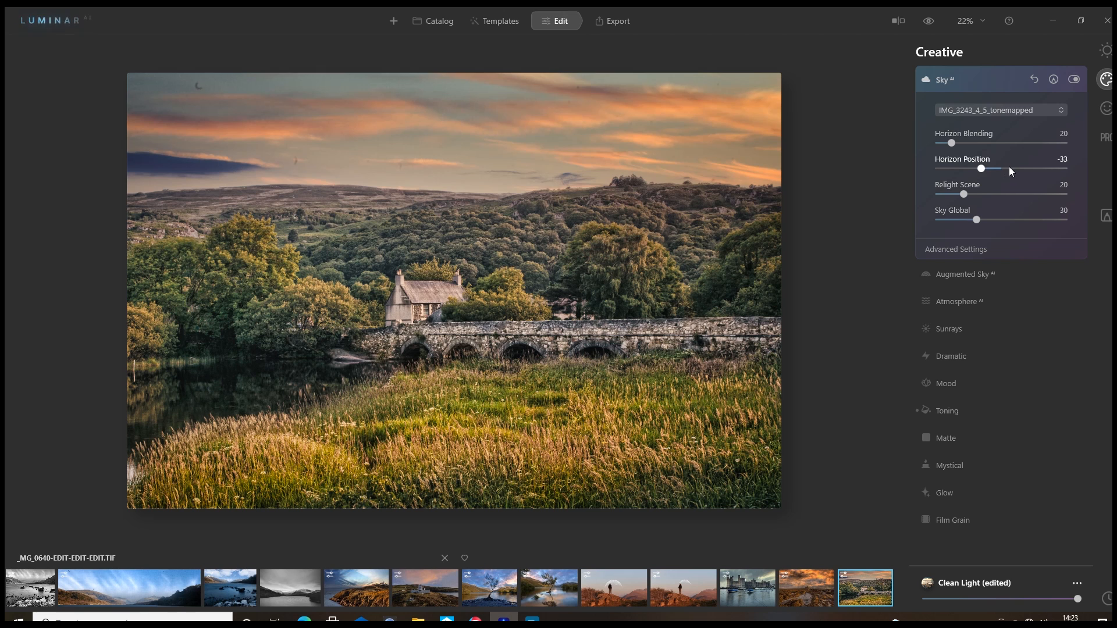
{"action": "left_click", "coordinate": [962, 169]}
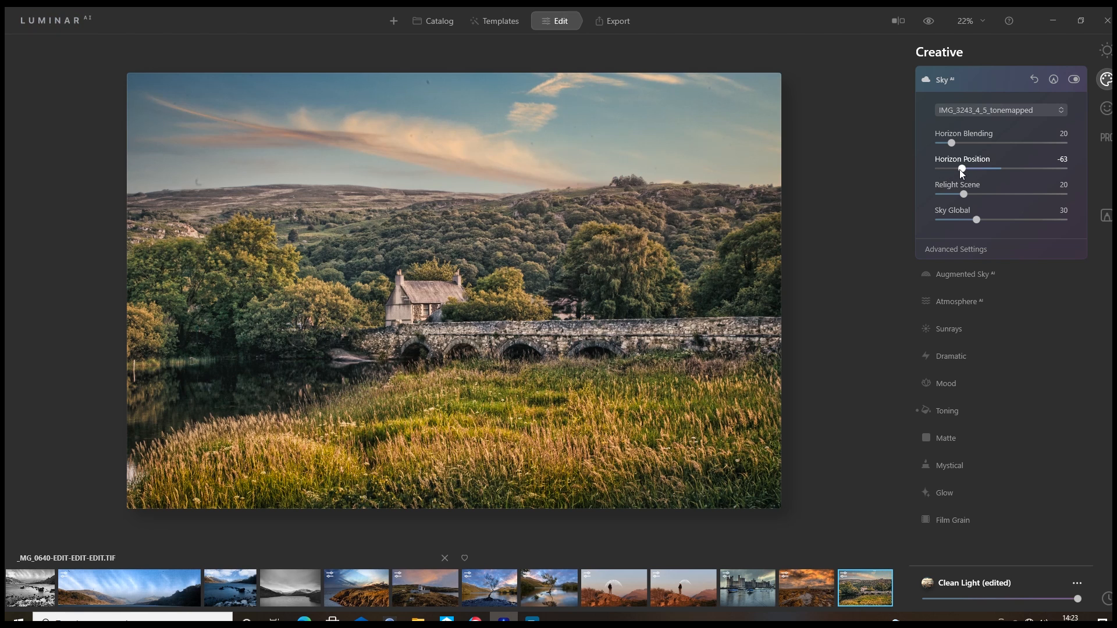
{"action": "left_click", "coordinate": [958, 169]}
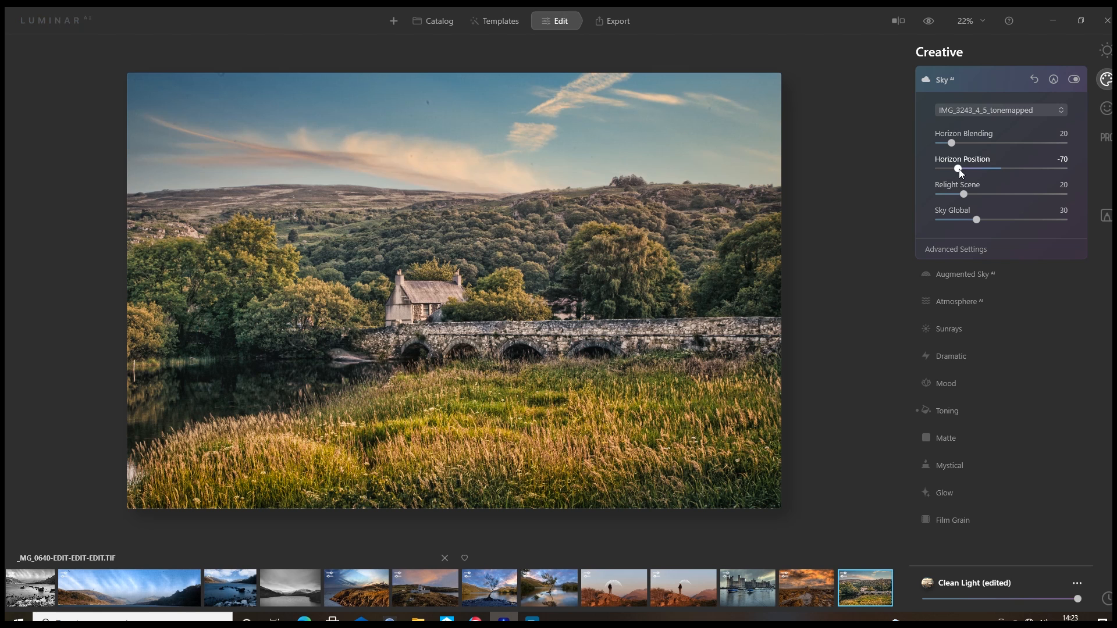
{"action": "left_click_drag", "start_coordinate": [961, 169], "coordinate": [963, 169]}
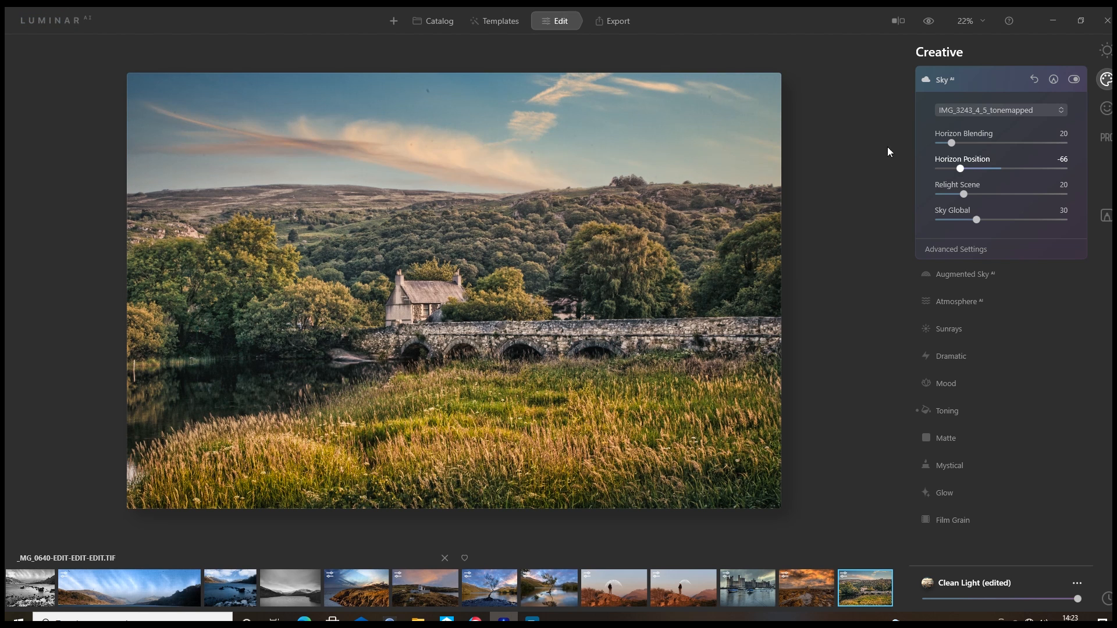
{"action": "left_click", "coordinate": [976, 251]}
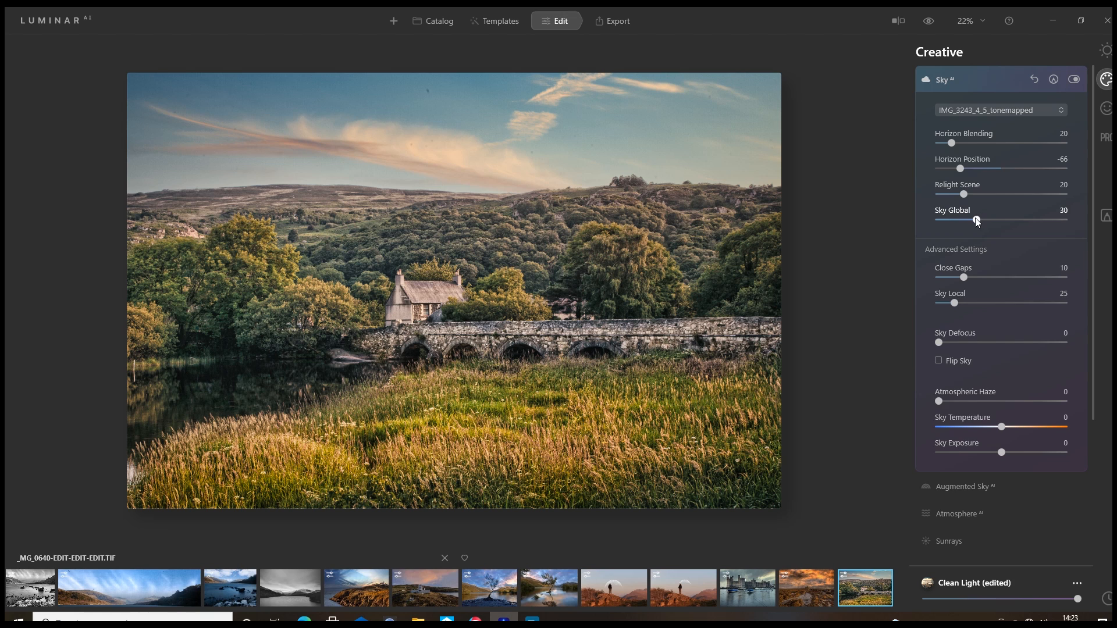
{"action": "mouse_move", "coordinate": [964, 277]}
{"action": "left_mouse_down"}
{"action": "mouse_move", "coordinate": [924, 284]}
{"action": "mouse_move", "coordinate": [955, 276]}
{"action": "left_mouse_up"}
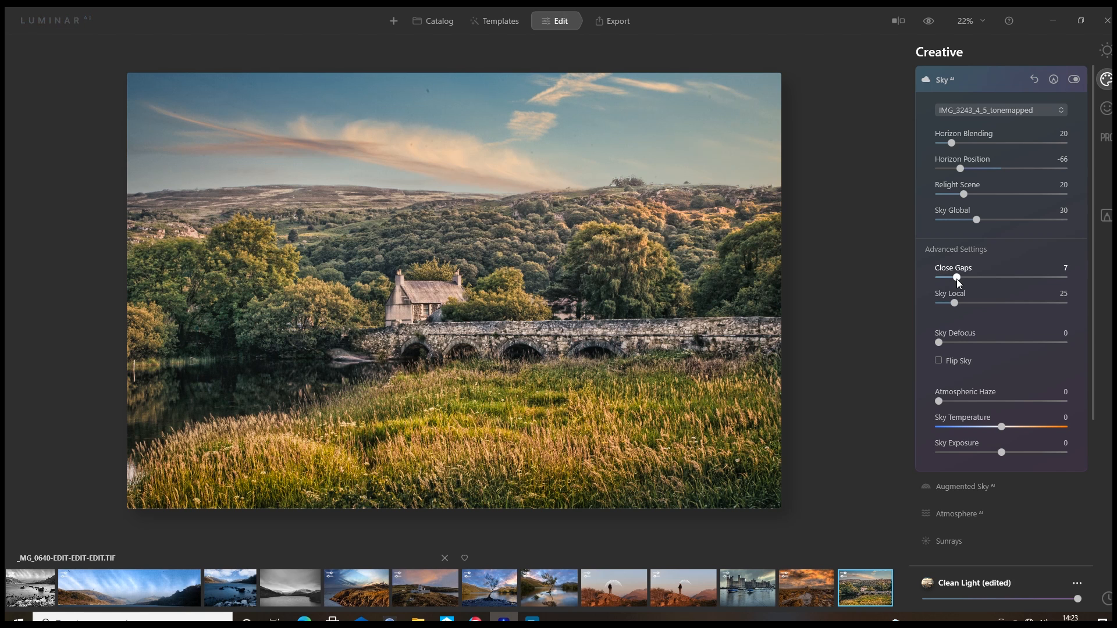
Set the replacement sky's Sky Temperature to -33 and Sky Exposure to 11.
{"action": "left_click", "coordinate": [989, 427]}
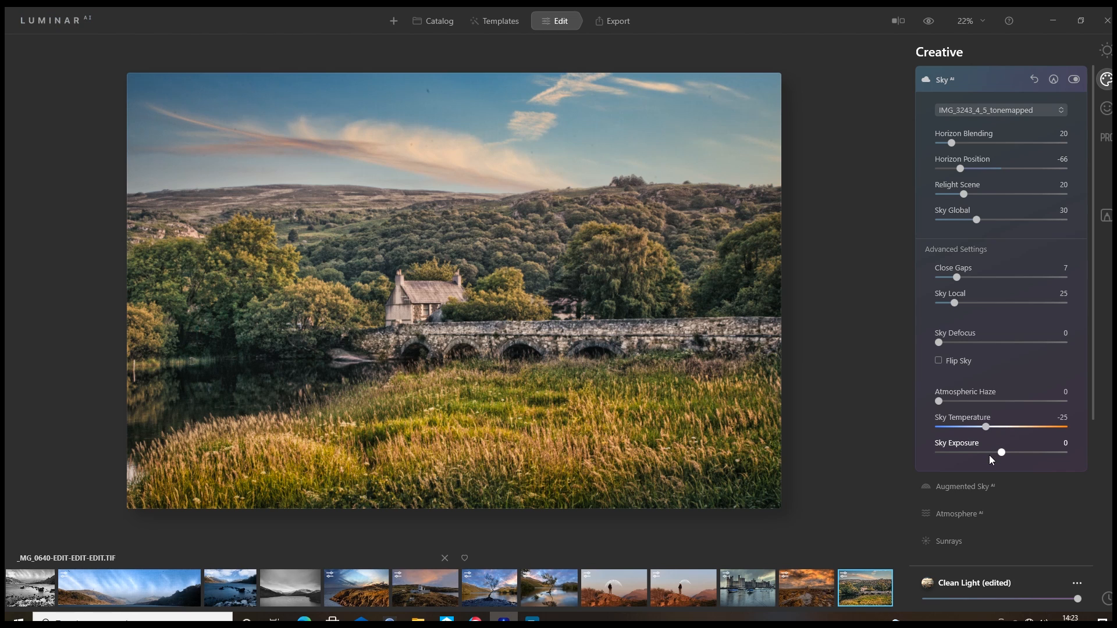
{"action": "left_click", "coordinate": [1017, 452]}
{"action": "left_click", "coordinate": [976, 426]}
{"action": "left_click_drag", "start_coordinate": [979, 426], "coordinate": [996, 427]}
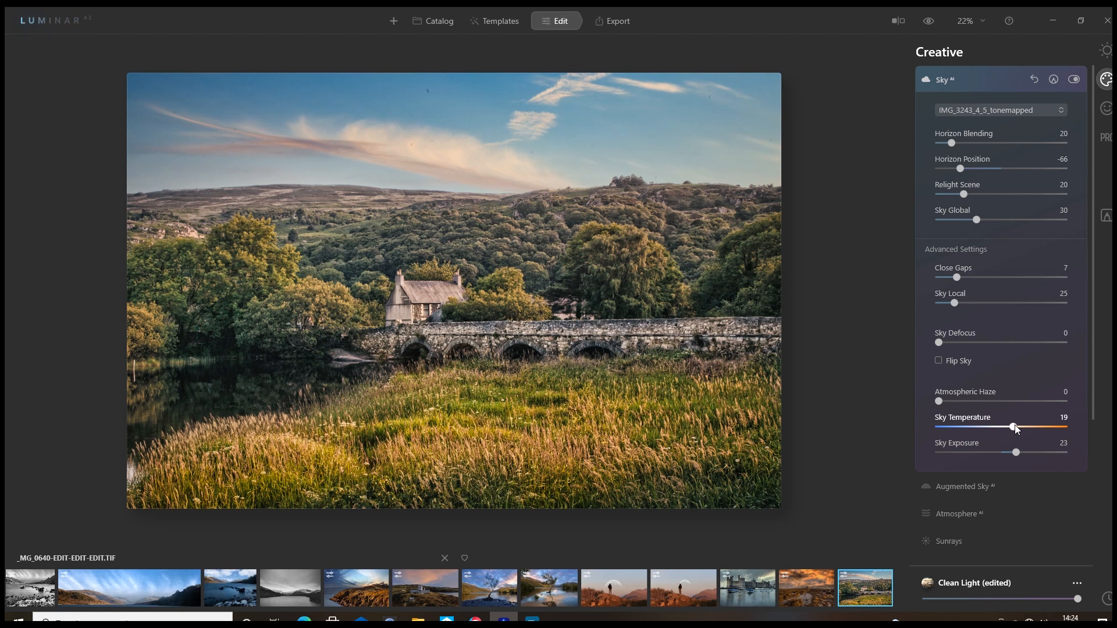
{"action": "left_click_drag", "start_coordinate": [984, 431], "coordinate": [982, 430]}
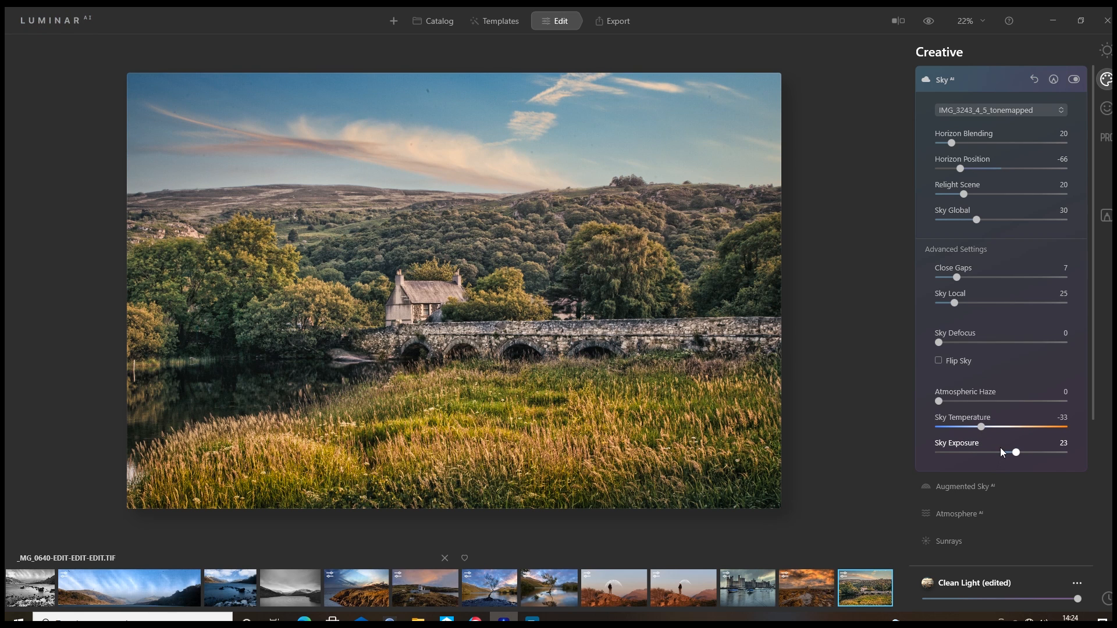
{"action": "left_click", "coordinate": [998, 452]}
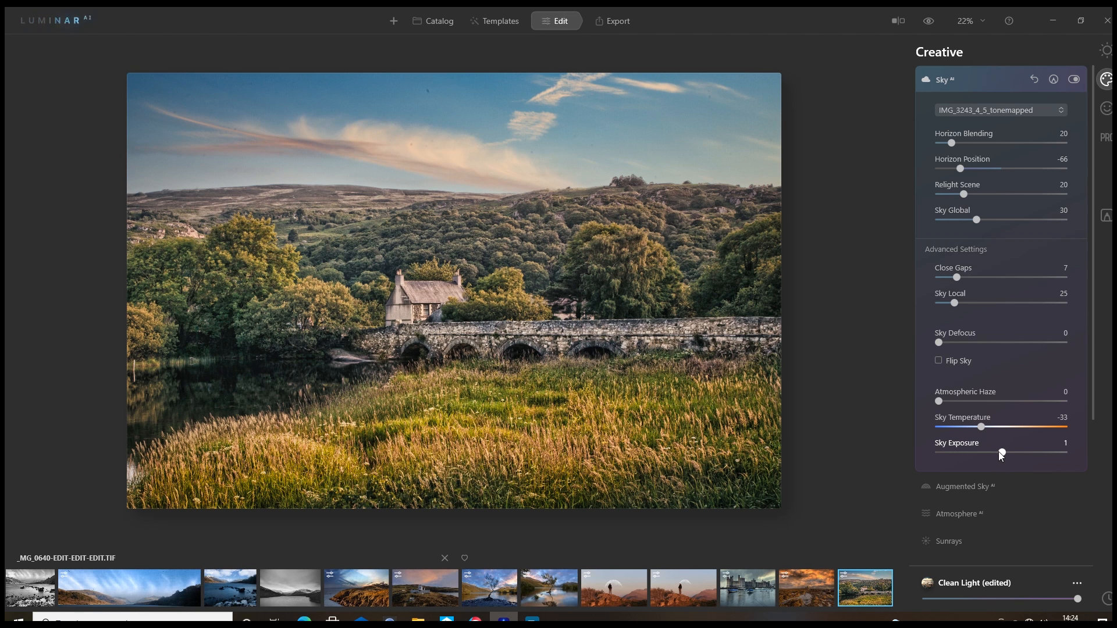
{"action": "left_click_drag", "start_coordinate": [999, 452], "coordinate": [1005, 452]}
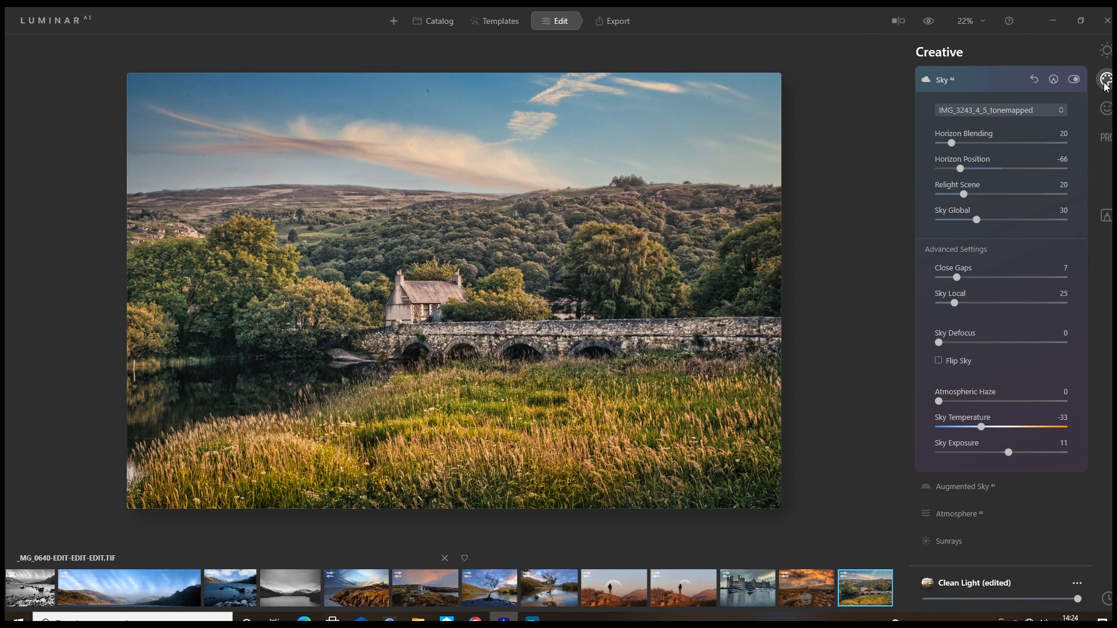
{"action": "left_click", "coordinate": [1107, 52]}
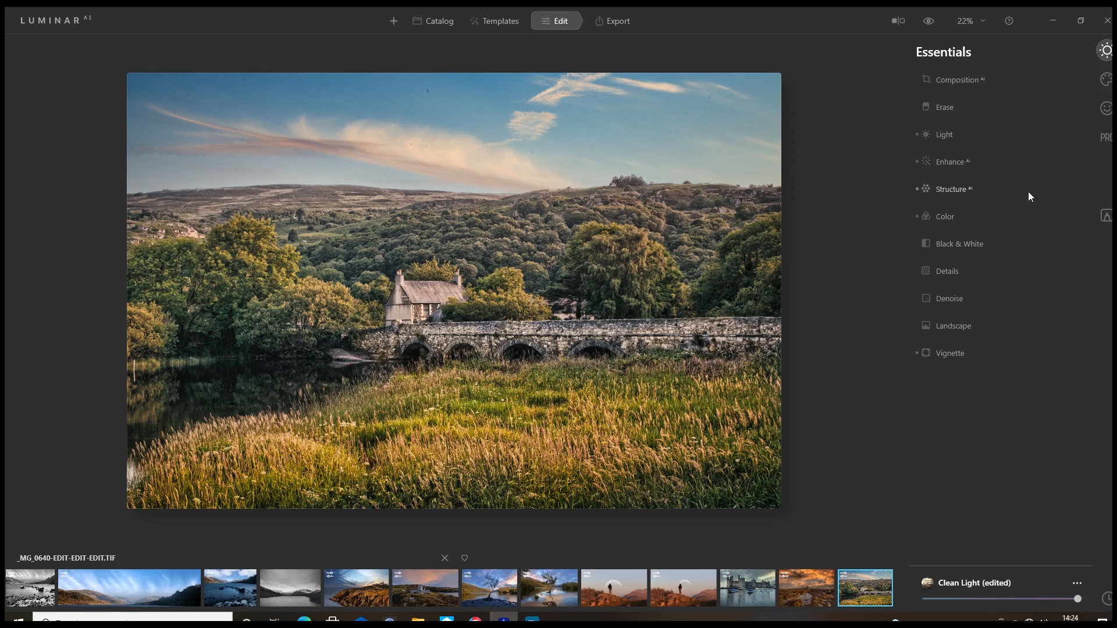
{"action": "left_click", "coordinate": [971, 216]}
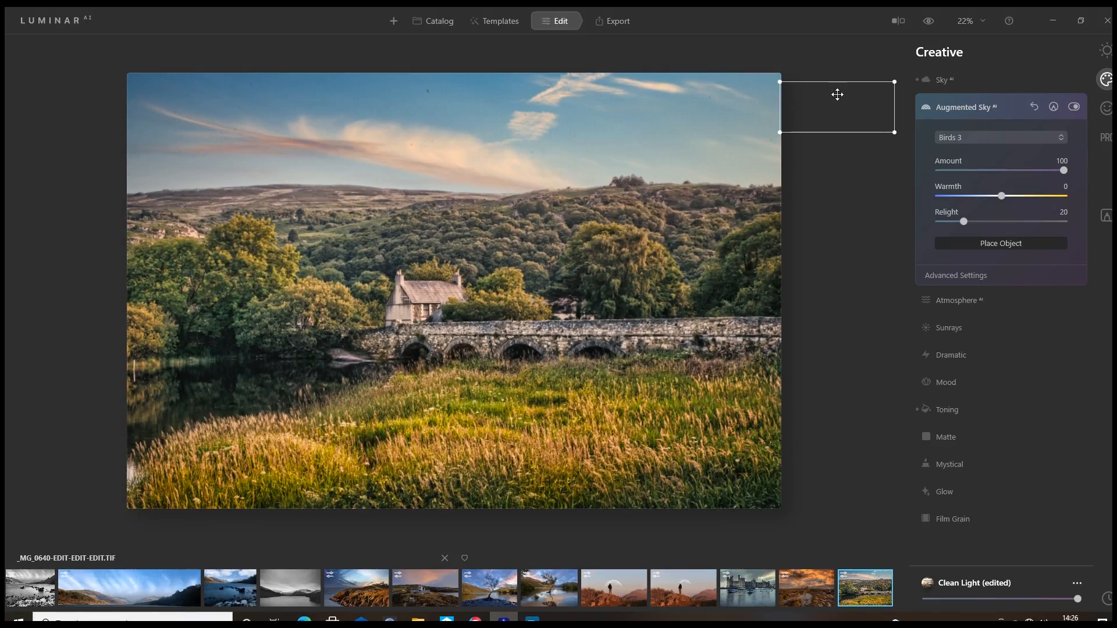
Move the Birds 3 augmented sky object into the left part of the photo's sky, just above the hills.
{"action": "left_click_drag", "start_coordinate": [839, 95], "coordinate": [231, 156]}
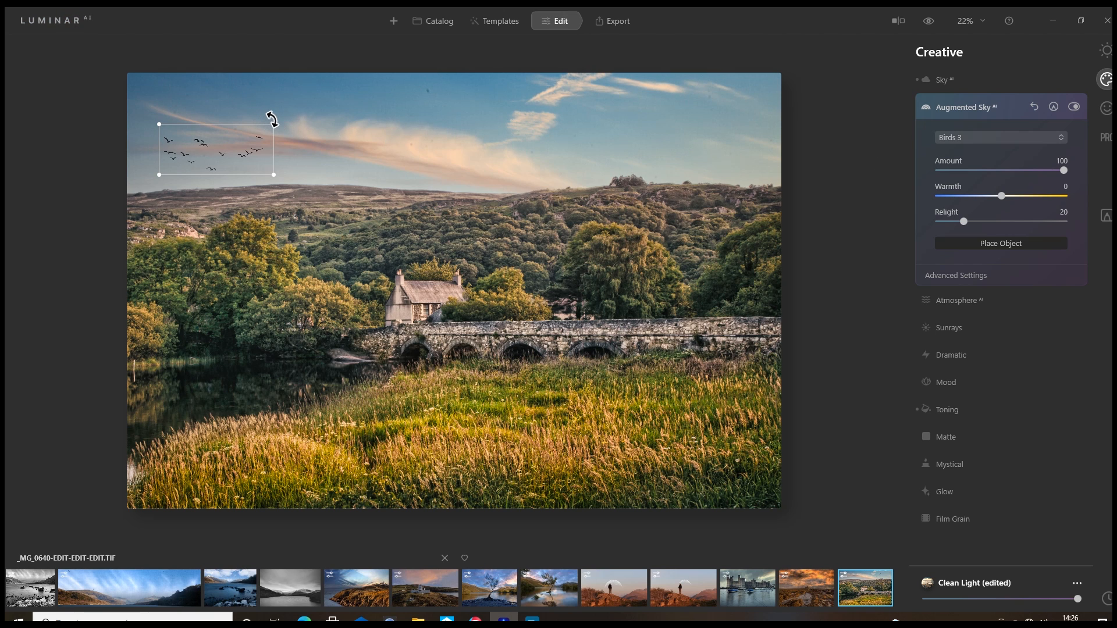
Enlarge the Birds 3 object slightly, keep it just above the hills, and finish its placement.
{"action": "left_click_drag", "start_coordinate": [280, 121], "coordinate": [237, 134]}
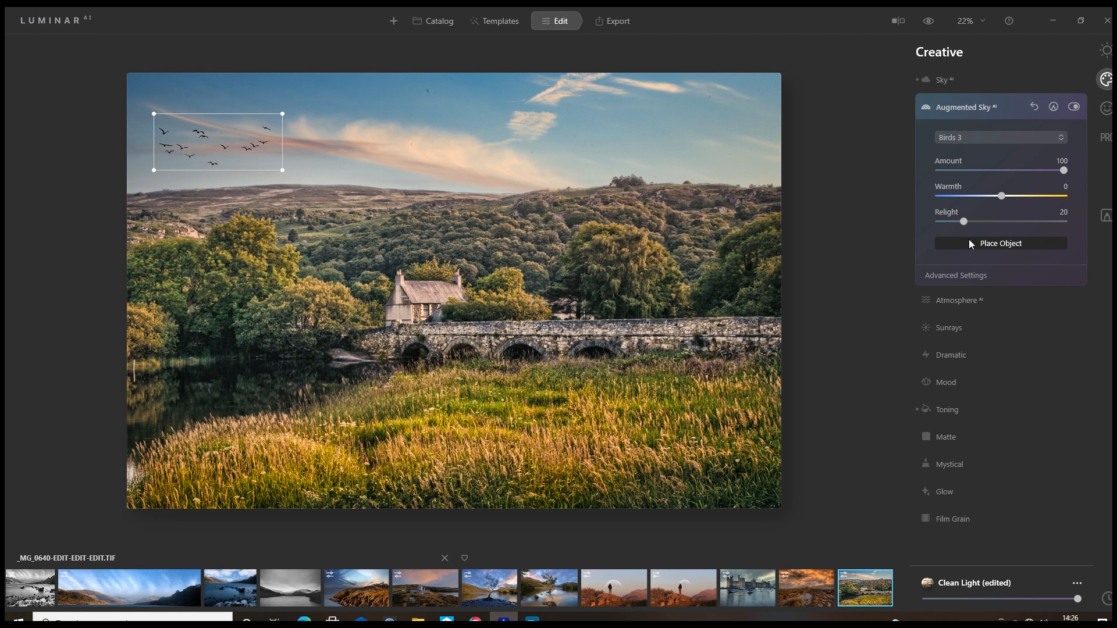
{"action": "left_click", "coordinate": [973, 242]}
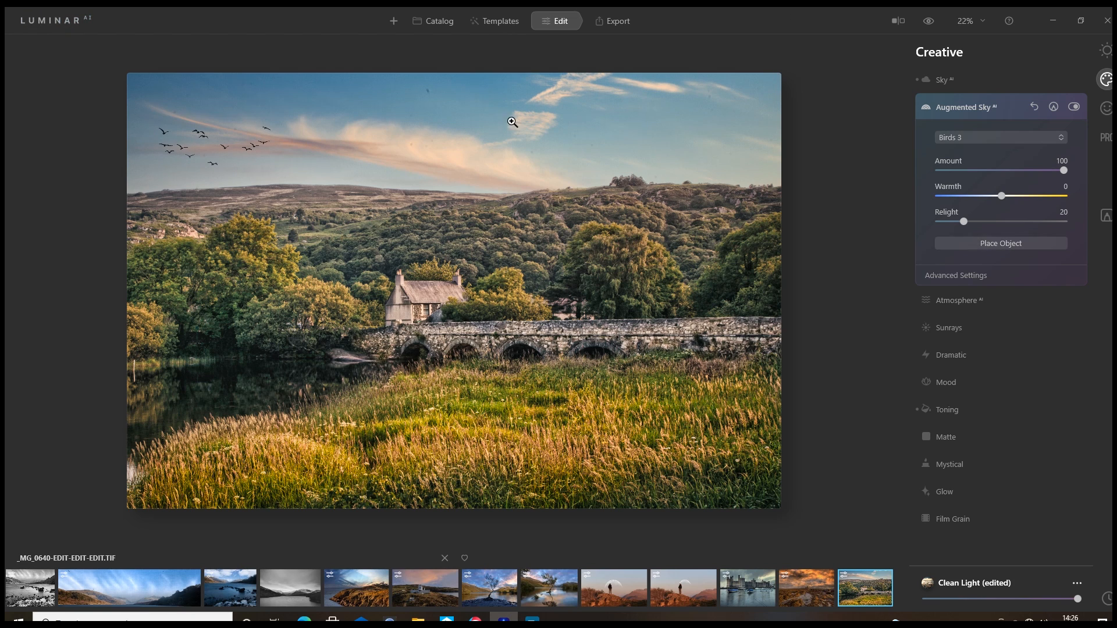
{"action": "left_click", "coordinate": [983, 139]}
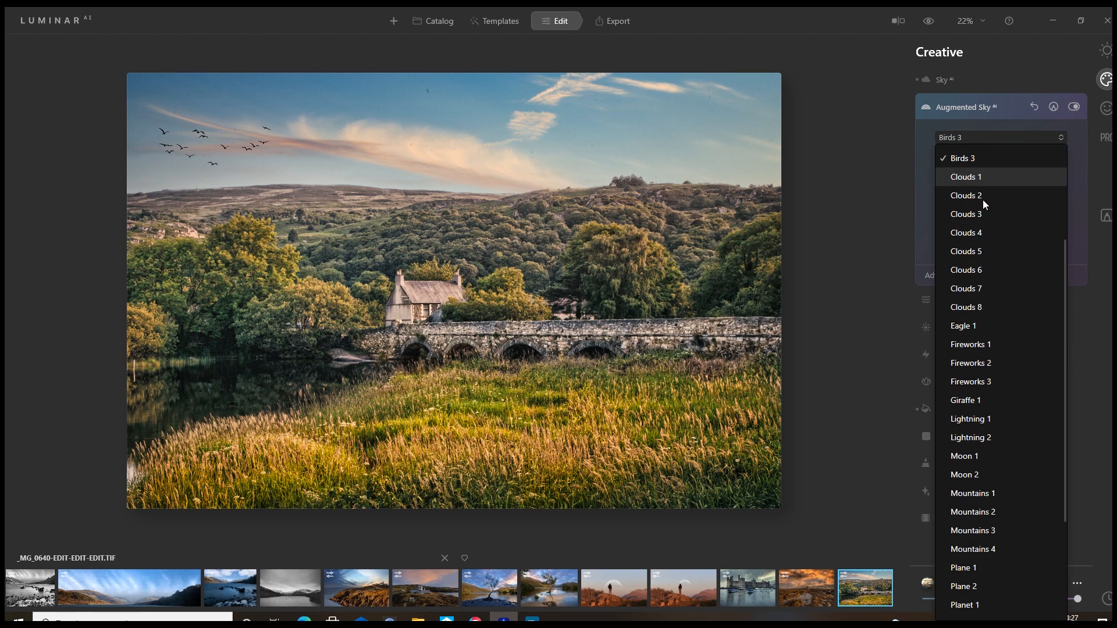
{"action": "scroll", "coordinate": [991, 257], "scroll_direction": "down", "scroll_amount": 2}
{"action": "scroll", "coordinate": [992, 258], "scroll_direction": "down", "scroll_amount": 1}
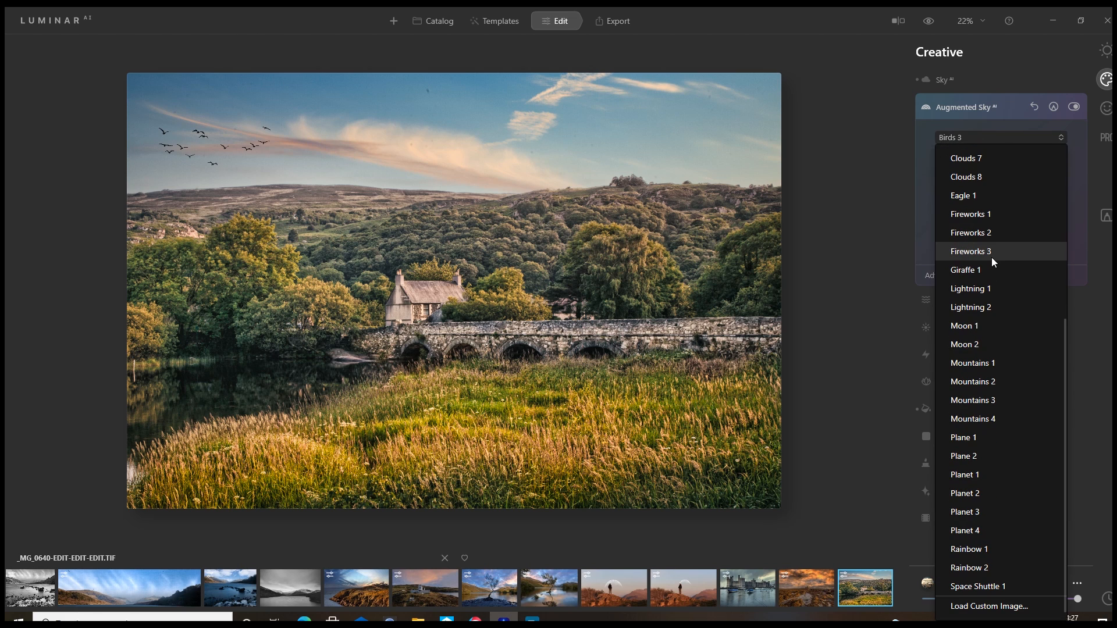
{"action": "scroll", "coordinate": [990, 261], "scroll_direction": "up", "scroll_amount": 5}
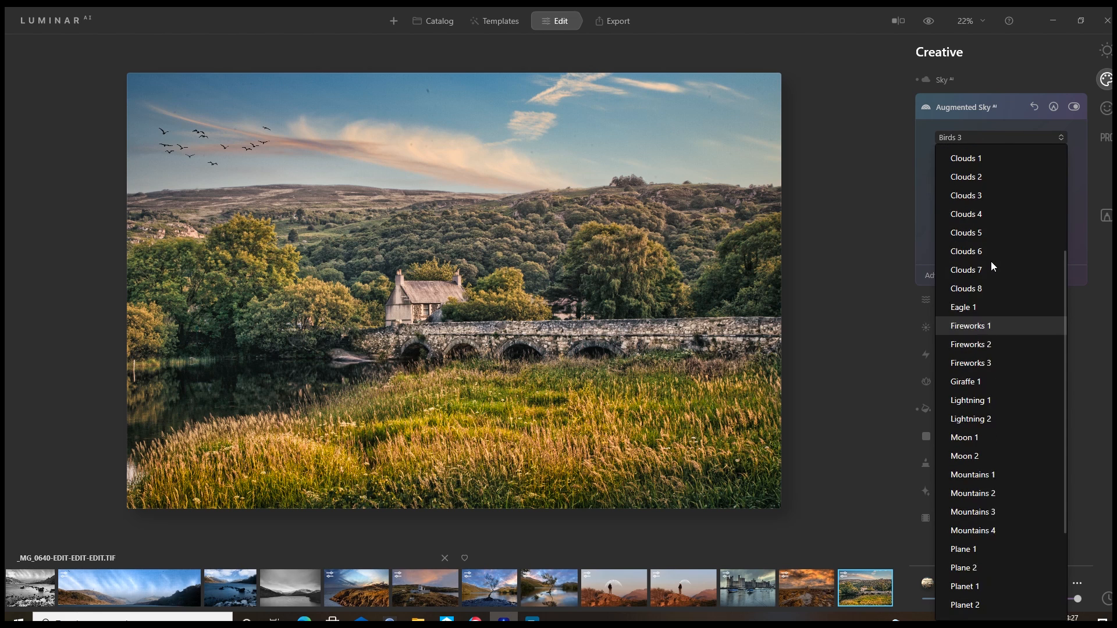
{"action": "left_click", "coordinate": [871, 139]}
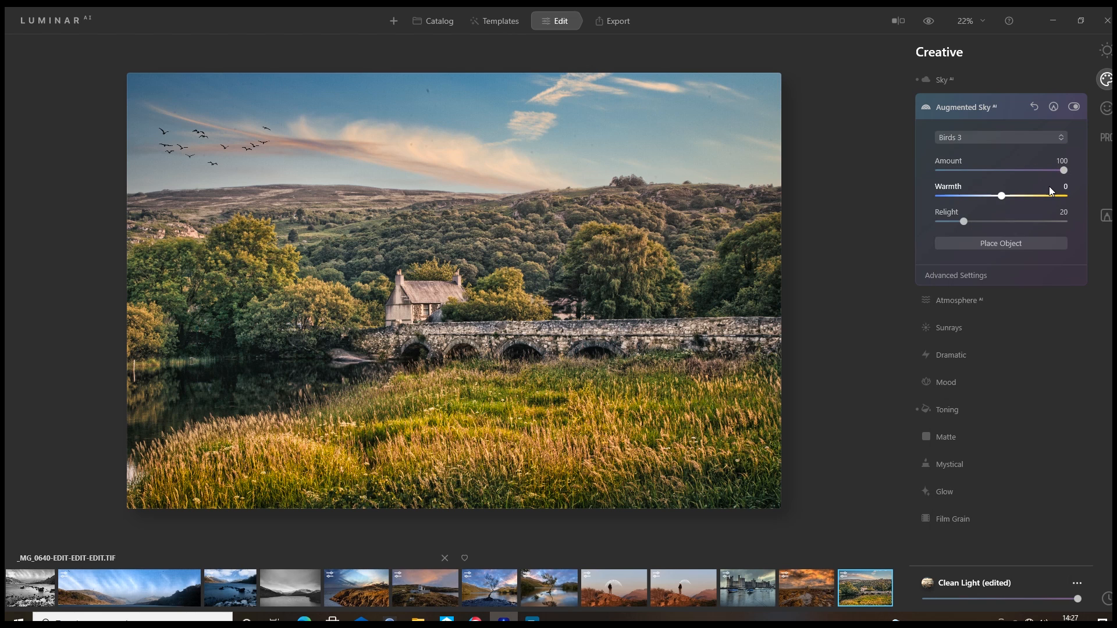
Start exporting the finished image as an actual-size TIFF and browse for its save location.
{"action": "left_click", "coordinate": [41, 21]}
{"action": "mouse_move", "coordinate": [40, 47]}
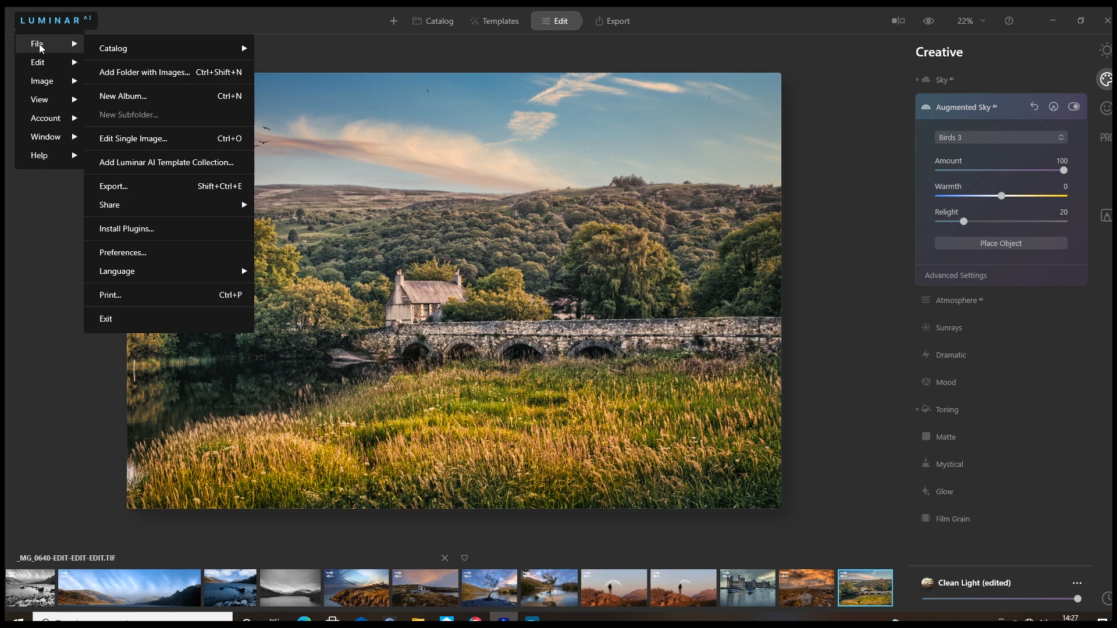
{"action": "left_click", "coordinate": [114, 186]}
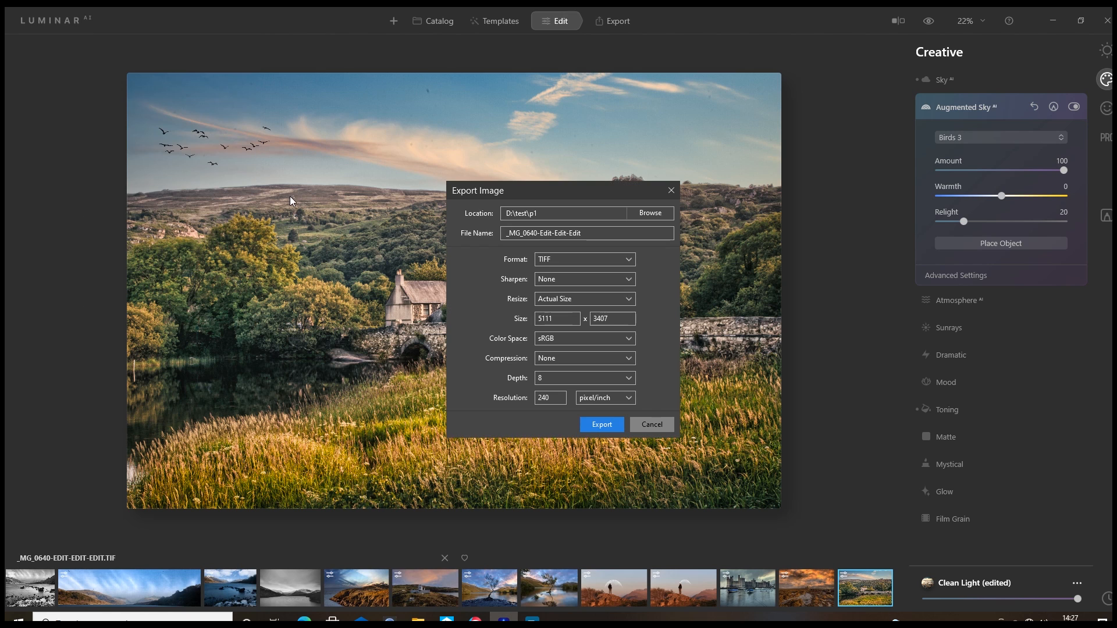
{"action": "left_click", "coordinate": [644, 218]}
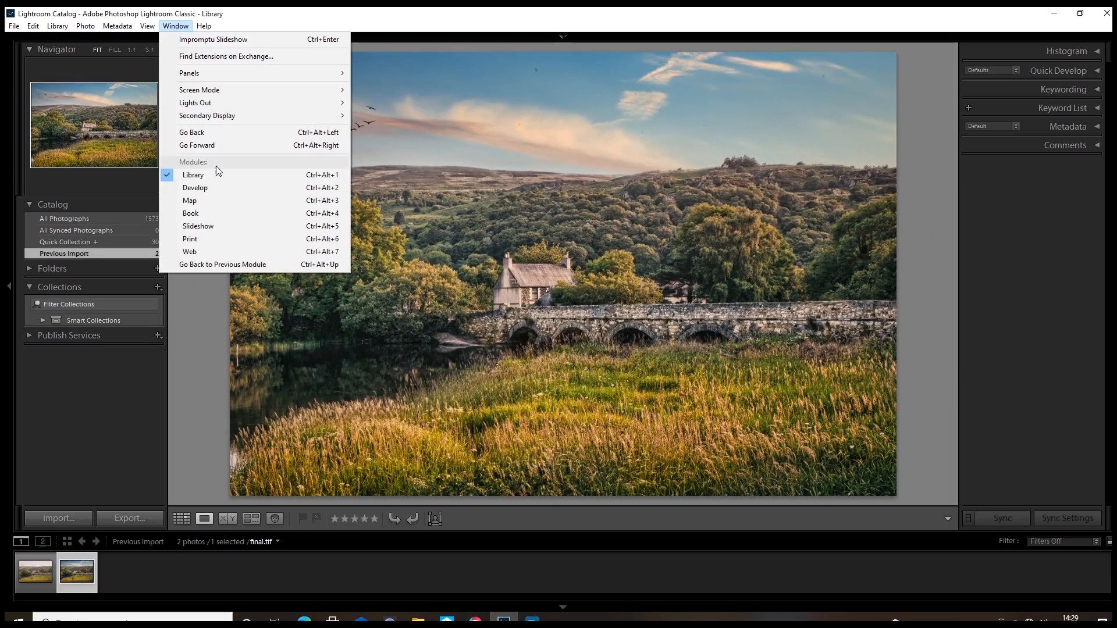
Open final.tif in Lightroom Classic's Develop module and set Shadows to +7 and Contrast to -14.
{"action": "left_click", "coordinate": [219, 188]}
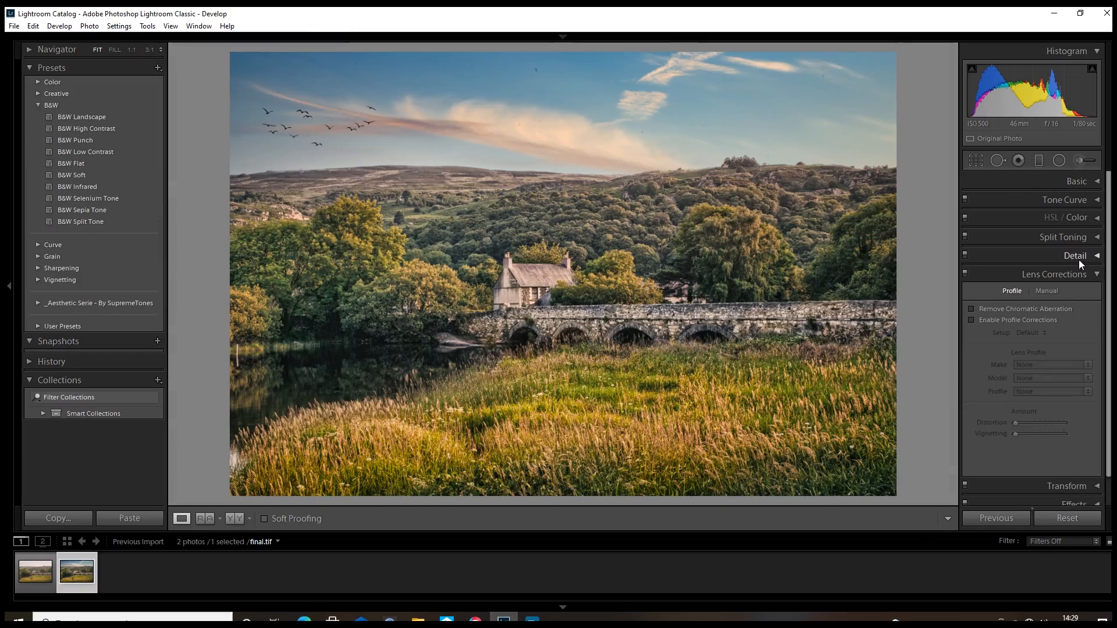
{"action": "left_click", "coordinate": [1081, 182]}
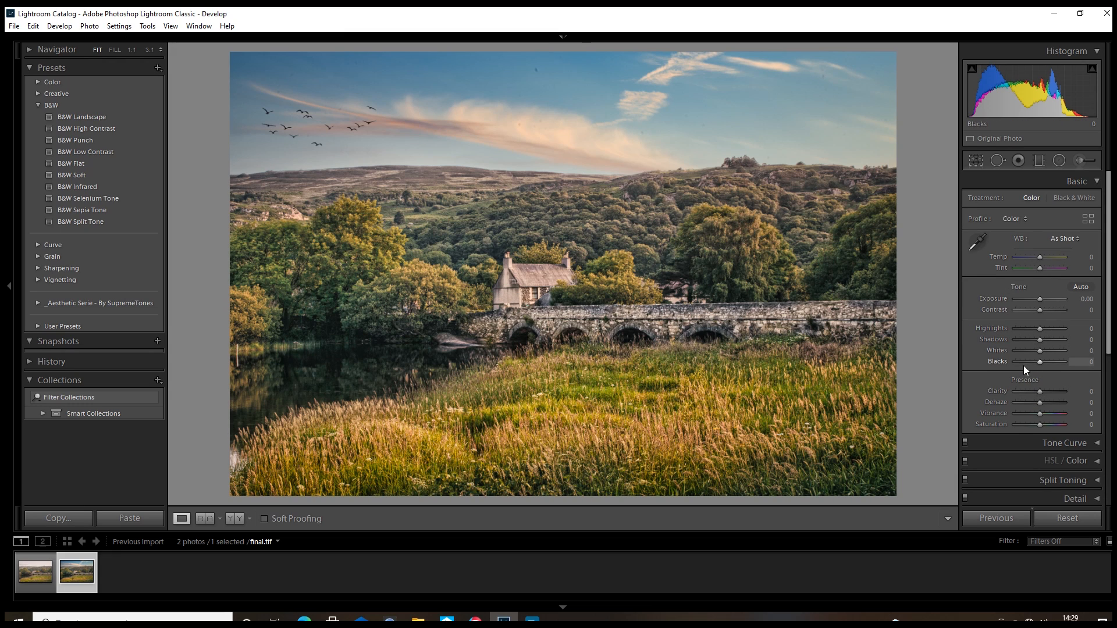
{"action": "left_click_drag", "start_coordinate": [1036, 343], "coordinate": [1042, 339]}
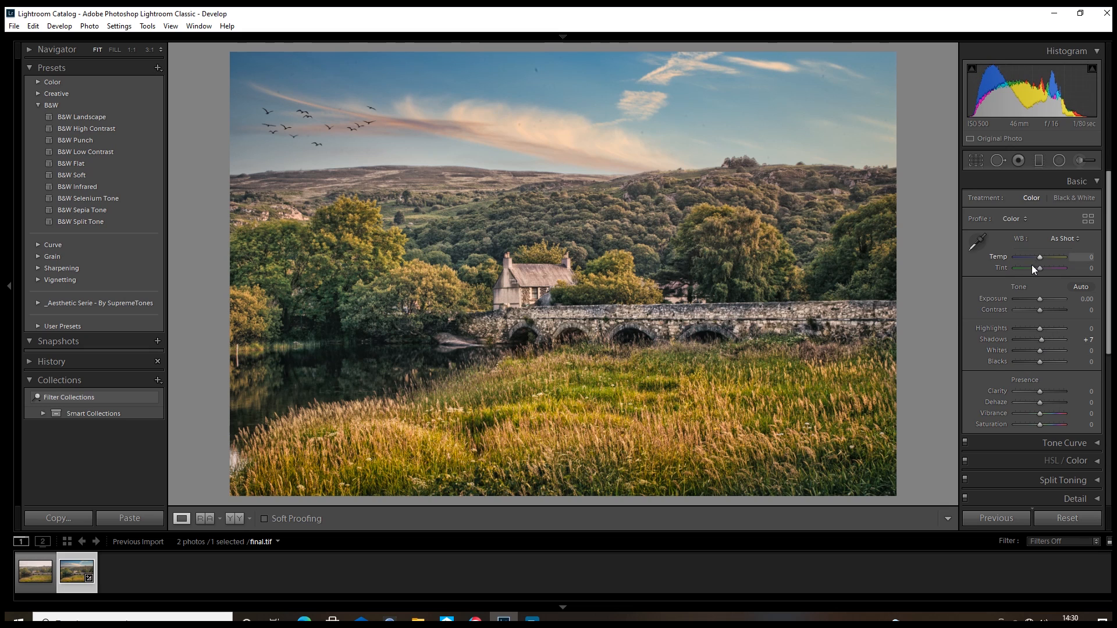
{"action": "left_click_drag", "start_coordinate": [1039, 307], "coordinate": [1036, 313]}
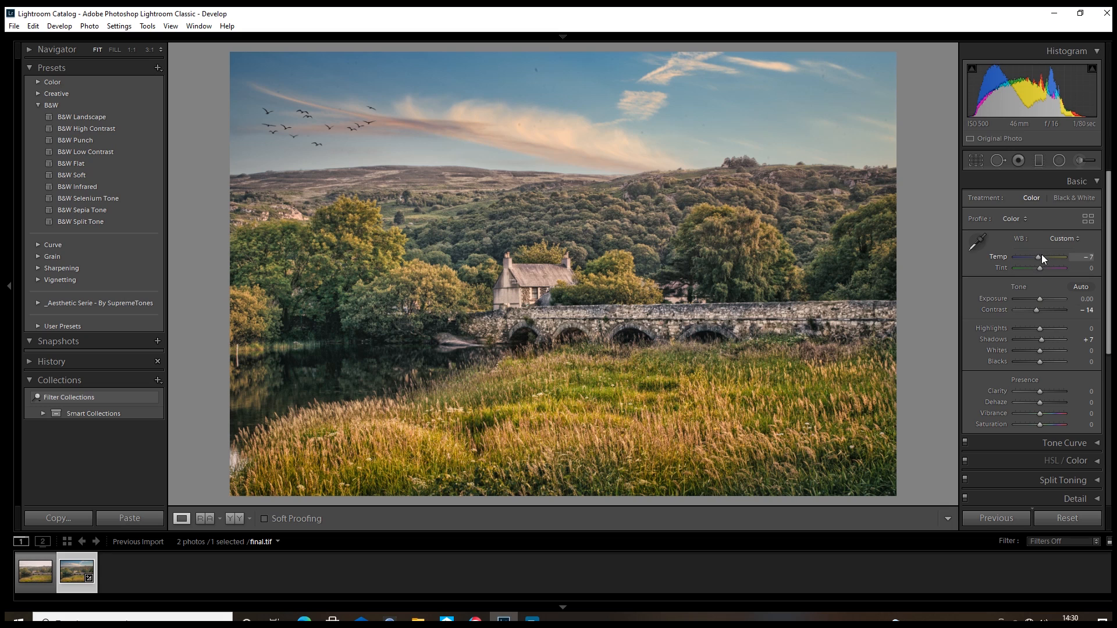
Set the photo's Whites to +52, Blacks to -12, Saturation to -12 and Contrast to -29.
{"action": "scroll", "coordinate": [1041, 258], "scroll_direction": "down", "scroll_amount": 5}
{"action": "scroll", "coordinate": [1042, 258], "scroll_direction": "up", "scroll_amount": 5}
{"action": "left_click", "coordinate": [1041, 350], "text": "alt"}
{"action": "mouse_move", "coordinate": [1041, 353]}
{"action": "left_mouse_down"}
{"action": "mouse_move", "coordinate": [1065, 353]}
{"action": "mouse_move", "coordinate": [1036, 364]}
{"action": "left_mouse_up"}
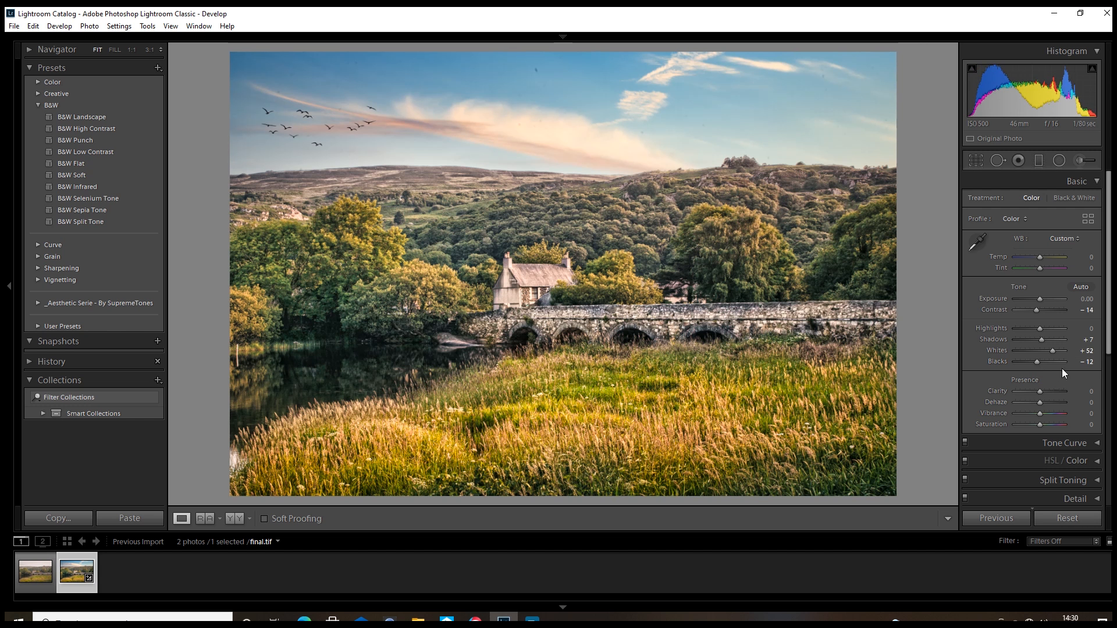
{"action": "left_click_drag", "start_coordinate": [1039, 426], "coordinate": [1038, 424]}
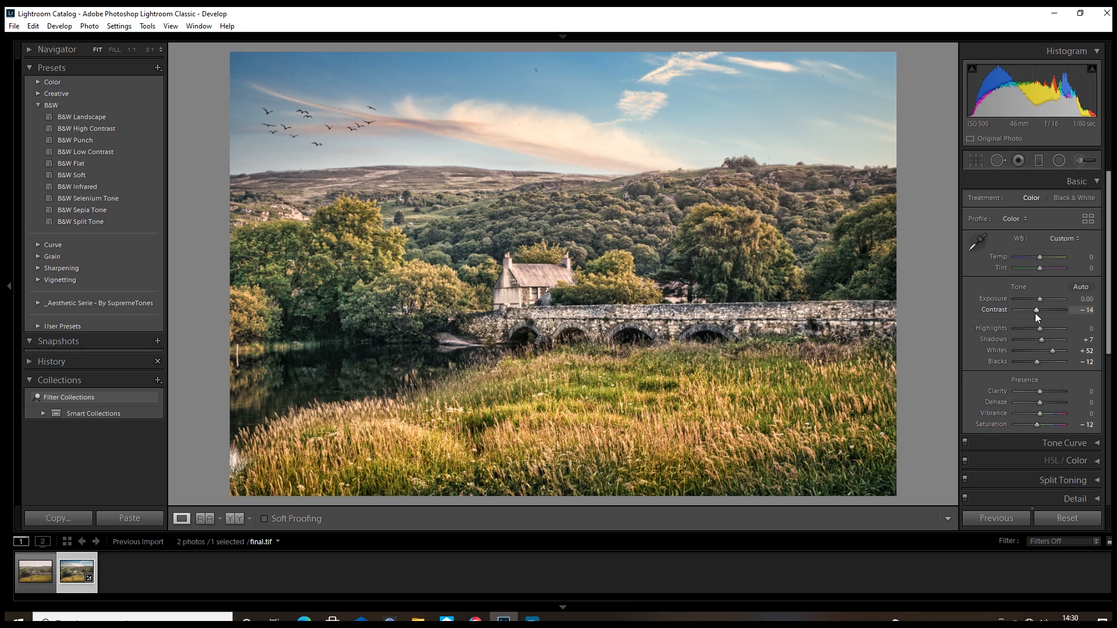
{"action": "left_click_drag", "start_coordinate": [1036, 315], "coordinate": [1033, 309]}
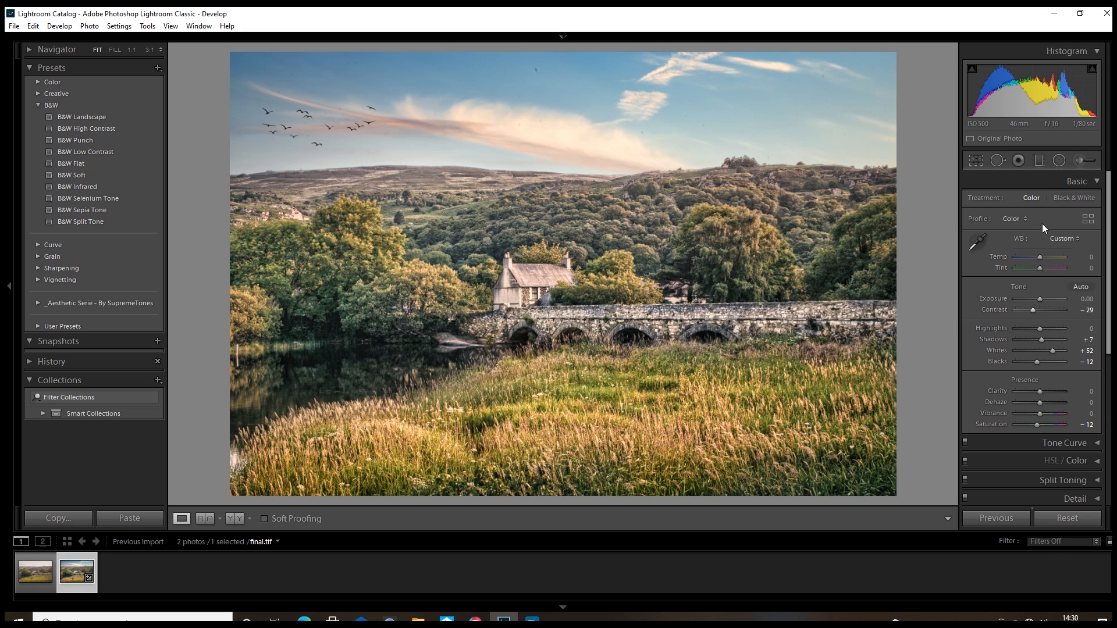
In the HSL/Color adjustments, set the orange Saturation to +22 and the red Saturation to +49.
{"action": "left_click", "coordinate": [1076, 465]}
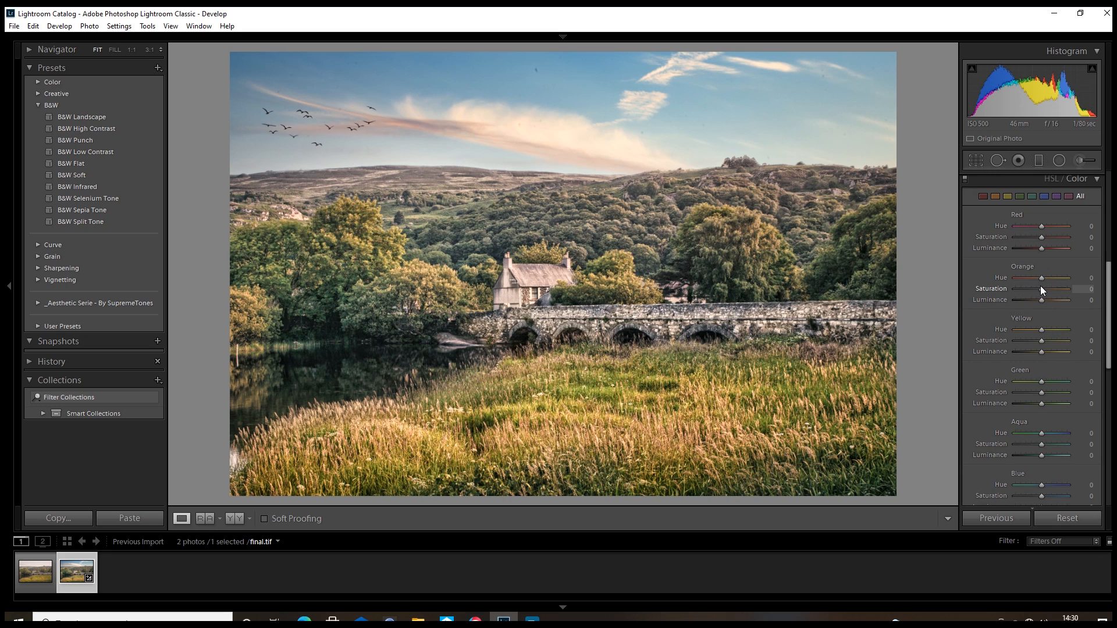
{"action": "mouse_move", "coordinate": [1040, 285]}
{"action": "left_mouse_down"}
{"action": "mouse_move", "coordinate": [1071, 285]}
{"action": "mouse_move", "coordinate": [1046, 294]}
{"action": "left_mouse_up"}
{"action": "left_click_drag", "start_coordinate": [1052, 238], "coordinate": [1055, 238]}
Set the blue Hue to +27 and Saturation to +24, the green Hue to +2 and the yellow Saturation to -13.
{"action": "mouse_move", "coordinate": [1044, 495]}
{"action": "left_mouse_down"}
{"action": "mouse_move", "coordinate": [1055, 499]}
{"action": "mouse_move", "coordinate": [1035, 486]}
{"action": "mouse_move", "coordinate": [1048, 483]}
{"action": "left_mouse_up"}
{"action": "left_click_drag", "start_coordinate": [1109, 296], "coordinate": [1109, 356]}
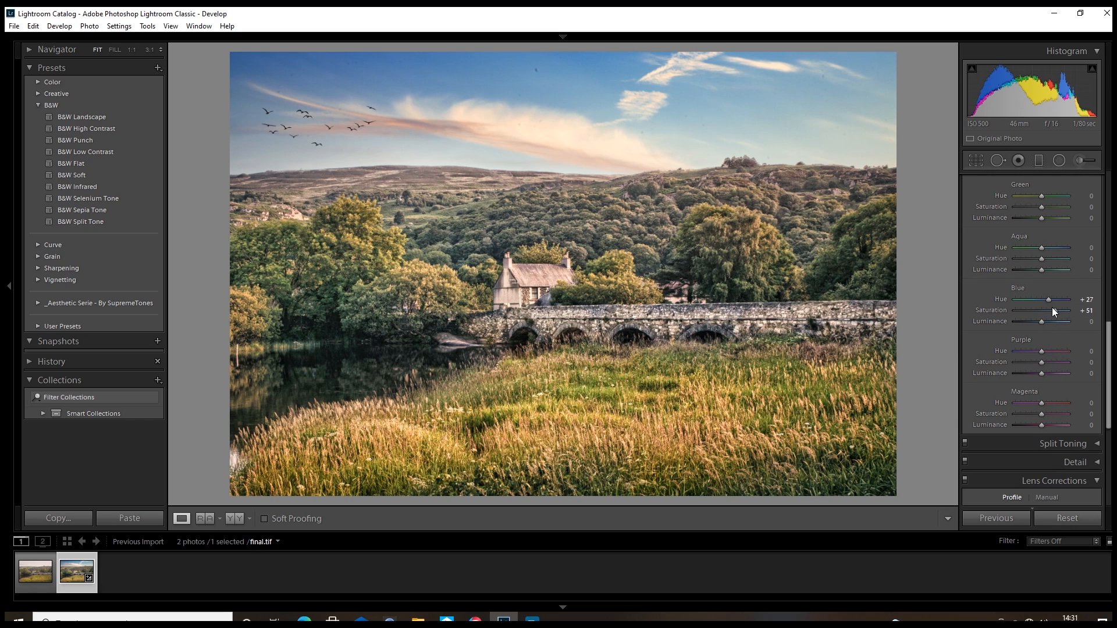
{"action": "left_click_drag", "start_coordinate": [1052, 307], "coordinate": [1045, 309]}
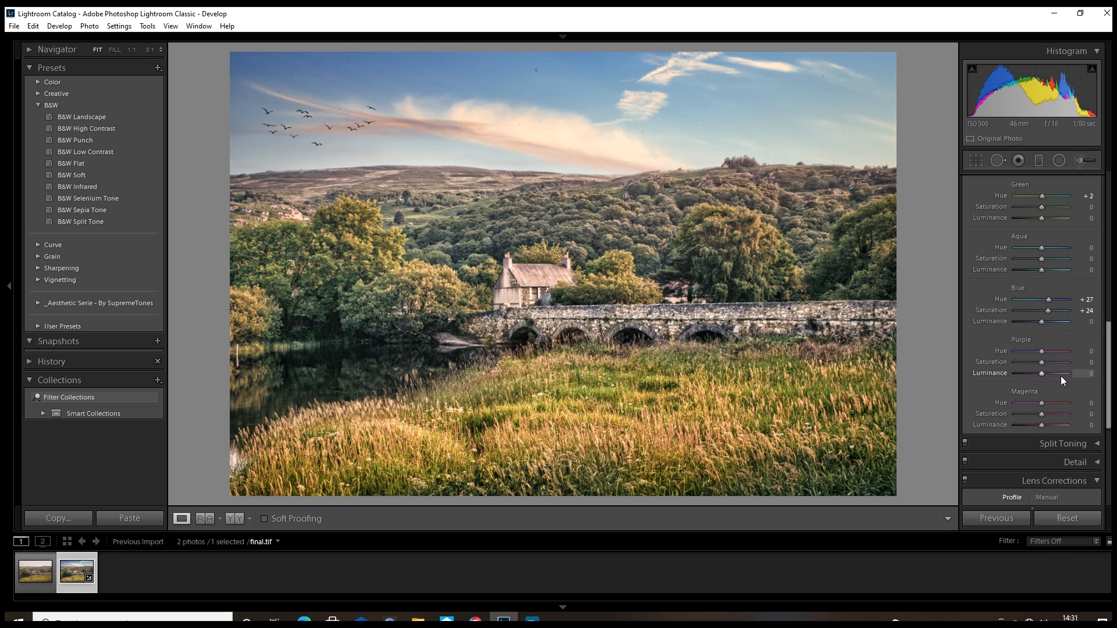
{"action": "scroll", "coordinate": [1061, 361], "scroll_direction": "up", "scroll_amount": 6}
{"action": "scroll", "coordinate": [1054, 407], "scroll_direction": "down", "scroll_amount": 4}
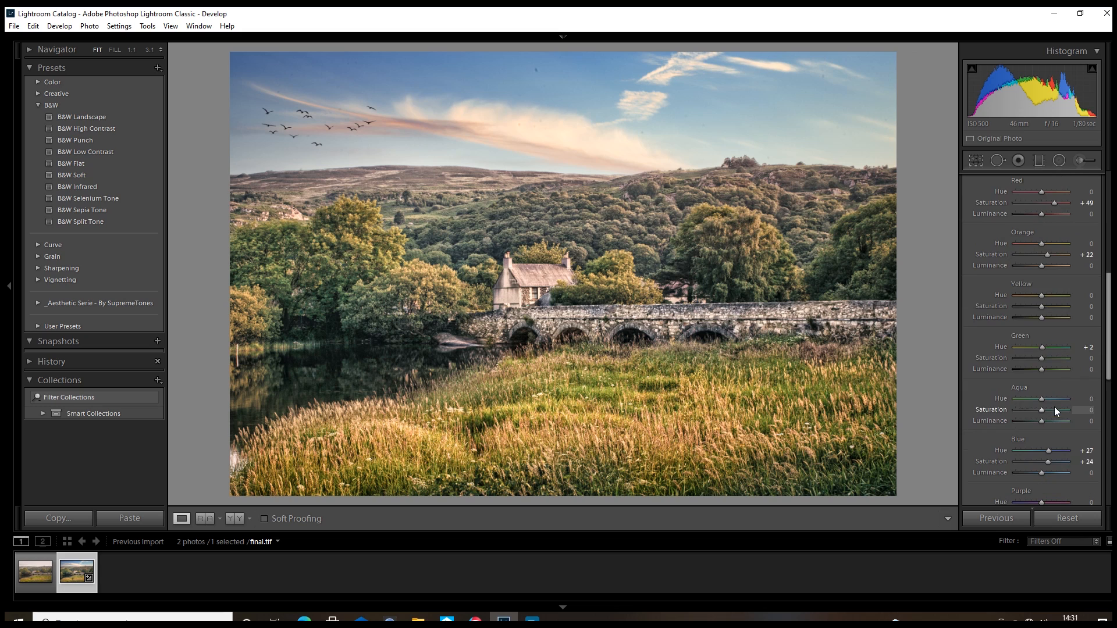
{"action": "mouse_move", "coordinate": [1041, 307]}
{"action": "left_mouse_down"}
{"action": "mouse_move", "coordinate": [1018, 306]}
{"action": "mouse_move", "coordinate": [1039, 302]}
{"action": "left_mouse_up"}
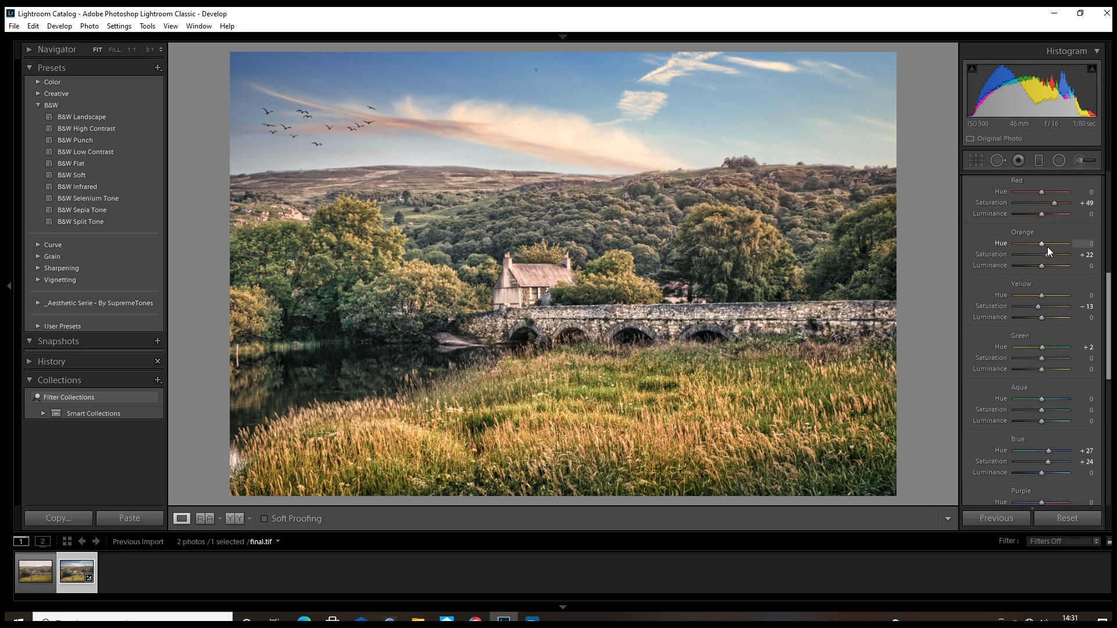
Set the photo's Temp and Tint to -5 and Clarity to +12, and fine-tune the overall Saturation.
{"action": "scroll", "coordinate": [1053, 243], "scroll_direction": "up", "scroll_amount": 5}
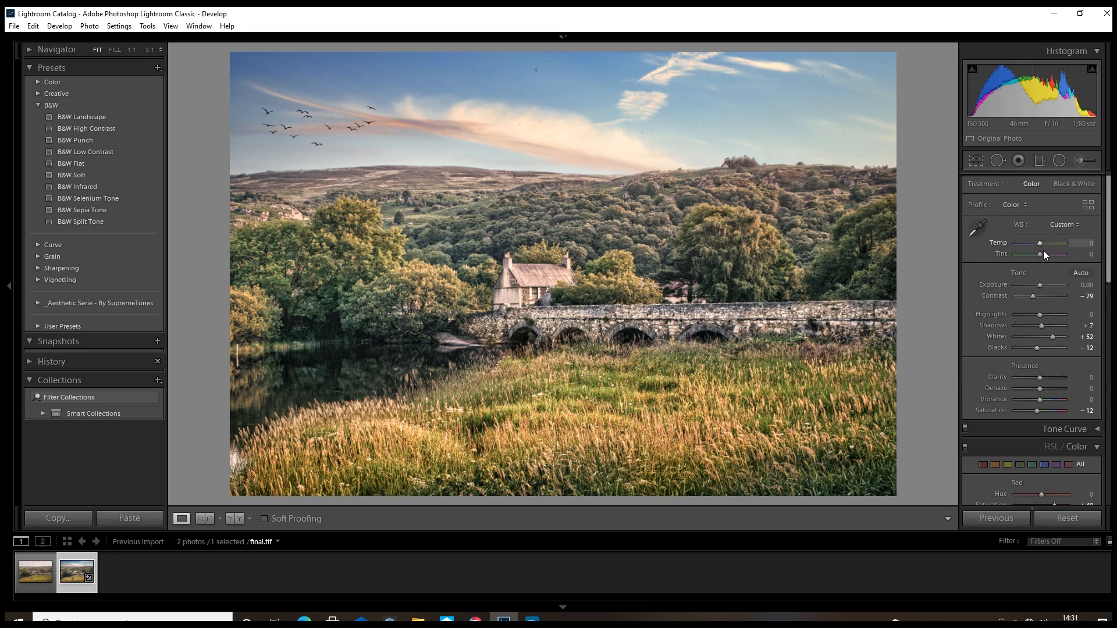
{"action": "mouse_move", "coordinate": [1043, 252]}
{"action": "left_mouse_down"}
{"action": "mouse_move", "coordinate": [1032, 253]}
{"action": "mouse_move", "coordinate": [1047, 252]}
{"action": "mouse_move", "coordinate": [1039, 242]}
{"action": "left_mouse_up"}
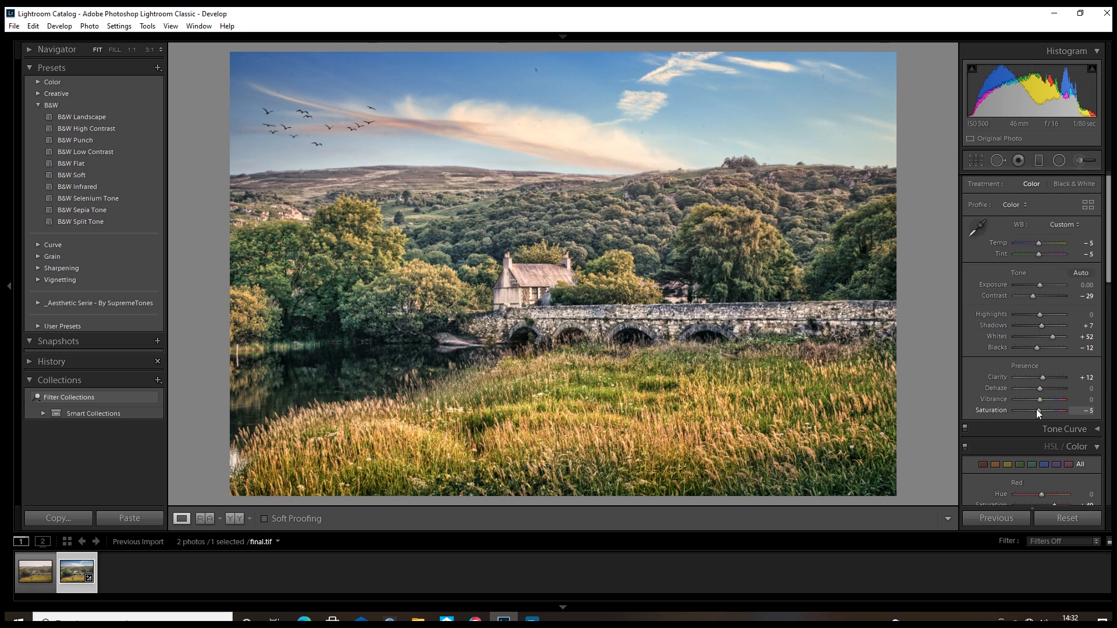
{"action": "left_click_drag", "start_coordinate": [1038, 410], "coordinate": [1036, 410]}
Add a wide radial filter, then position and heighten its ellipse to cover the cottage and stone bridge.
{"action": "left_click", "coordinate": [1059, 160]}
{"action": "left_click_drag", "start_coordinate": [503, 270], "coordinate": [769, 315]}
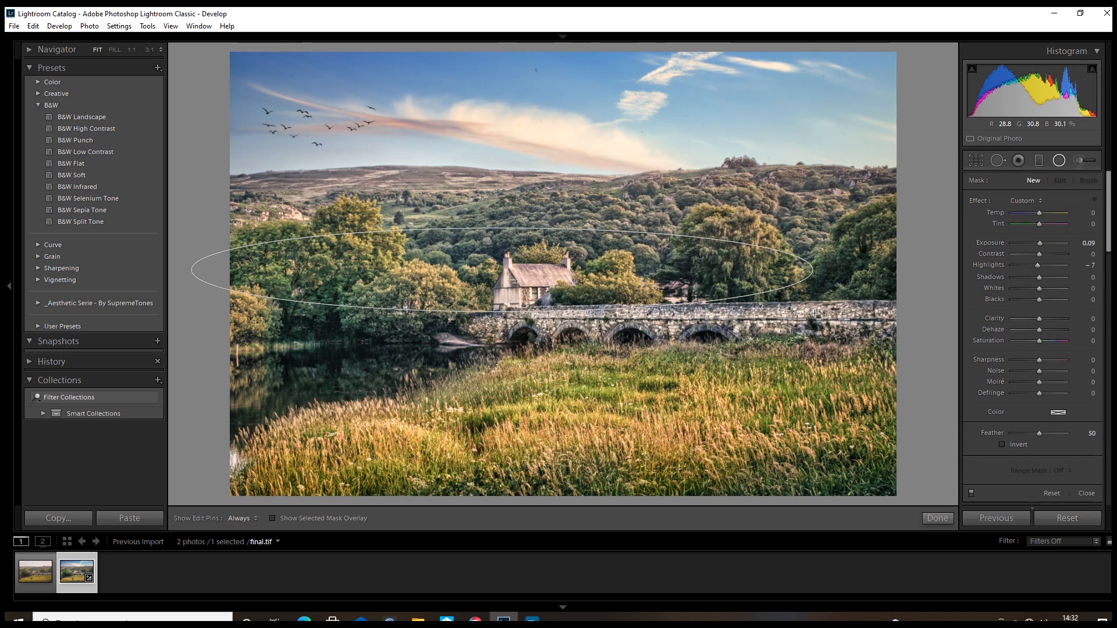
{"action": "left_click_drag", "start_coordinate": [585, 281], "coordinate": [724, 307]}
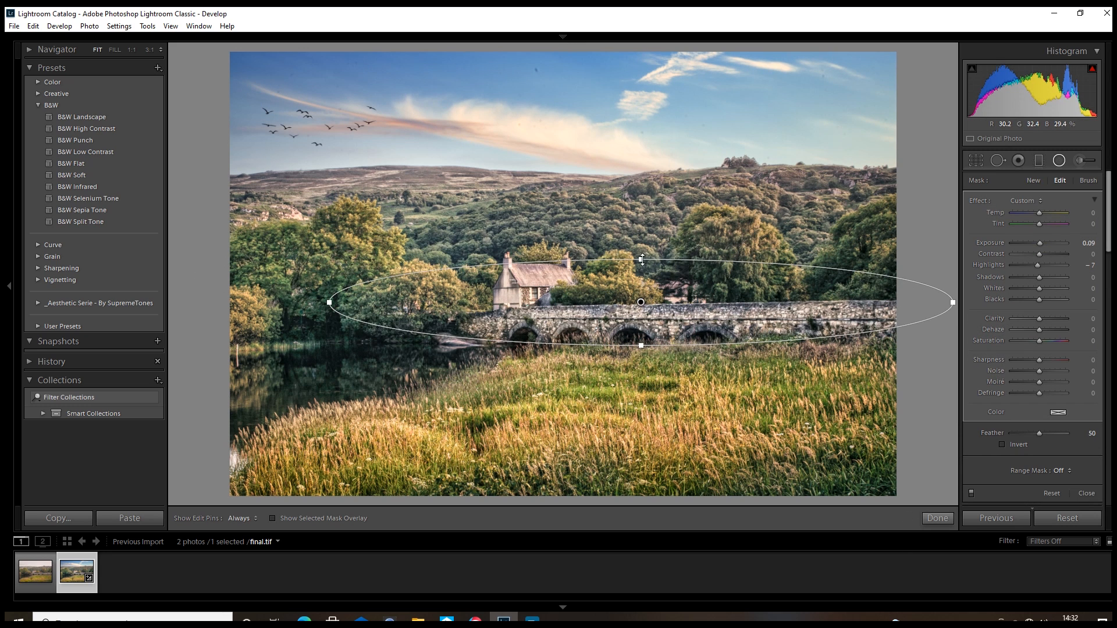
{"action": "left_click_drag", "start_coordinate": [641, 259], "coordinate": [640, 242]}
{"action": "left_click_drag", "start_coordinate": [639, 282], "coordinate": [659, 277]}
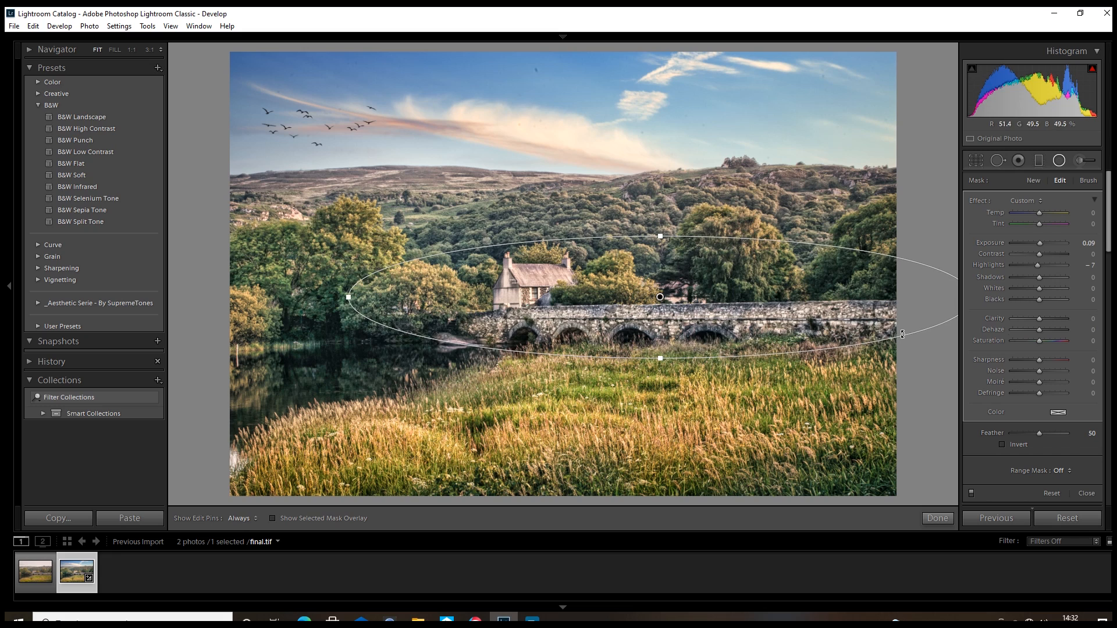
Turn on Invert for the radial filter and set its Exposure to 0.61, Dehaze to 15 and Temp to 17.
{"action": "left_click", "coordinate": [1002, 445]}
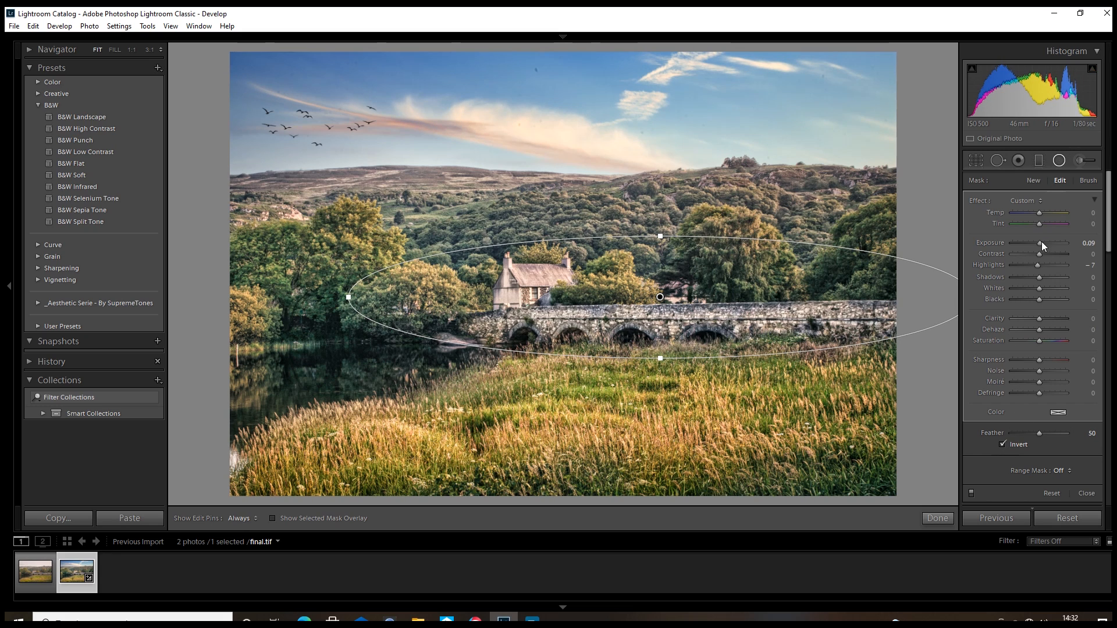
{"action": "left_click_drag", "start_coordinate": [1042, 243], "coordinate": [1044, 243]}
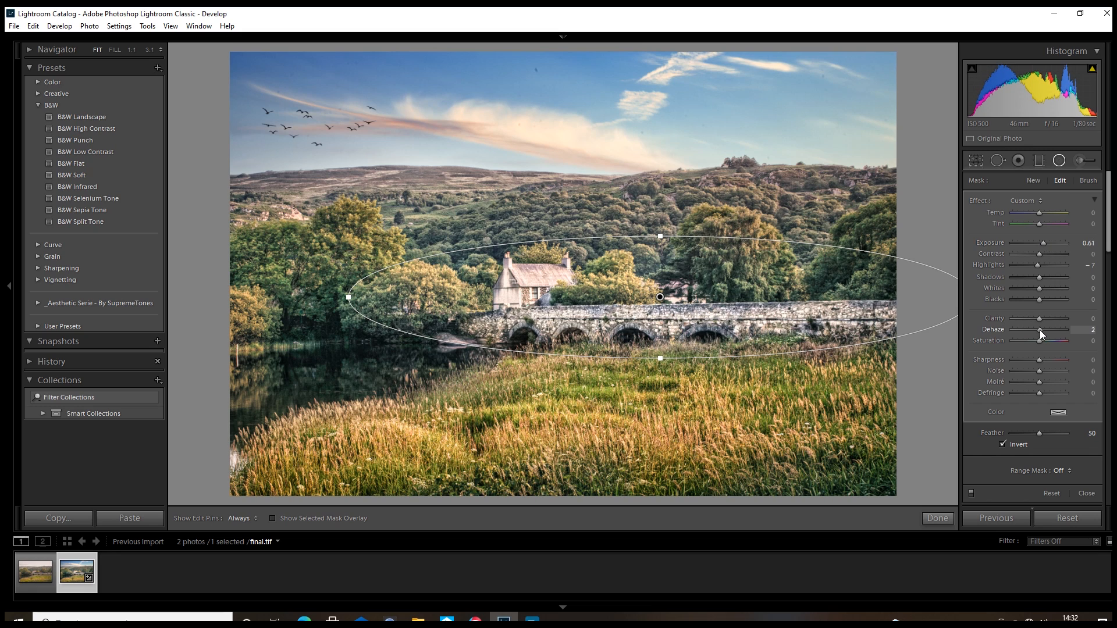
{"action": "left_click_drag", "start_coordinate": [1040, 330], "coordinate": [1042, 330]}
{"action": "left_click_drag", "start_coordinate": [1040, 213], "coordinate": [1043, 215]}
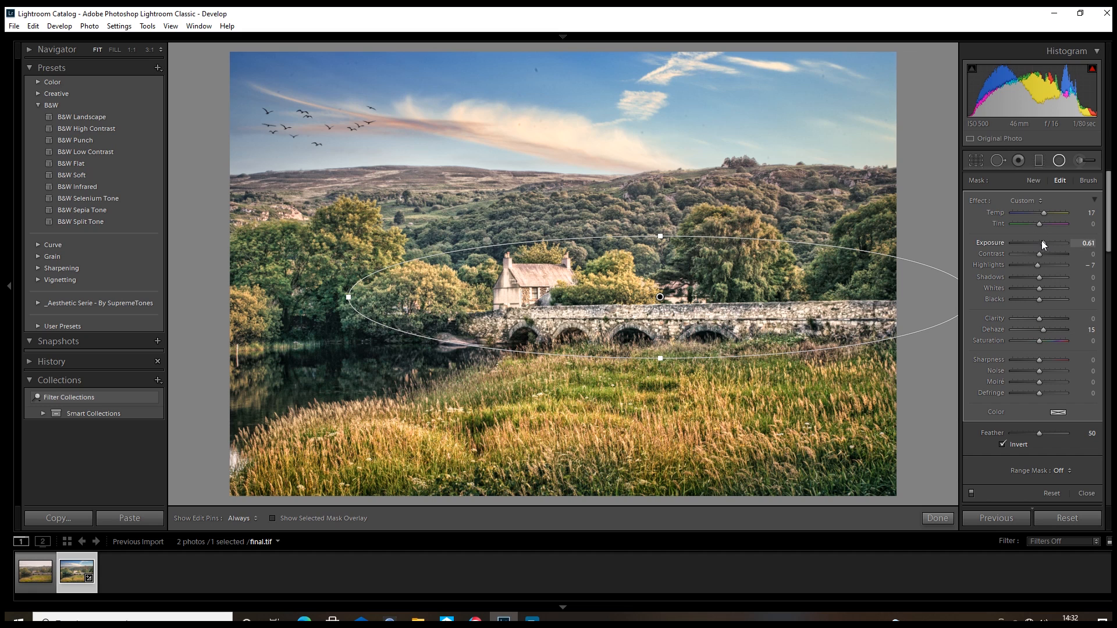
Set the radial filter's Exposure to 0.00 and nudge its ellipse over the cottage and bridge.
{"action": "left_click_drag", "start_coordinate": [1042, 241], "coordinate": [1041, 241]}
{"action": "mouse_move", "coordinate": [666, 268]}
{"action": "left_mouse_down"}
{"action": "mouse_move", "coordinate": [681, 294]}
{"action": "mouse_move", "coordinate": [674, 274]}
{"action": "left_mouse_up"}
{"action": "left_click_drag", "start_coordinate": [1040, 243], "coordinate": [1040, 241]}
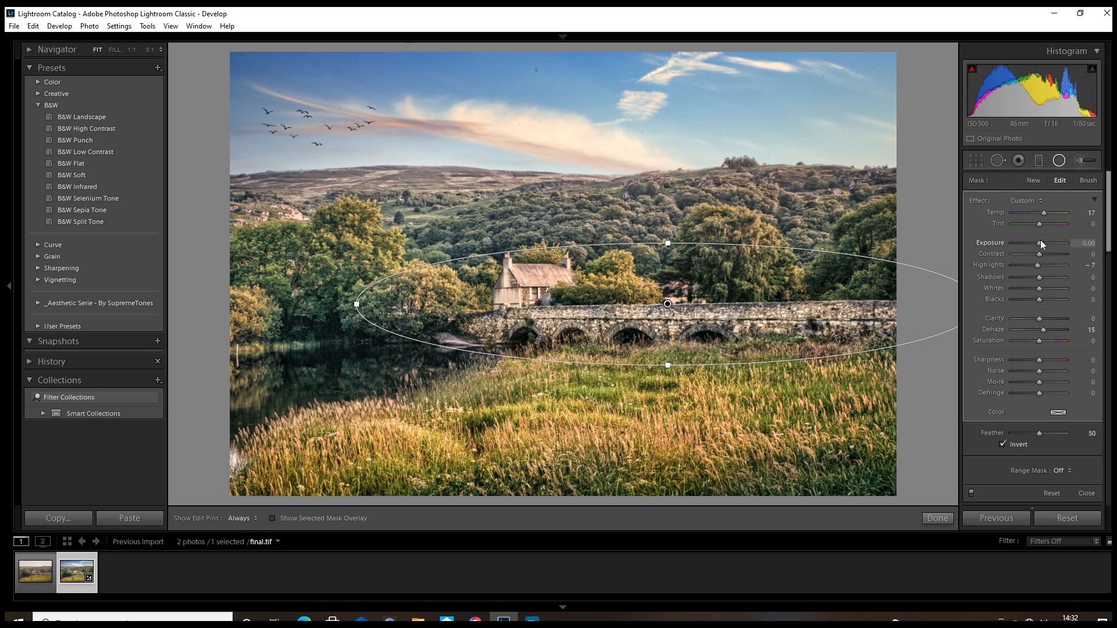
{"action": "left_click_drag", "start_coordinate": [710, 282], "coordinate": [703, 289]}
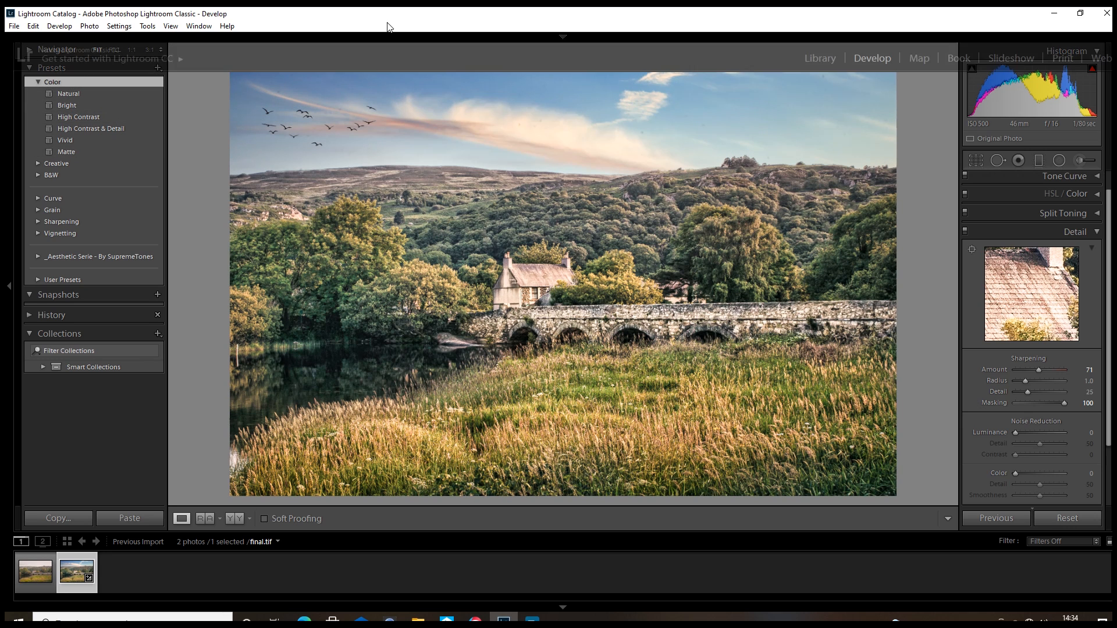
Browse the Color and Creative preset groups and preview their looks on the bridge photo.
{"action": "left_click", "coordinate": [29, 74]}
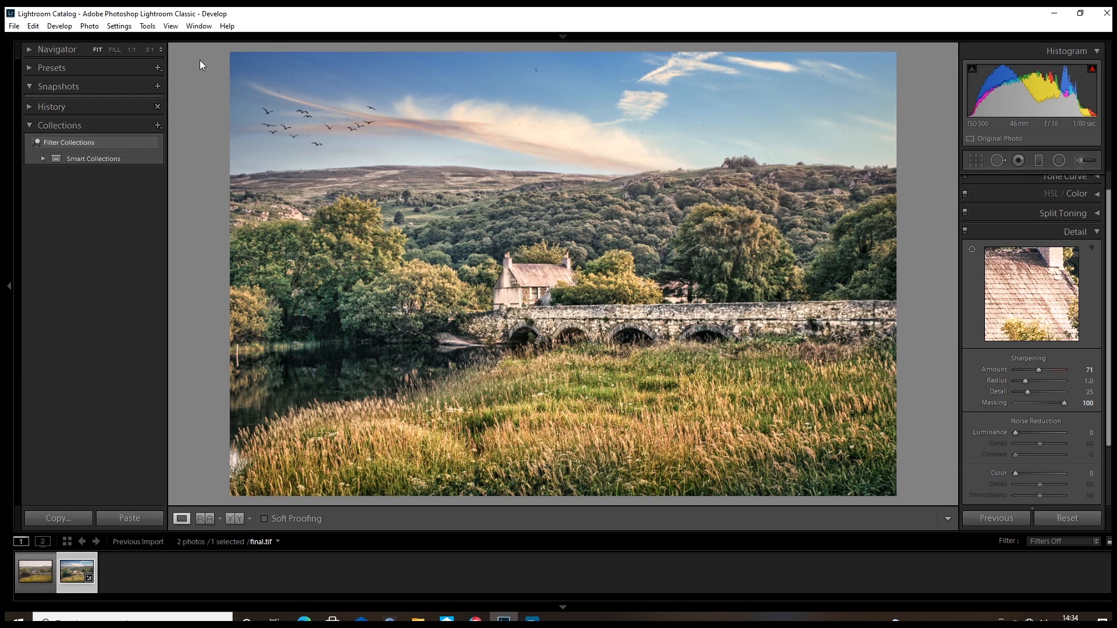
{"action": "left_click", "coordinate": [198, 26]}
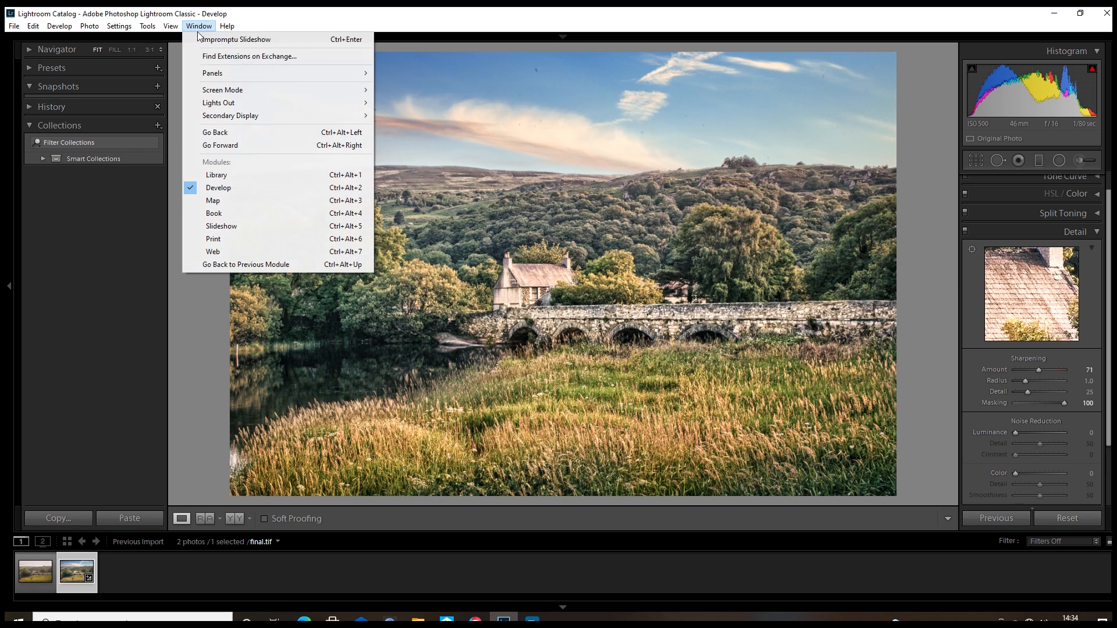
{"action": "left_click", "coordinate": [226, 187]}
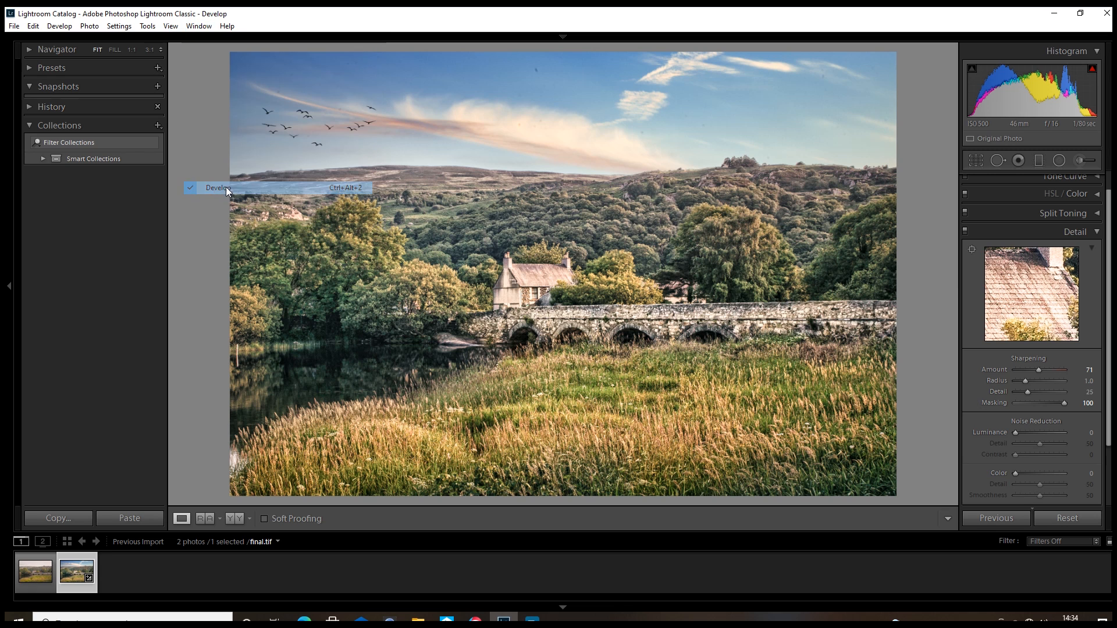
{"action": "left_click", "coordinate": [26, 68]}
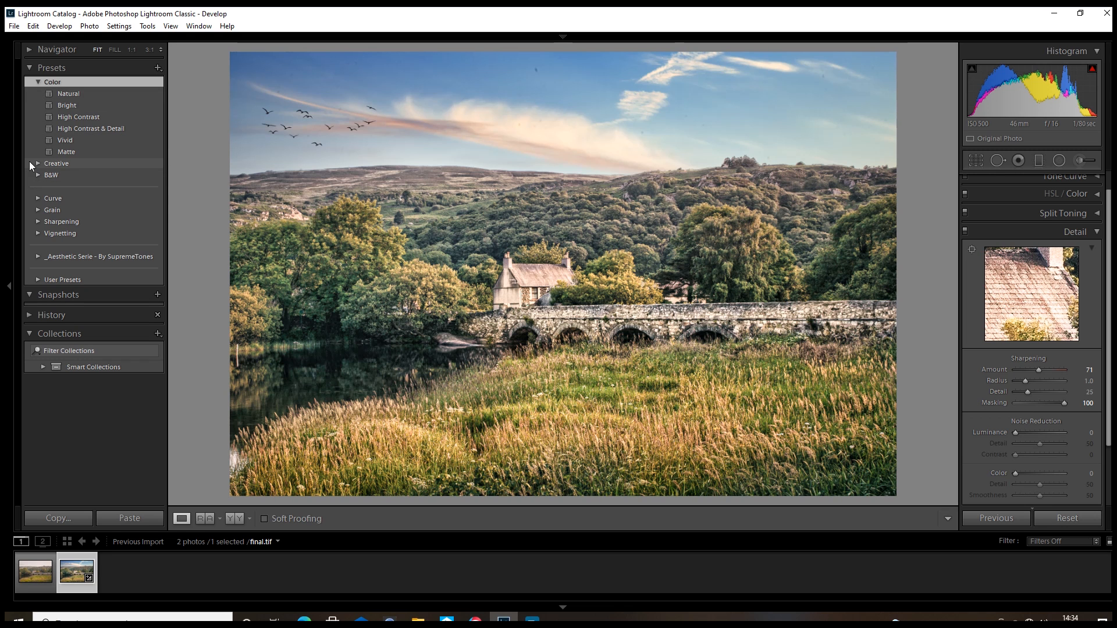
{"action": "left_click", "coordinate": [33, 162]}
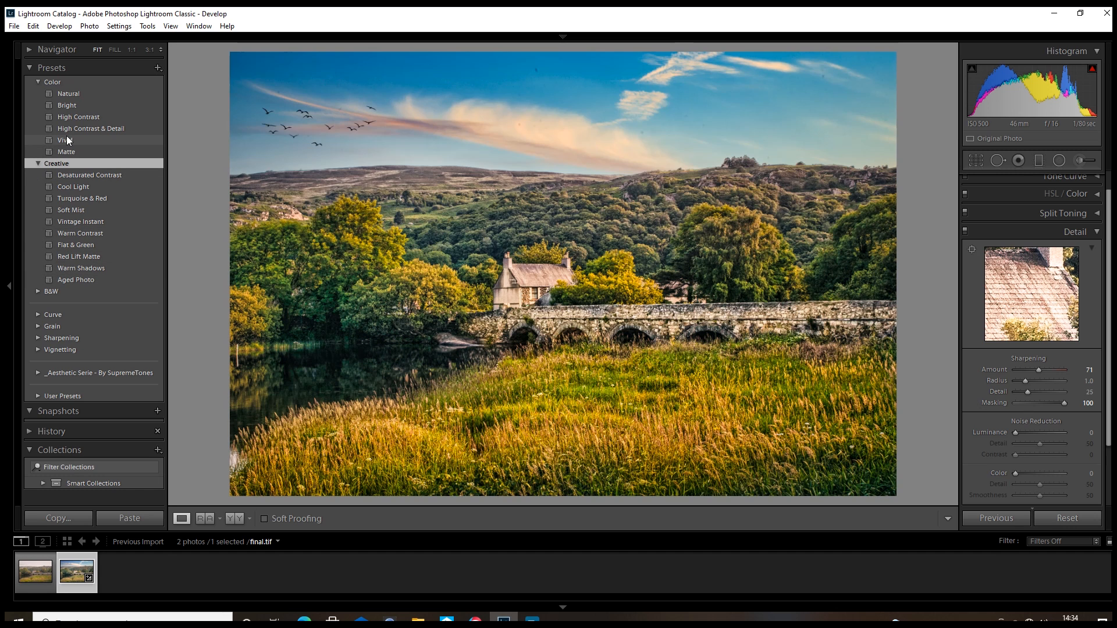
{"action": "left_click", "coordinate": [38, 162]}
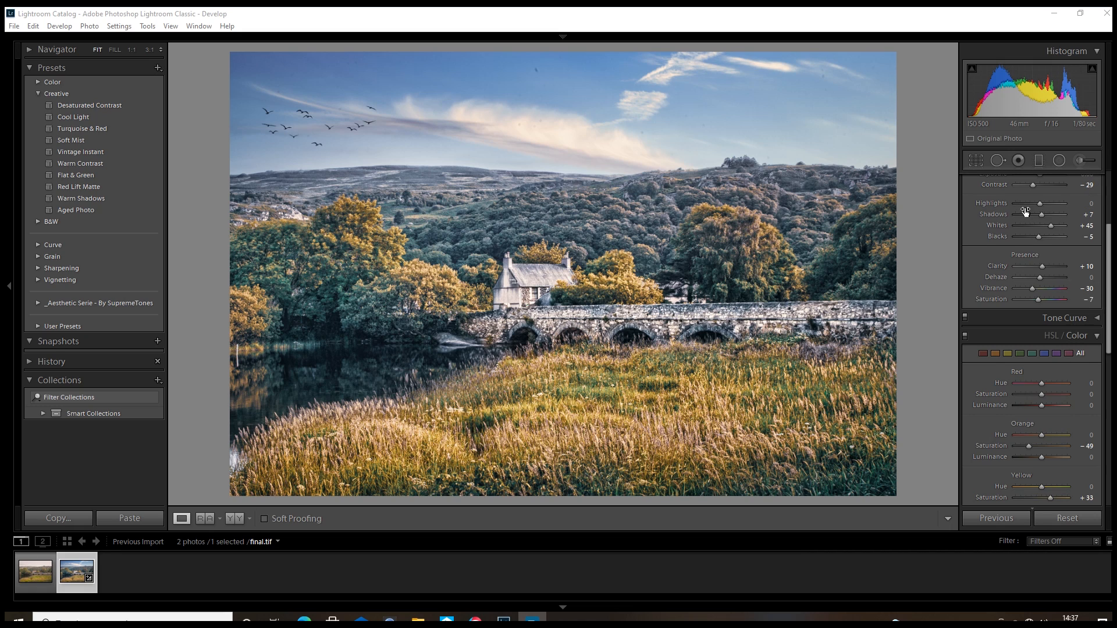
Set the photo's Temp to +5, shift its Tint to +19 and fine-tune the Tint slightly.
{"action": "scroll", "coordinate": [1068, 194], "scroll_direction": "up", "scroll_amount": 3}
{"action": "left_click", "coordinate": [1098, 180]}
{"action": "scroll", "coordinate": [1081, 233], "scroll_direction": "down", "scroll_amount": 3}
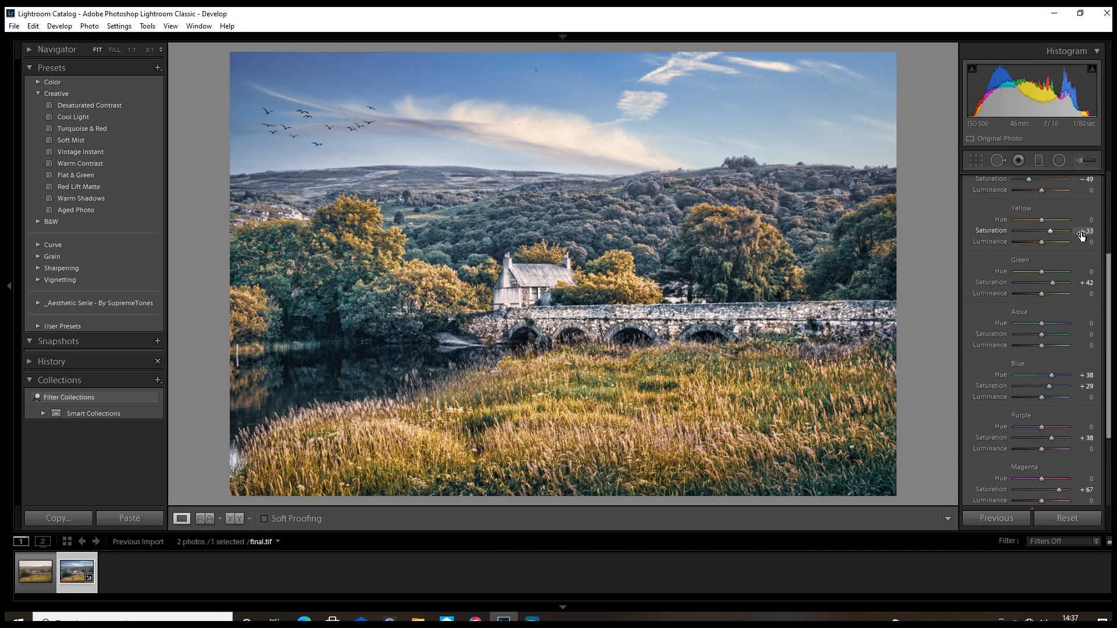
{"action": "scroll", "coordinate": [1038, 239], "scroll_direction": "up", "scroll_amount": 3}
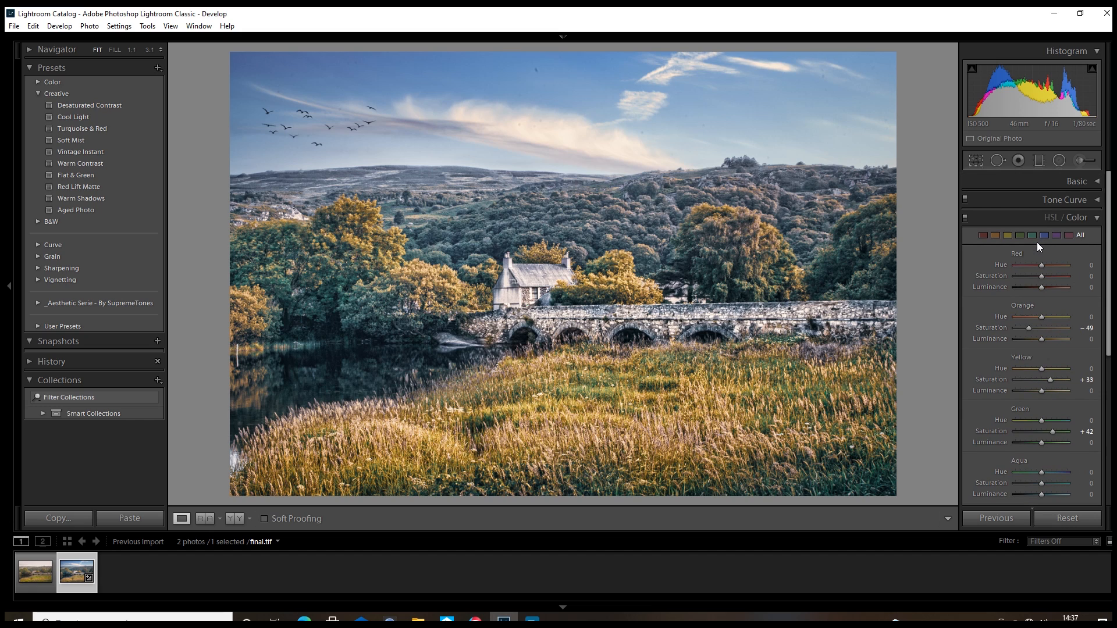
{"action": "left_click", "coordinate": [1098, 181]}
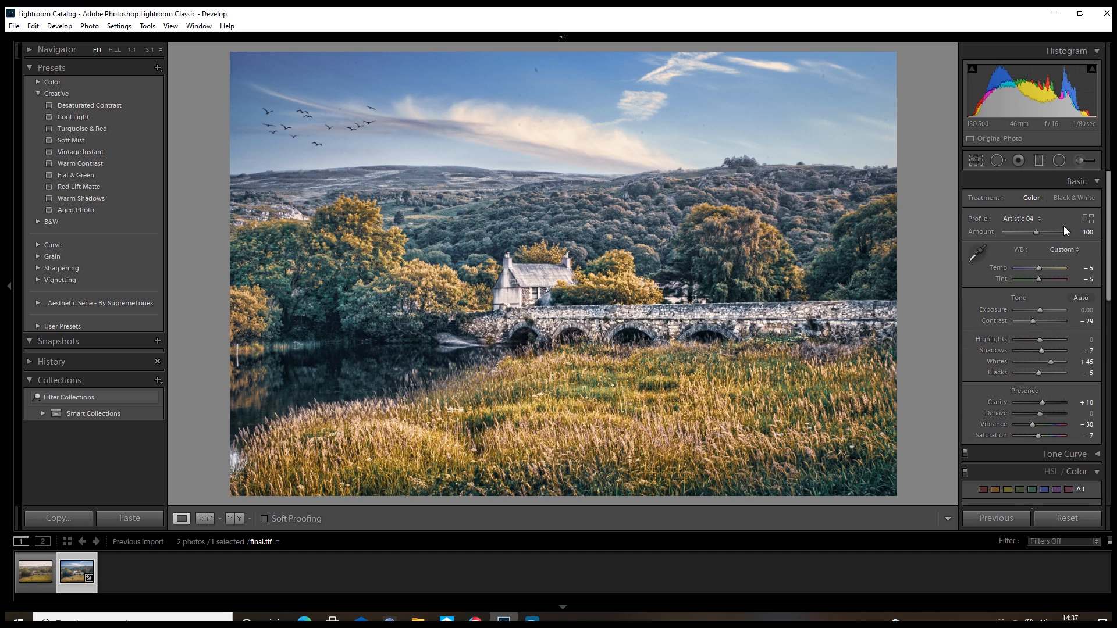
{"action": "double_click", "coordinate": [1040, 268]}
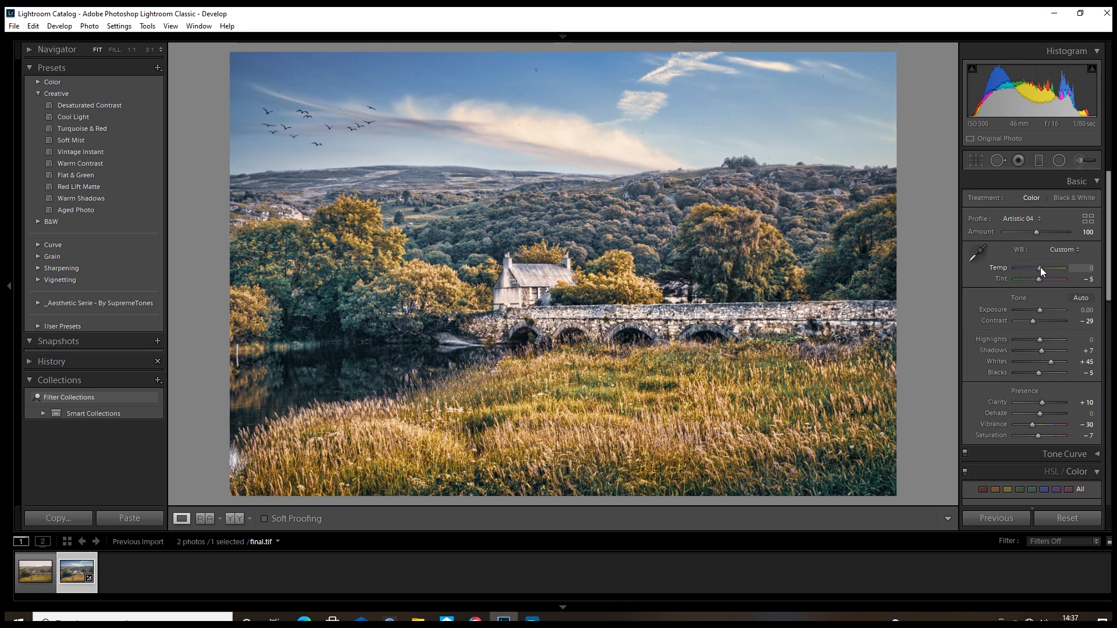
{"action": "left_click_drag", "start_coordinate": [1040, 267], "coordinate": [1042, 267]}
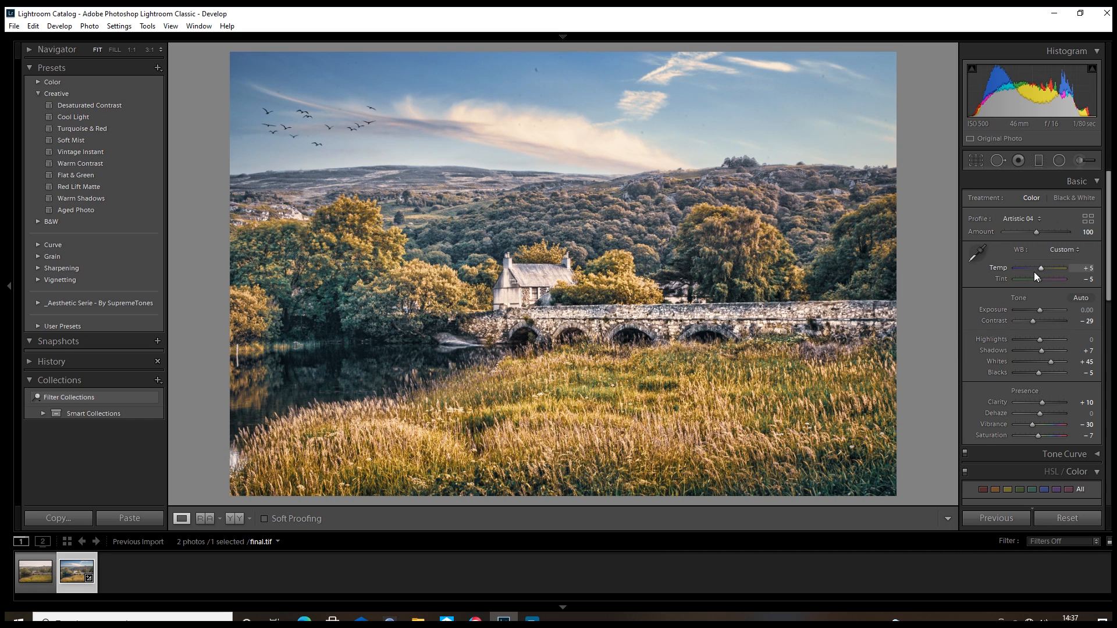
{"action": "left_click_drag", "start_coordinate": [1035, 280], "coordinate": [1042, 280]}
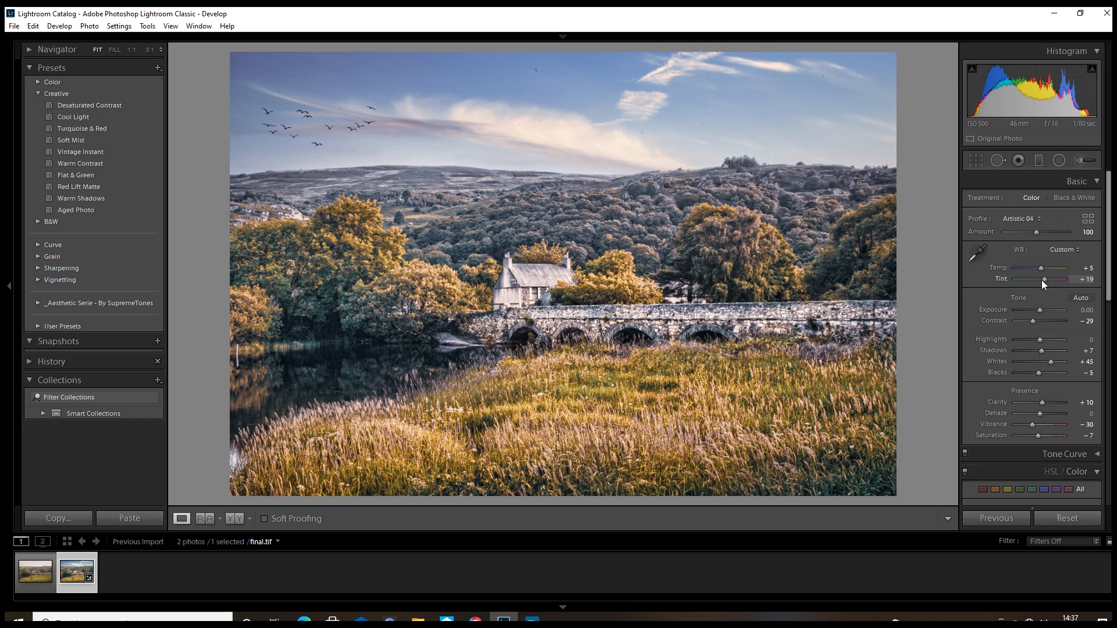
{"action": "left_click_drag", "start_coordinate": [1041, 281], "coordinate": [1043, 280]}
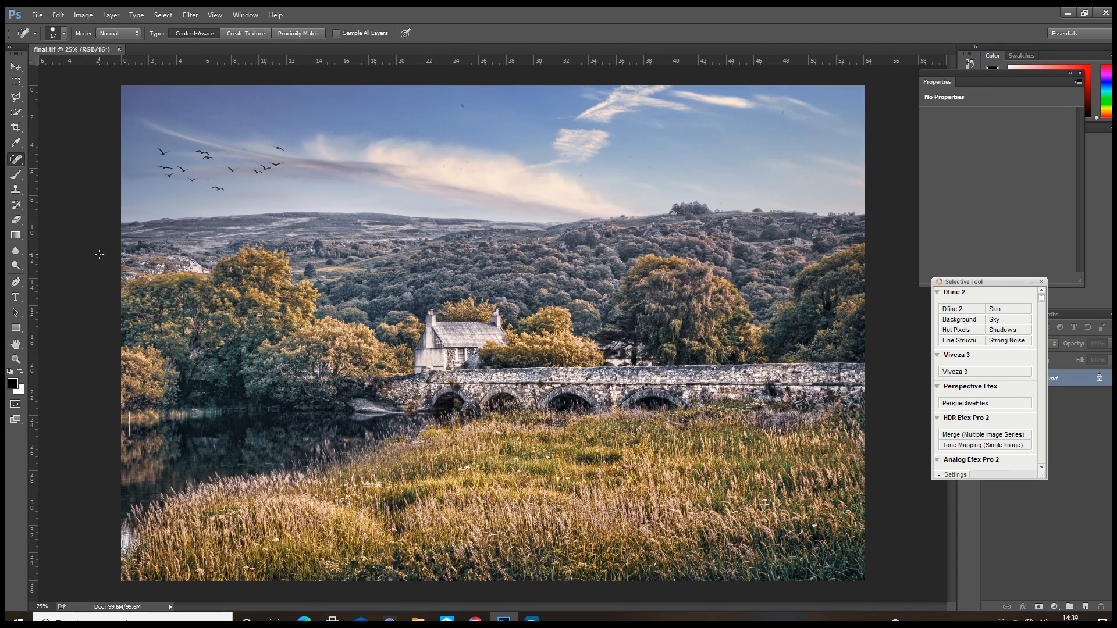
In Photoshop, set the Spot Healing Brush to 45 px and remove the dark spot high in the middle of the sky.
{"action": "left_click", "coordinate": [16, 359]}
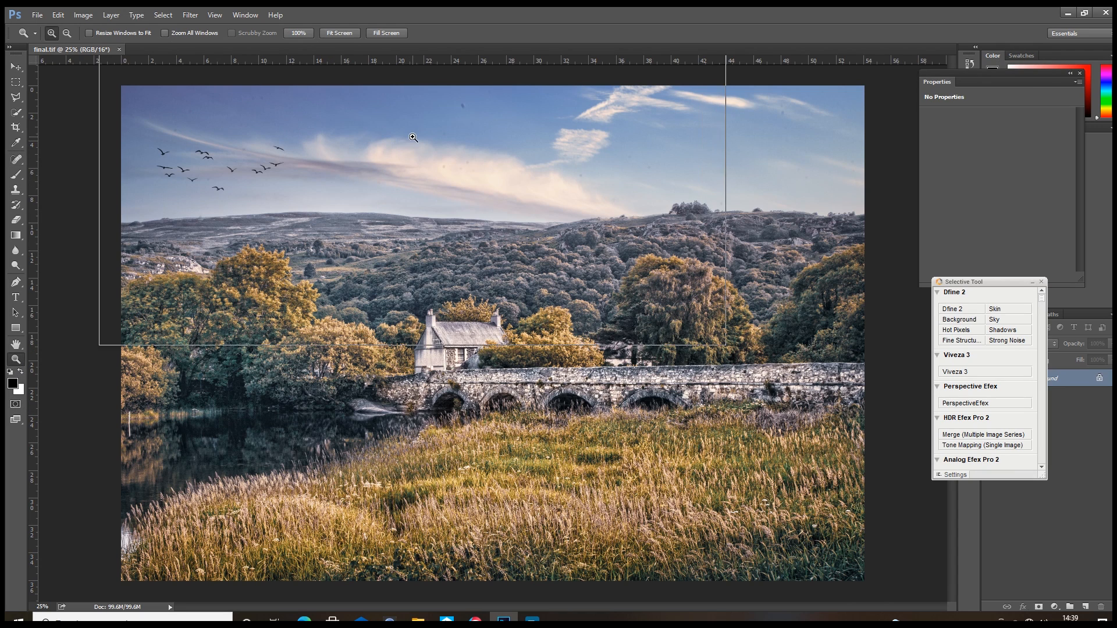
{"action": "left_click", "coordinate": [59, 173]}
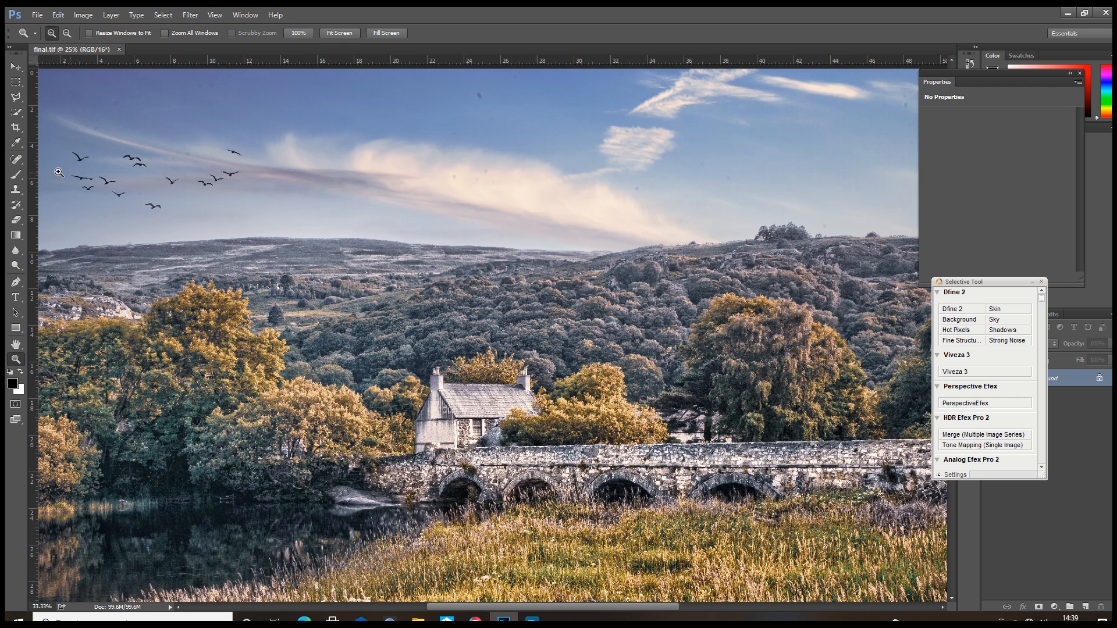
{"action": "left_click", "coordinate": [16, 158]}
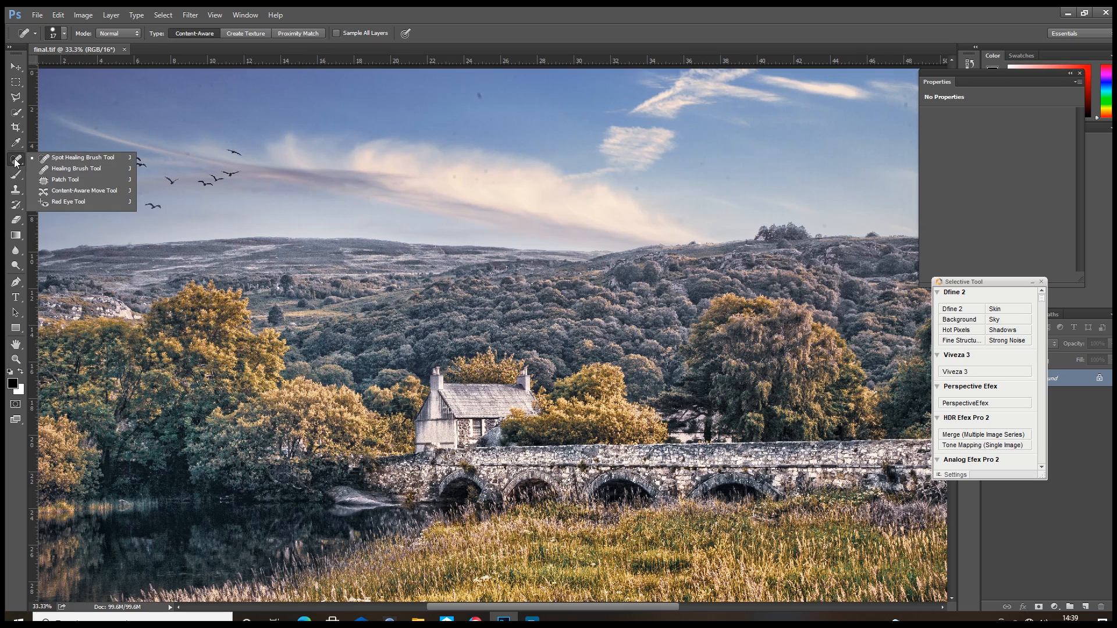
{"action": "left_click", "coordinate": [76, 159]}
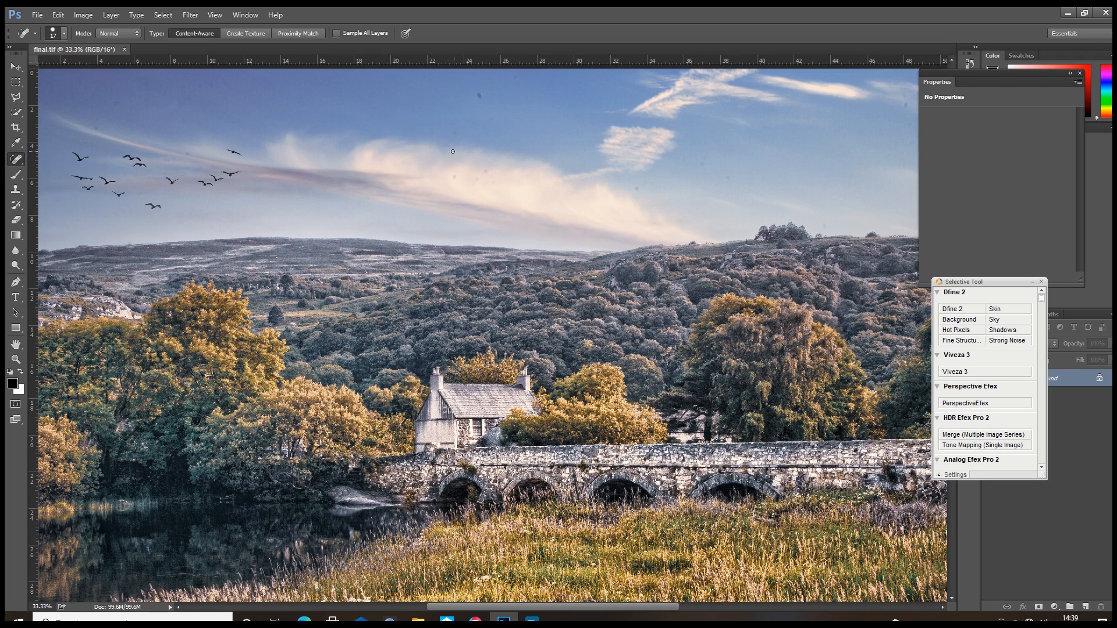
{"action": "left_click", "coordinate": [64, 35]}
{"action": "left_click_drag", "start_coordinate": [55, 65], "coordinate": [49, 68]}
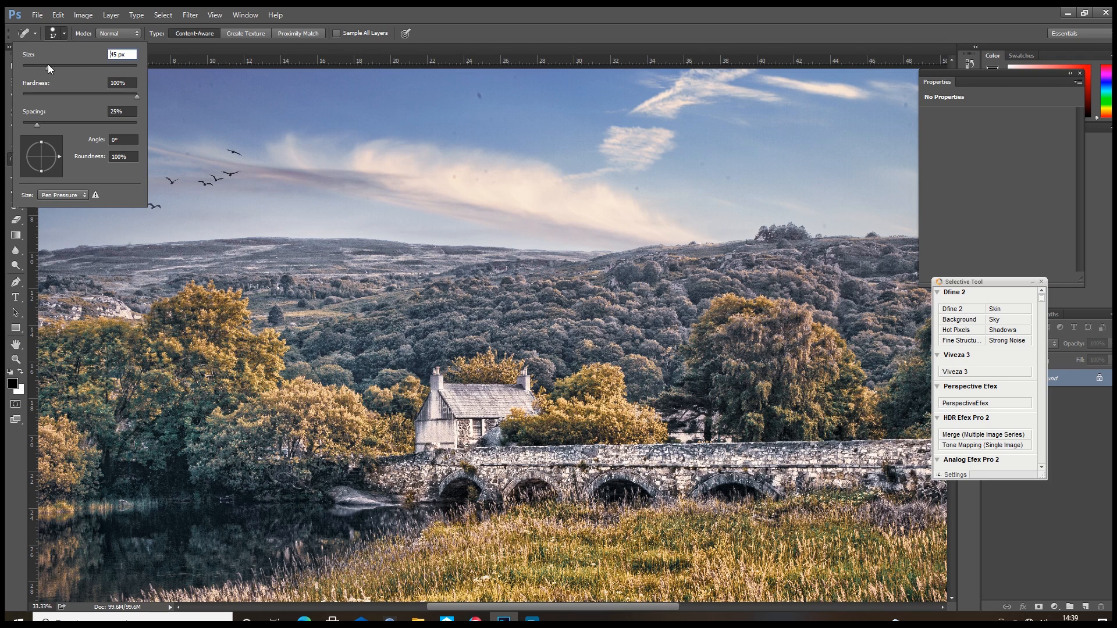
{"action": "left_click", "coordinate": [382, 93]}
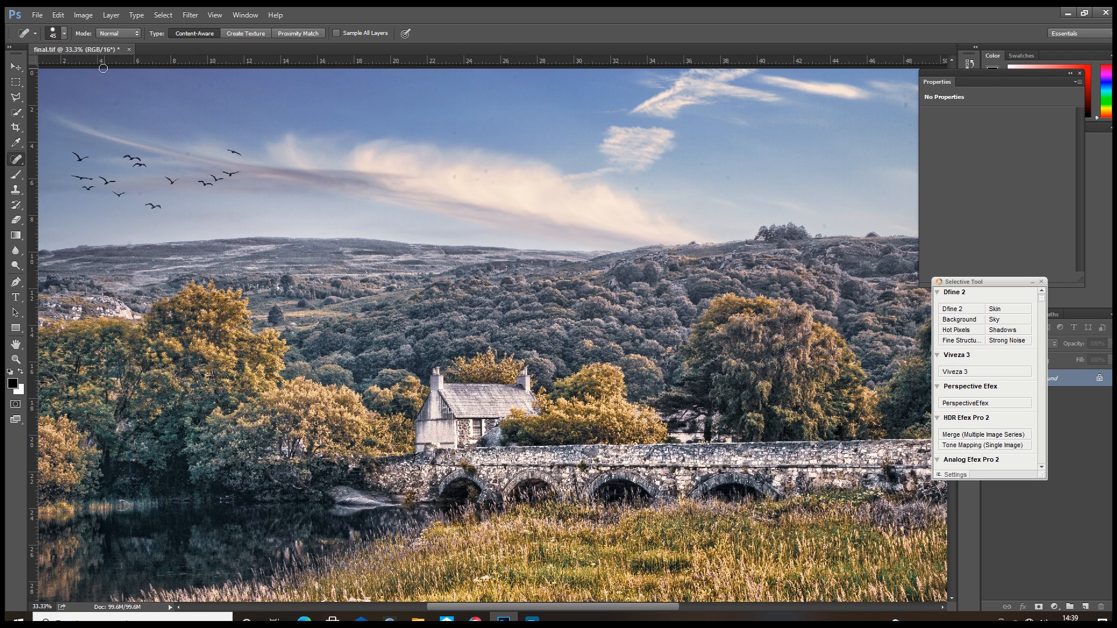
Enlarge the Spot Healing Brush to 90 px and heal the small blemishes across the cloud and blue sky.
{"action": "left_click", "coordinate": [66, 35]}
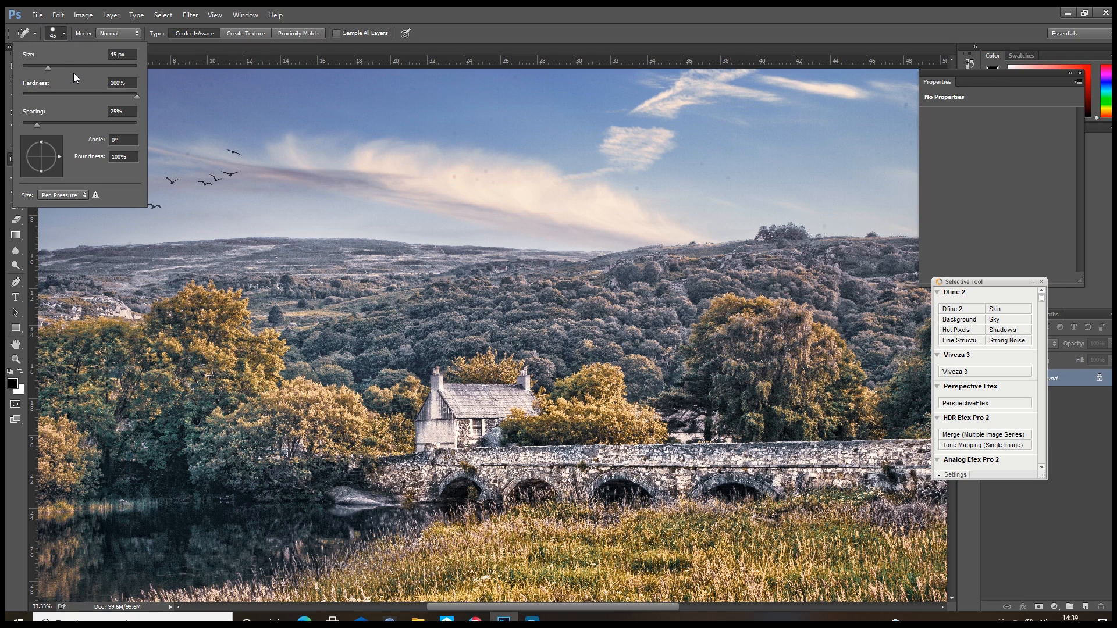
{"action": "left_click", "coordinate": [63, 68]}
{"action": "left_click", "coordinate": [453, 175]}
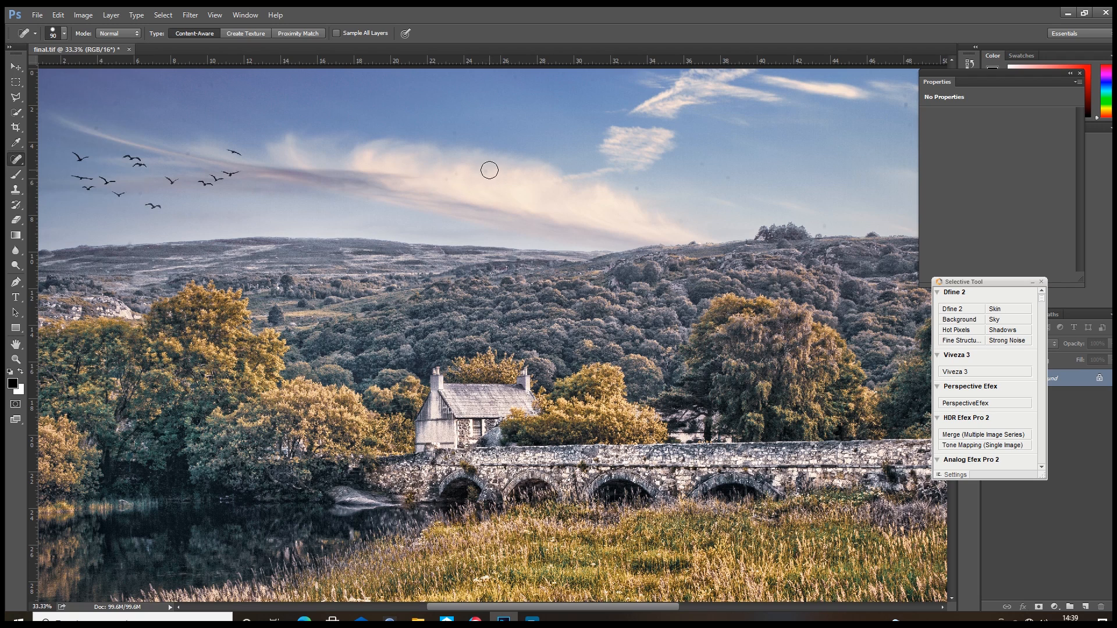
{"action": "left_click", "coordinate": [448, 180]}
{"action": "left_click", "coordinate": [502, 181]}
{"action": "left_click", "coordinate": [638, 189]}
{"action": "left_click", "coordinate": [729, 178]}
{"action": "left_click", "coordinate": [771, 174]}
{"action": "left_click", "coordinate": [905, 96]}
Heal the remaining blemishes in the sky above the right-hand hillside and check the sky around the birds.
{"action": "left_click_drag", "start_coordinate": [613, 609], "coordinate": [657, 608]}
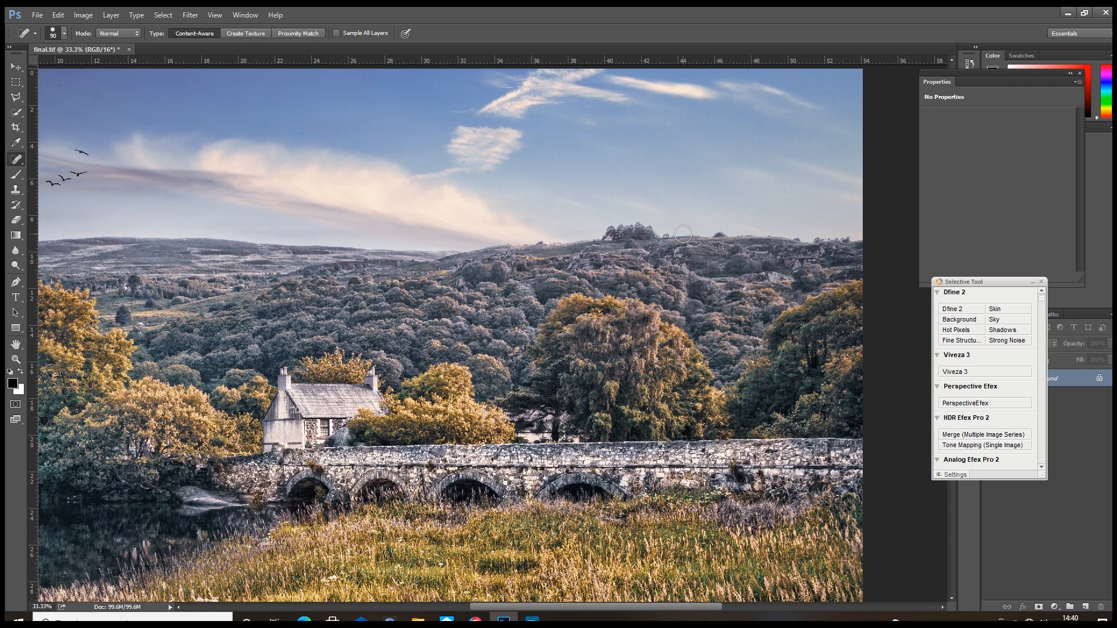
{"action": "left_click", "coordinate": [779, 182]}
{"action": "left_click", "coordinate": [843, 165]}
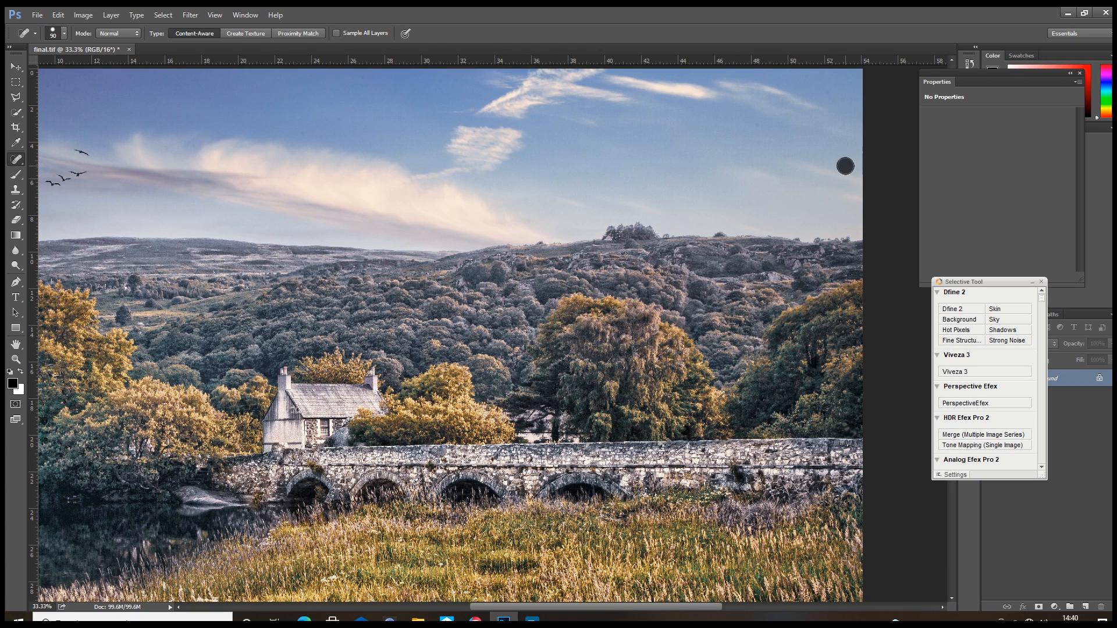
{"action": "left_click", "coordinate": [730, 142]}
{"action": "left_click", "coordinate": [759, 123]}
{"action": "left_click", "coordinate": [761, 152]}
{"action": "left_click_drag", "start_coordinate": [629, 607], "coordinate": [506, 607]}
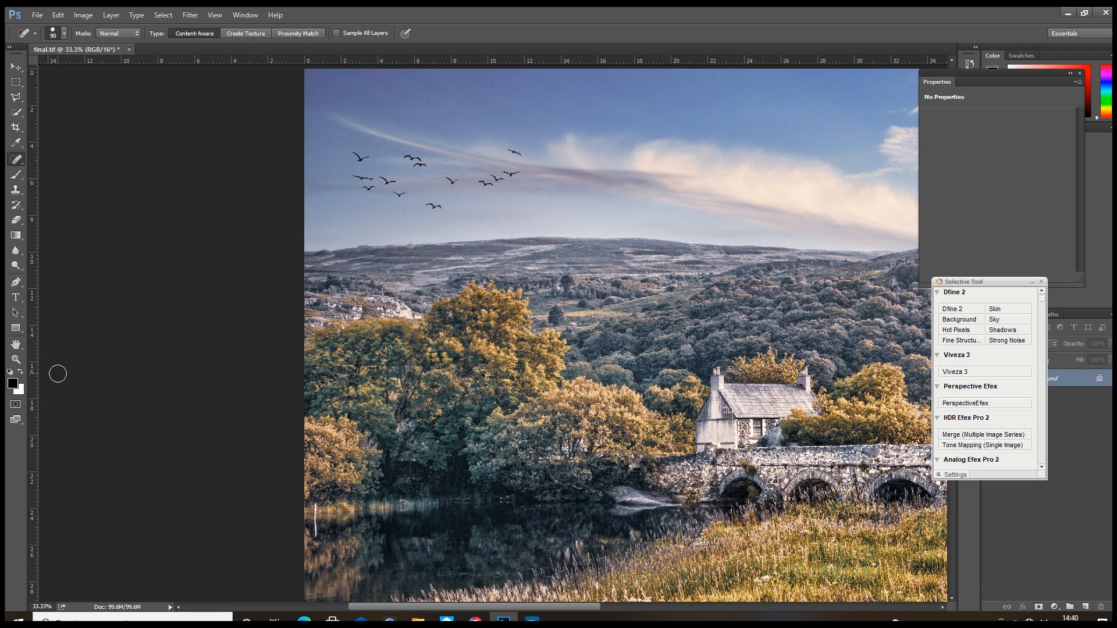
Sharpen the whole image with Unsharp Mask, using a slightly reduced Amount, Radius 0.1 pixels and Threshold 0.
{"action": "left_click", "coordinate": [16, 360]}
{"action": "right_click", "coordinate": [471, 334]}
{"action": "left_click", "coordinate": [495, 341]}
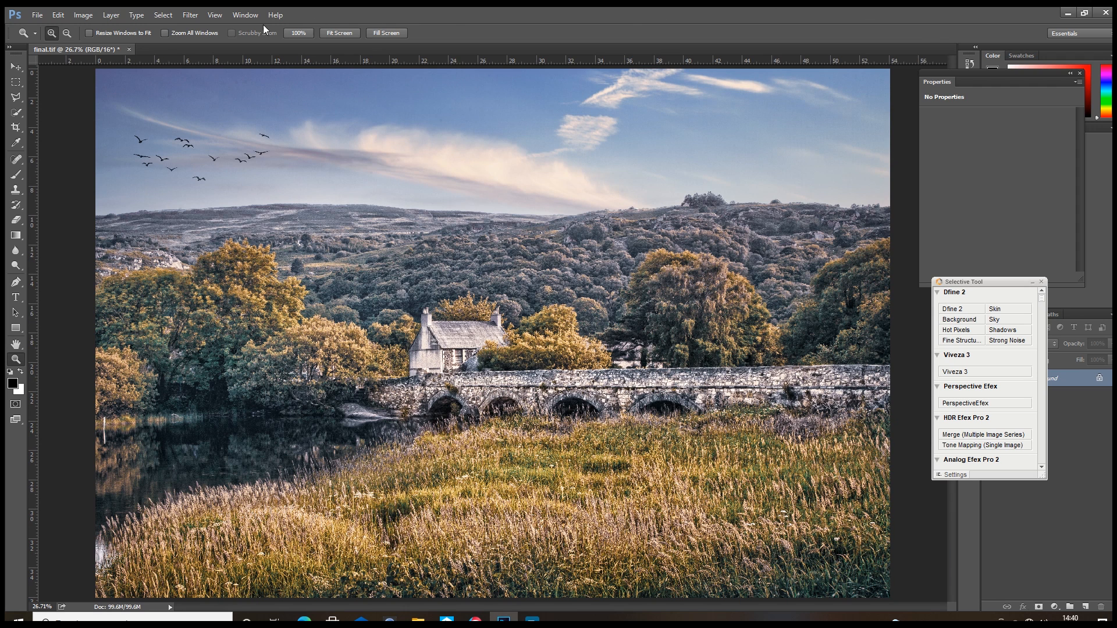
{"action": "left_click", "coordinate": [190, 15]}
{"action": "mouse_move", "coordinate": [249, 214]}
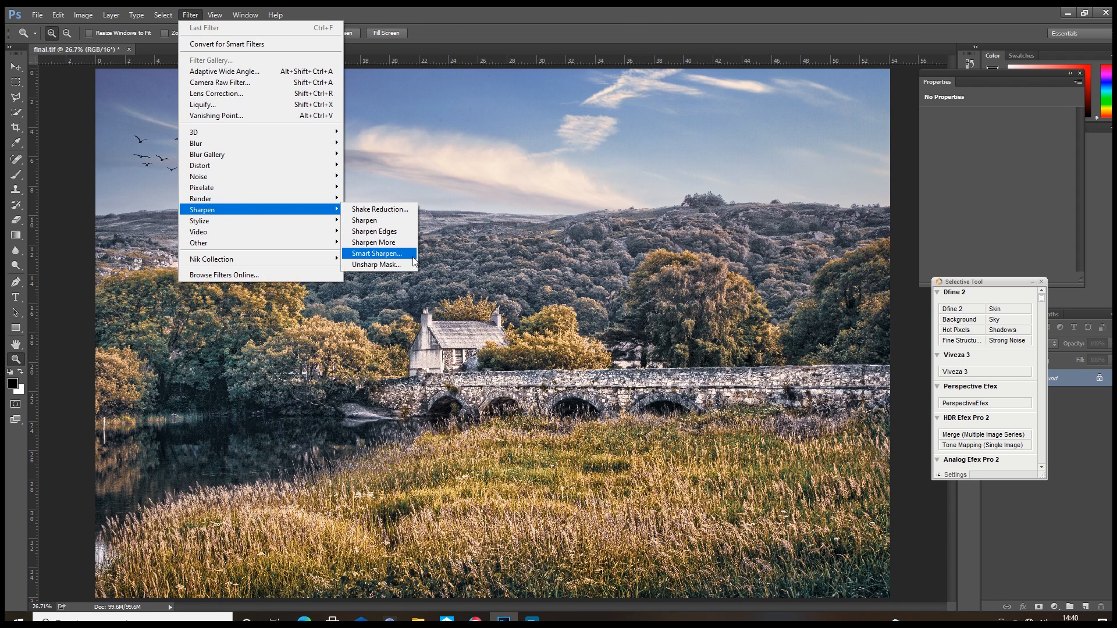
{"action": "left_click", "coordinate": [376, 264]}
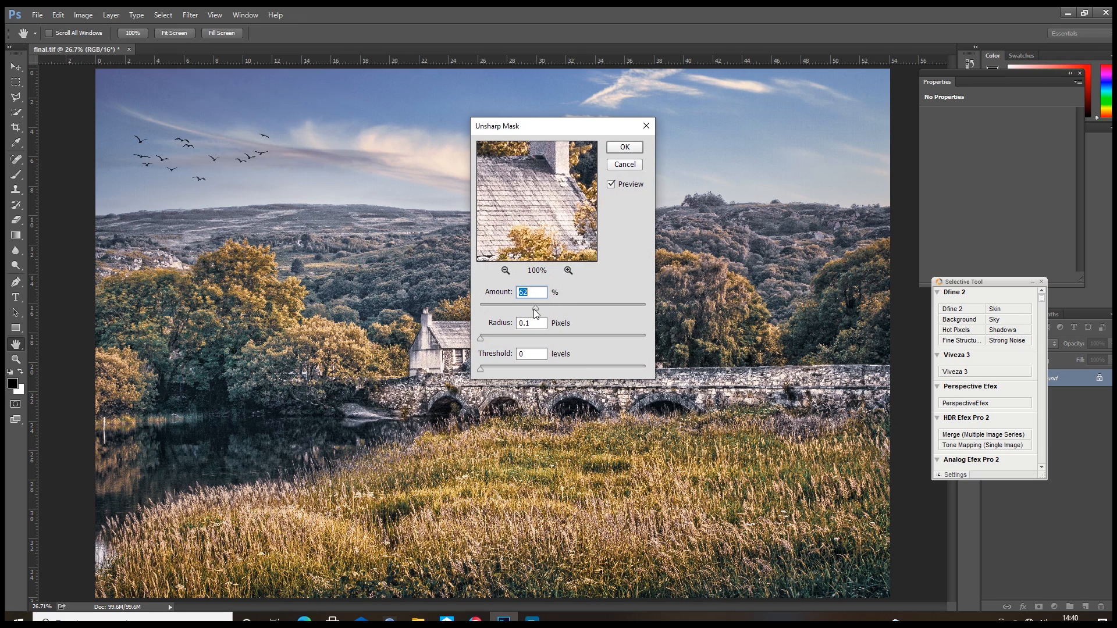
{"action": "left_click_drag", "start_coordinate": [534, 309], "coordinate": [530, 309]}
{"action": "left_click", "coordinate": [631, 150]}
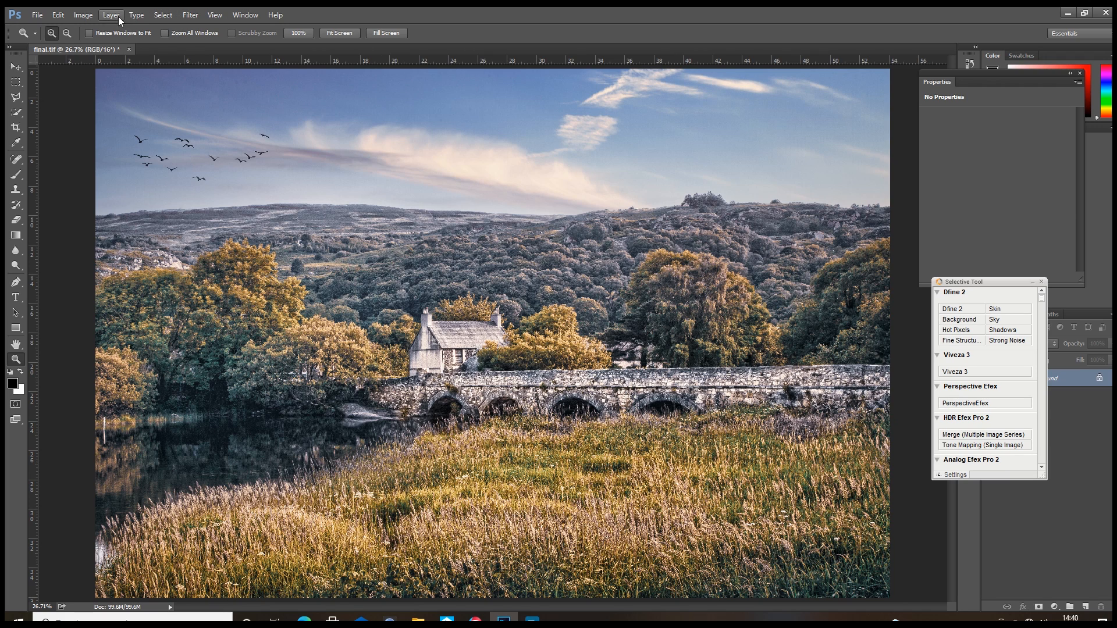
Adjust the image's colours with Channel Mixer, fine-tuning the source channels of the Red output channel.
{"action": "left_click", "coordinate": [87, 19]}
{"action": "mouse_move", "coordinate": [102, 45]}
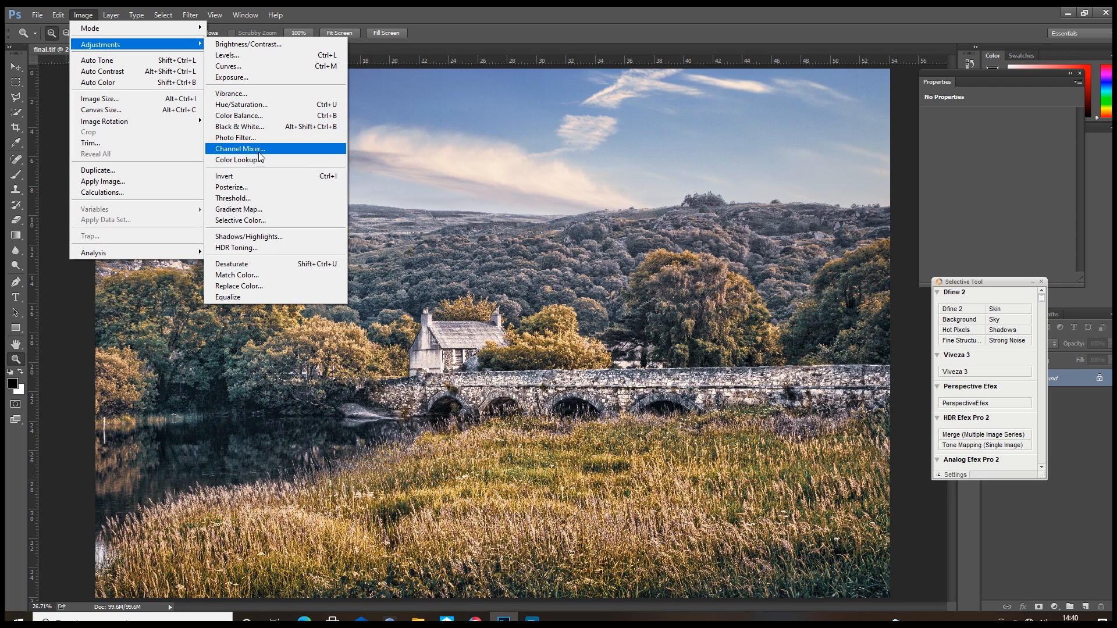
{"action": "left_click", "coordinate": [307, 151]}
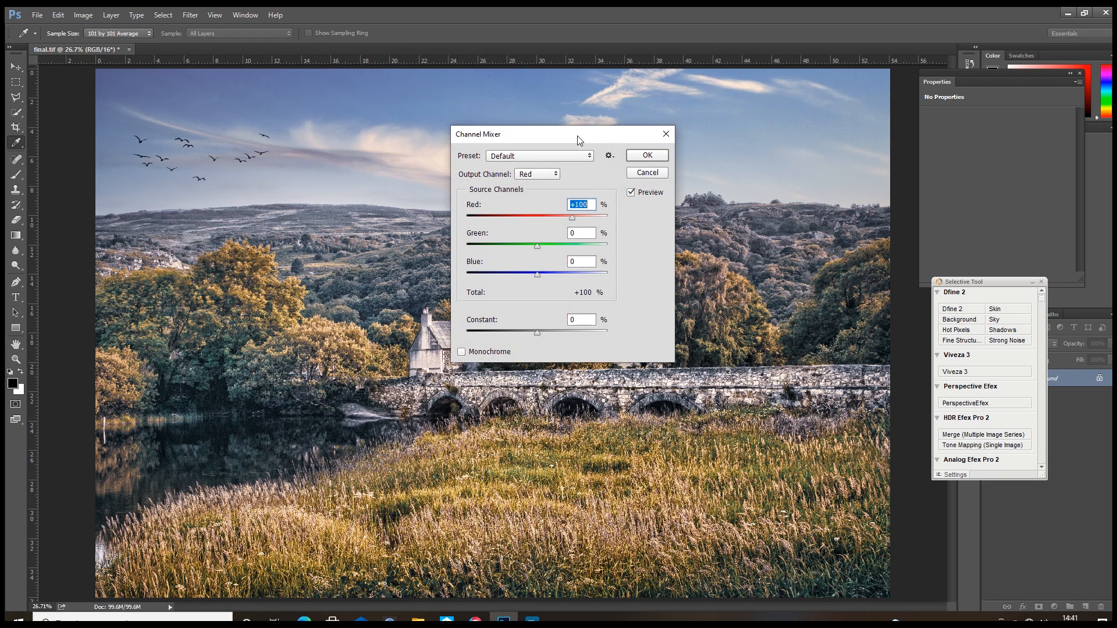
{"action": "left_click_drag", "start_coordinate": [579, 134], "coordinate": [906, 72]}
{"action": "mouse_move", "coordinate": [903, 155]}
{"action": "left_mouse_down"}
{"action": "mouse_move", "coordinate": [889, 155]}
{"action": "mouse_move", "coordinate": [899, 155]}
{"action": "left_mouse_up"}
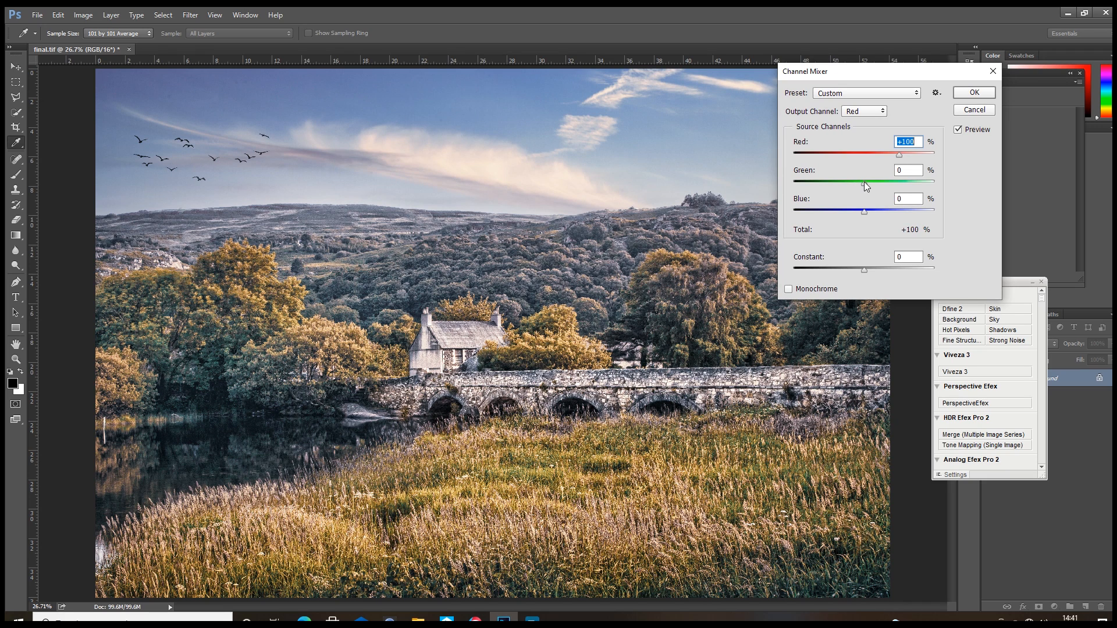
{"action": "left_click_drag", "start_coordinate": [865, 184], "coordinate": [864, 208]}
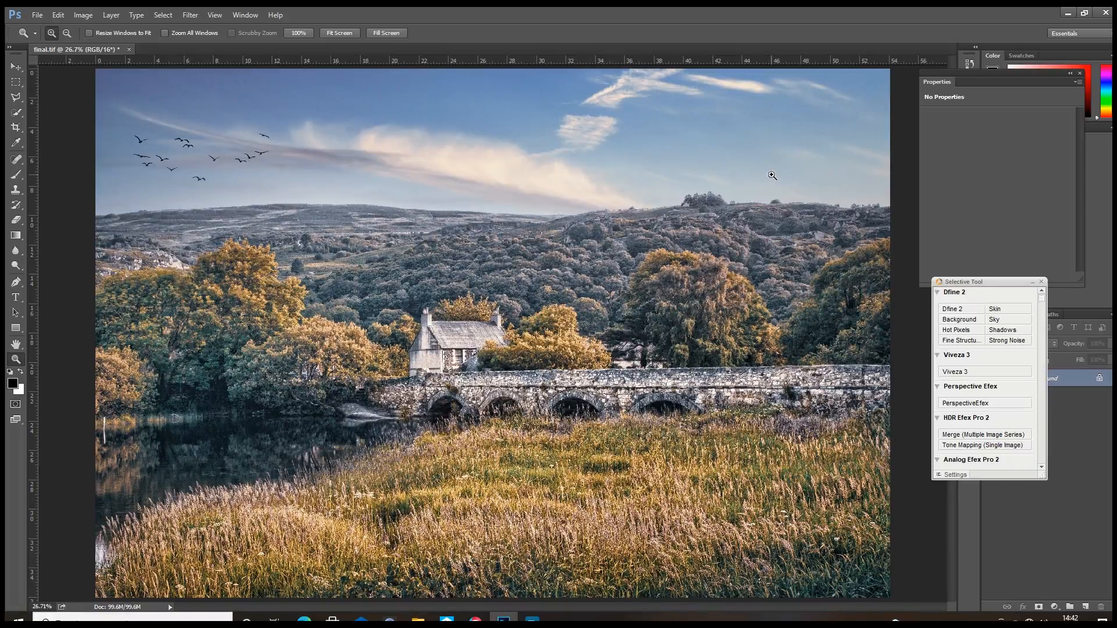
Check the sky and hillside up close, and save the image as the TIFF "final" in the a4 folder, replacing the existing file.
{"action": "left_click", "coordinate": [774, 175]}
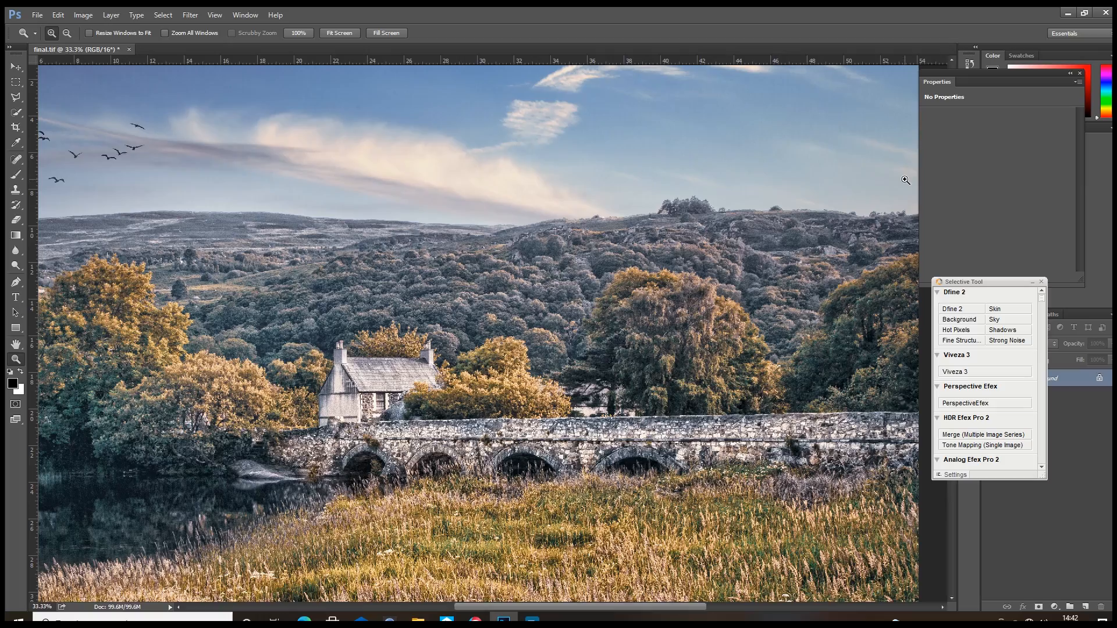
{"action": "left_click", "coordinate": [861, 181]}
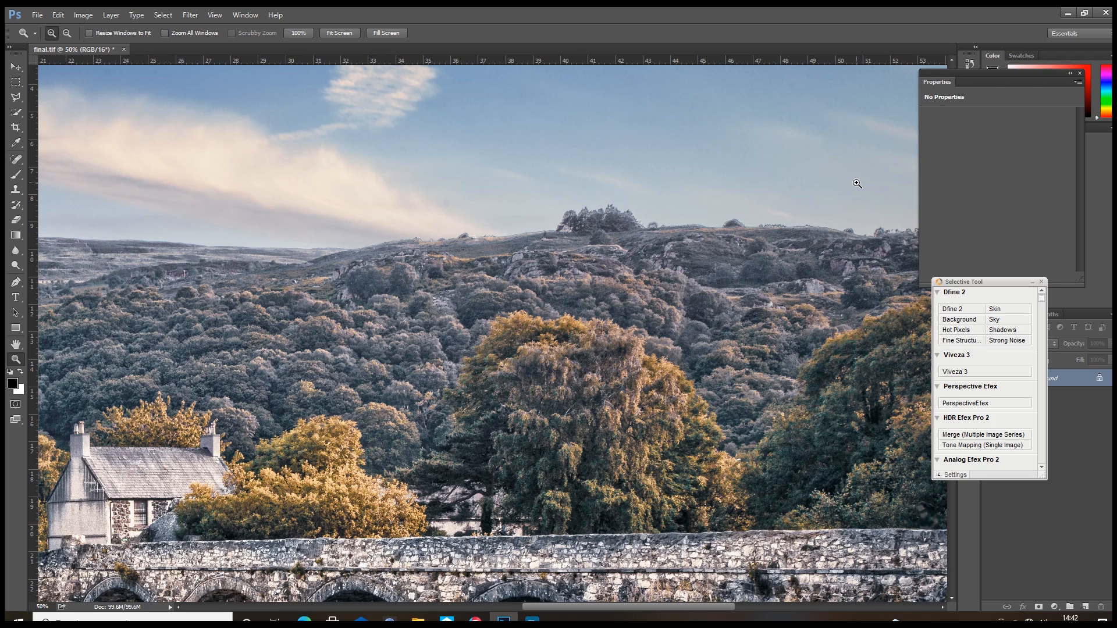
{"action": "right_click", "coordinate": [396, 109]}
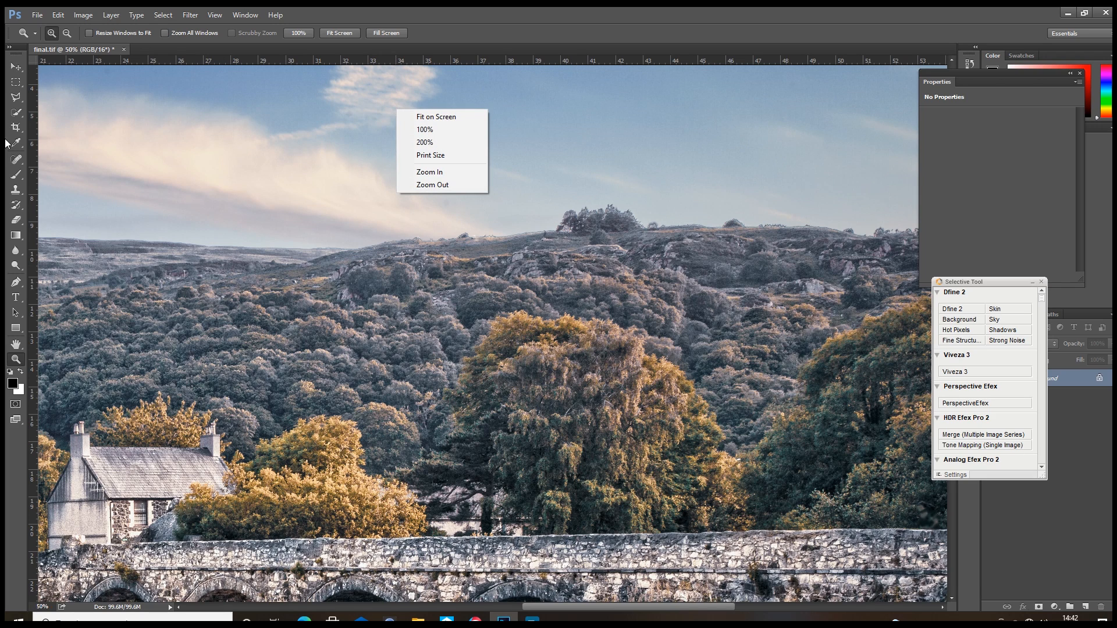
{"action": "left_click", "coordinate": [434, 117]}
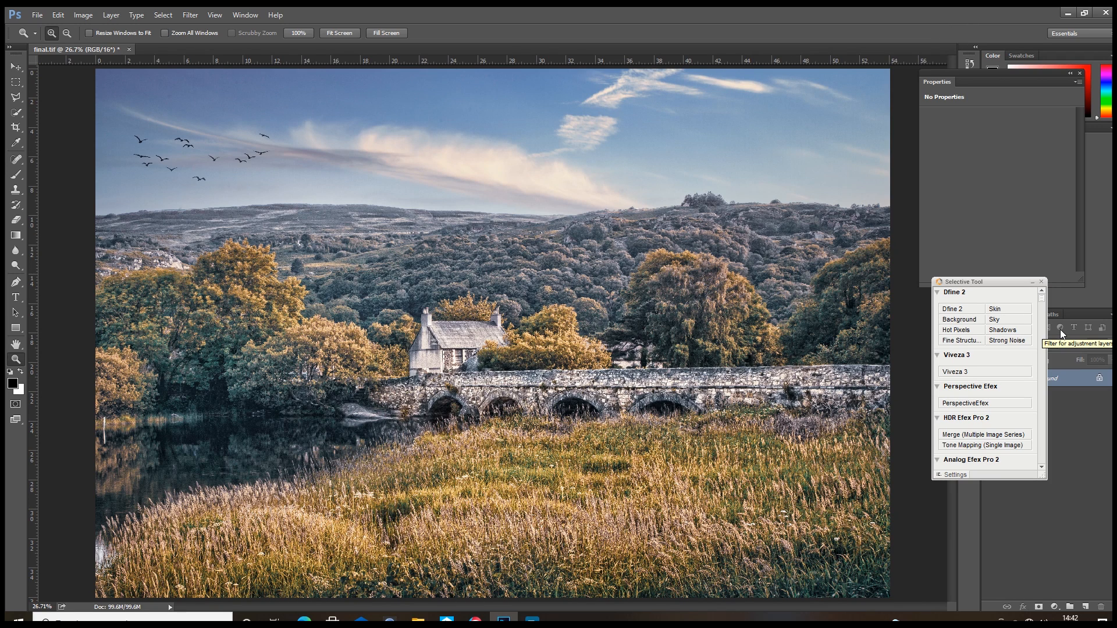
{"action": "left_click", "coordinate": [45, 14]}
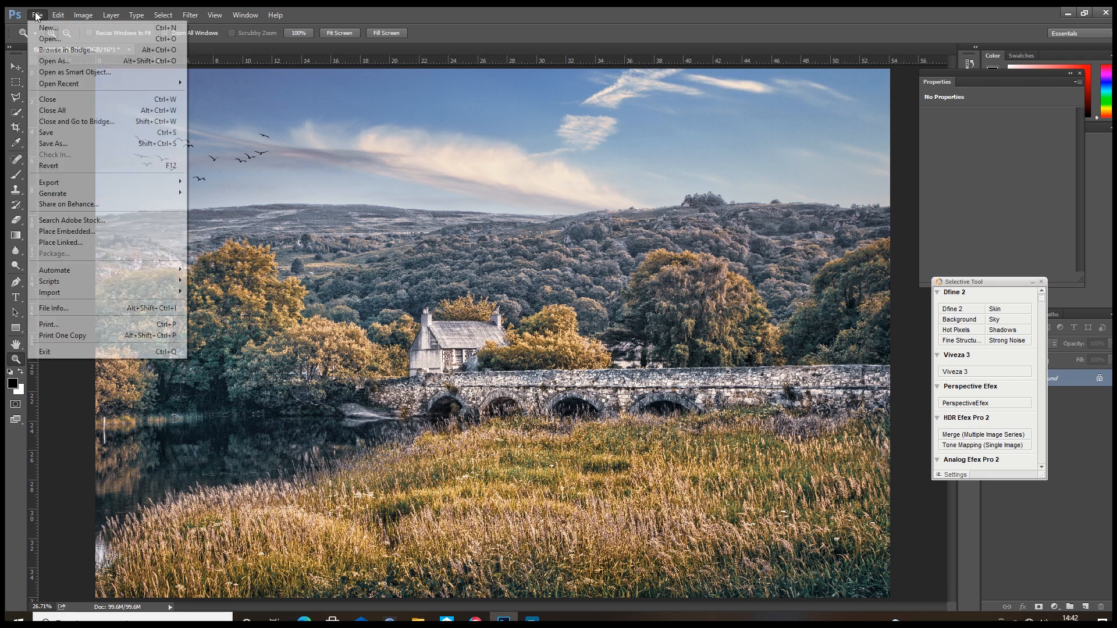
{"action": "left_click", "coordinate": [55, 143]}
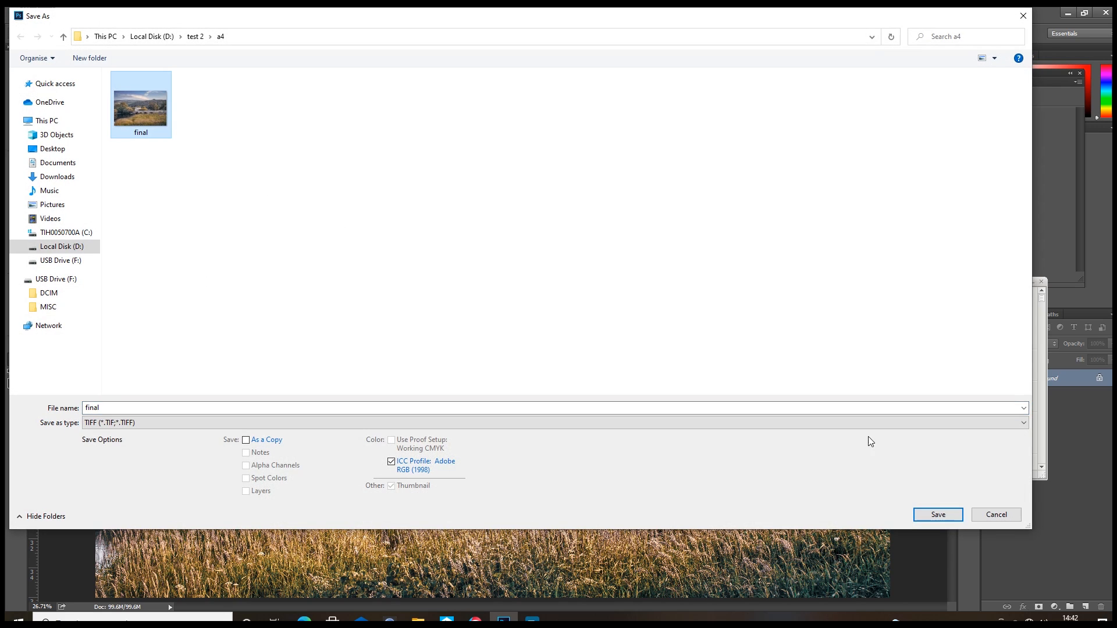
{"action": "left_click", "coordinate": [925, 513]}
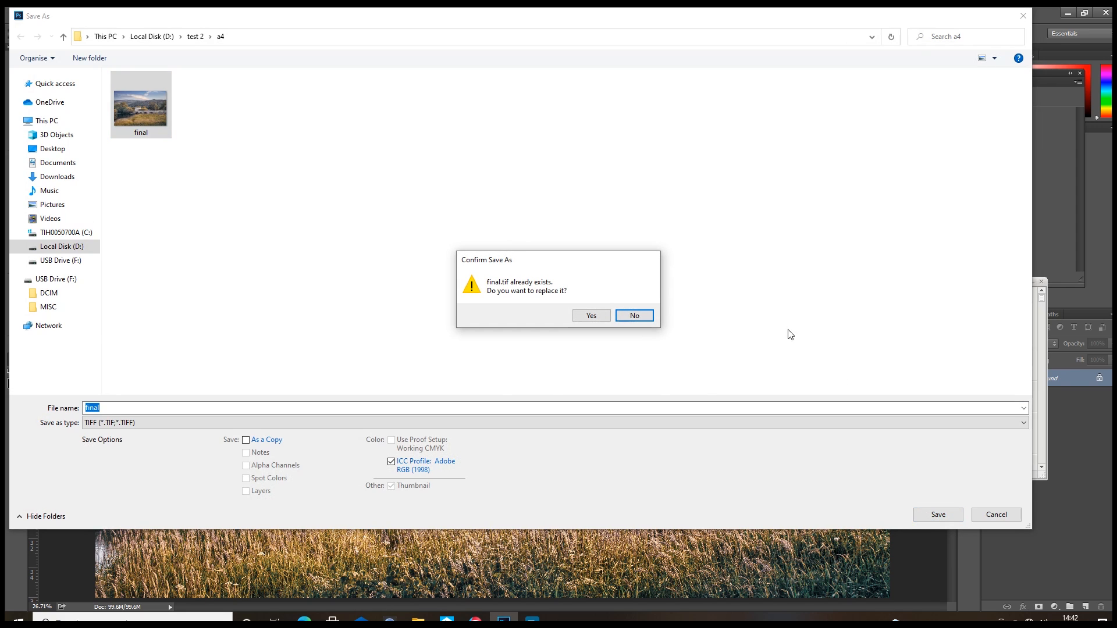
{"action": "left_click", "coordinate": [590, 315]}
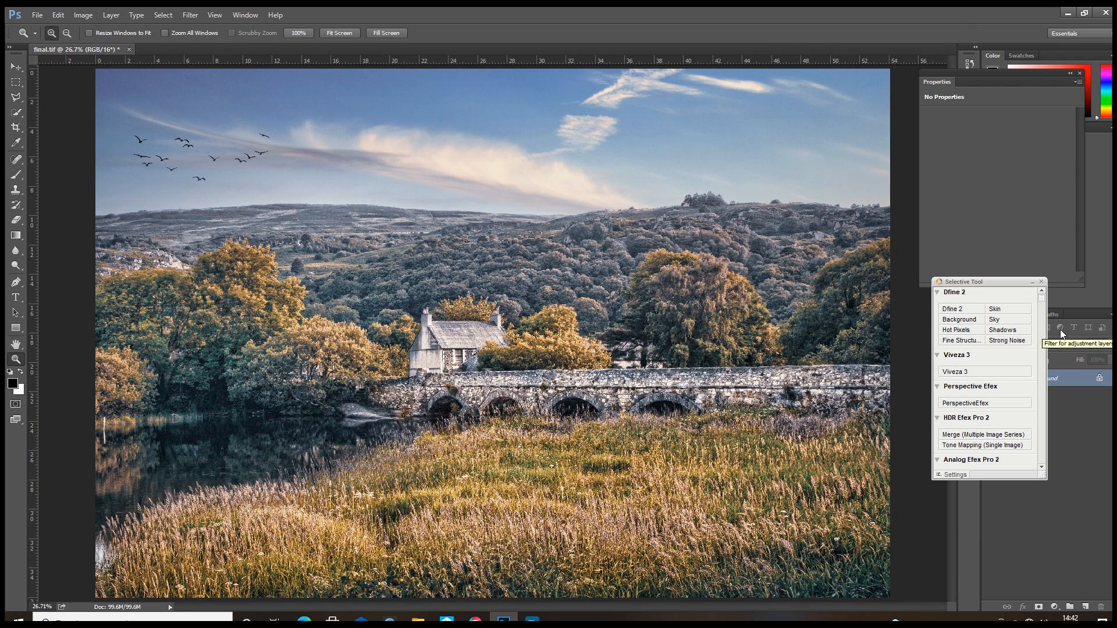